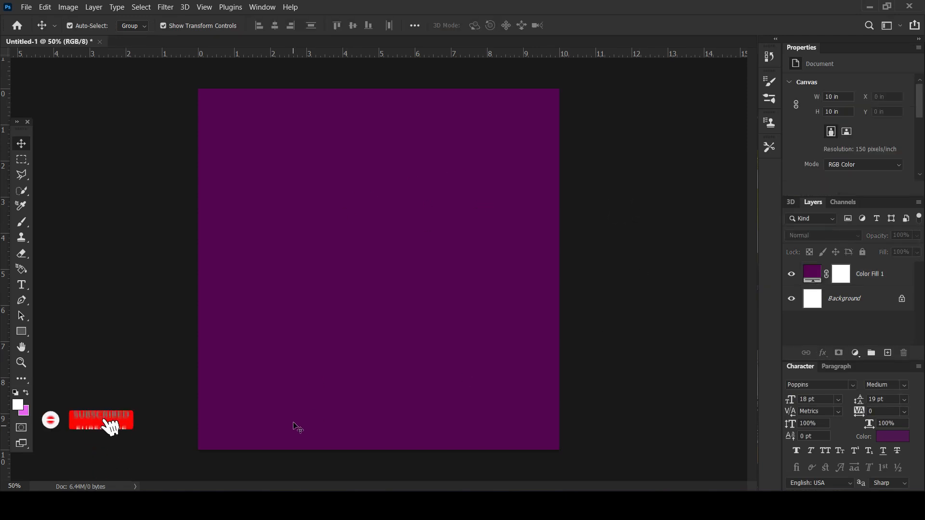
Create a new layer and paint a soft white brush dab at the canvas centre.
left_click(887, 353)
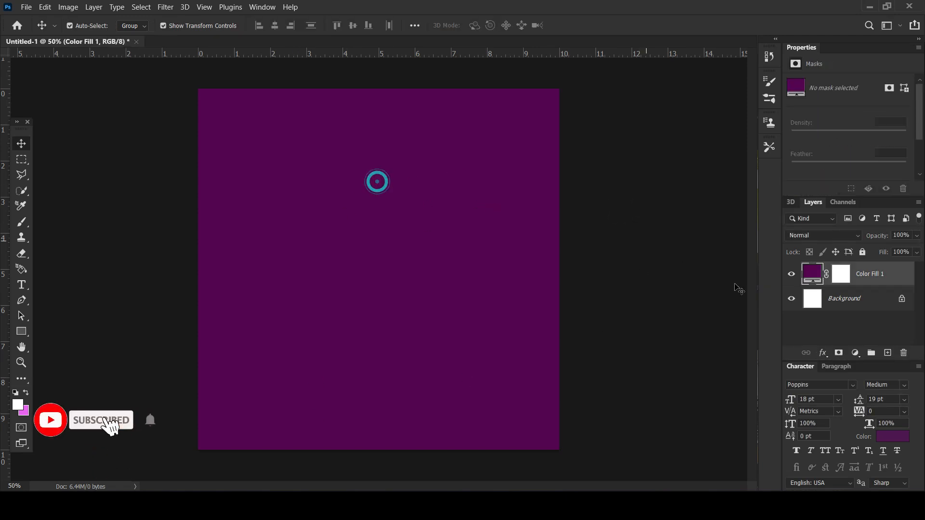
left_click(21, 221)
left_click(404, 281)
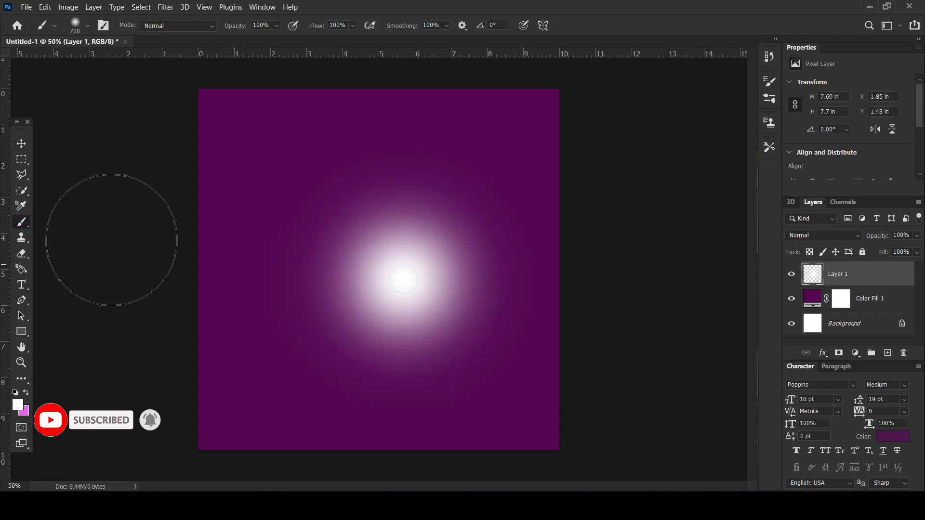
left_click(21, 144)
Scale the white glow to about 202% and move it to the upper right of the page.
left_click_drag(543, 418, 689, 511)
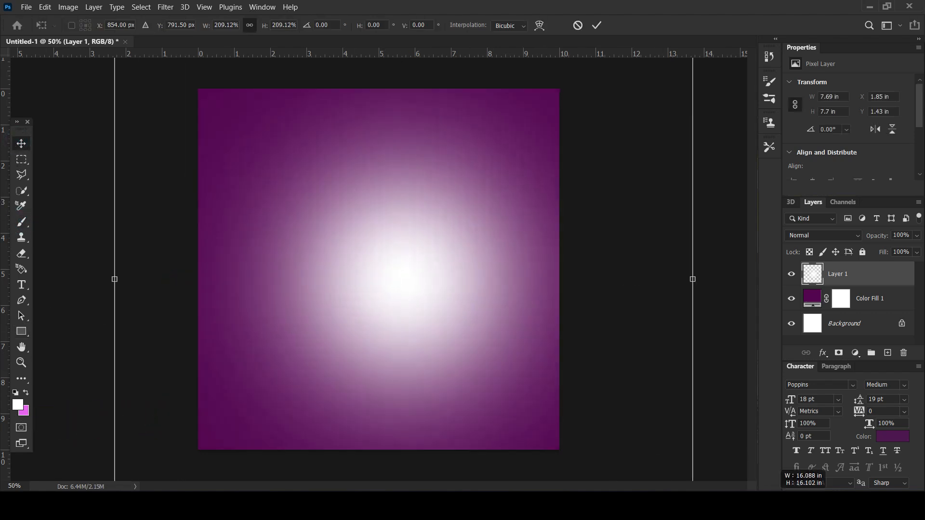
mouse_move(424, 305)
left_mouse_down()
mouse_move(527, 256)
mouse_move(538, 265)
left_mouse_up()
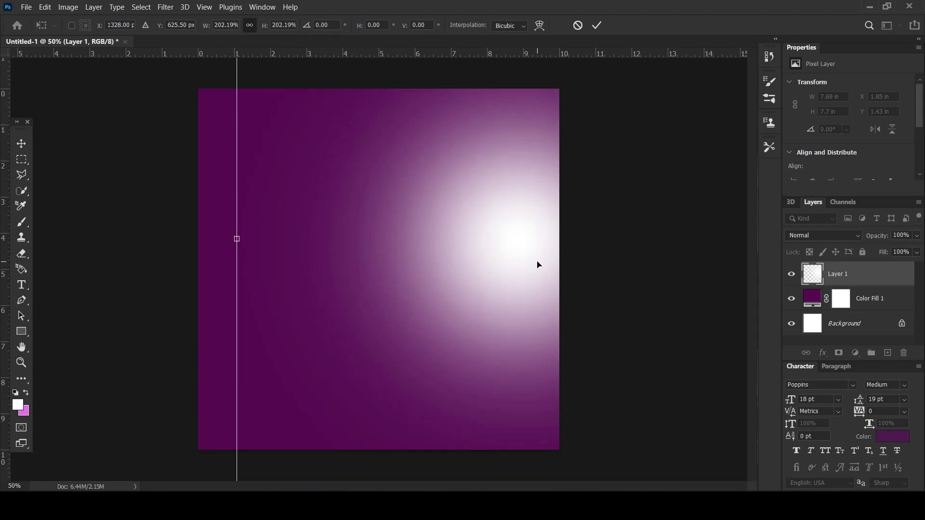
key("Return")
left_click(144, 310)
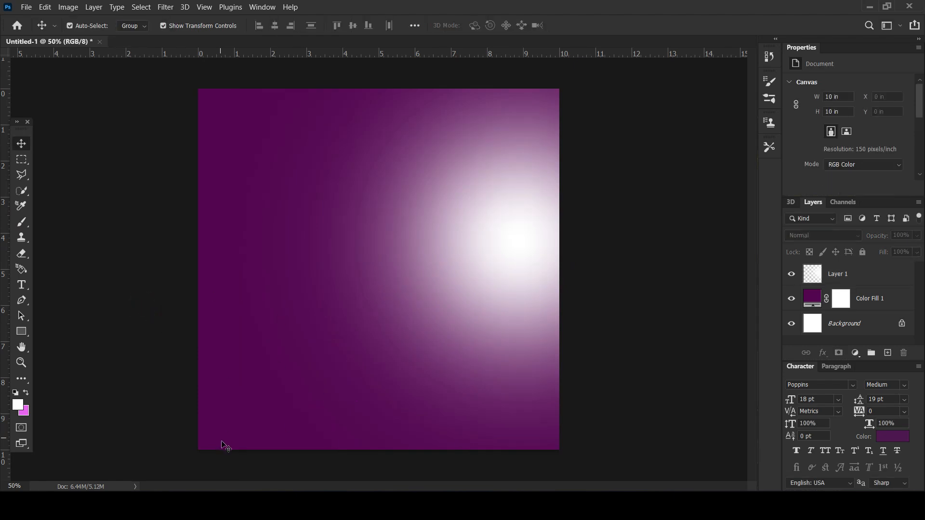
key("alt+Tab")
Place paper.png and enlarge it to about 107% along the bottom of the flyer.
left_click_drag(179, 176, 395, 378)
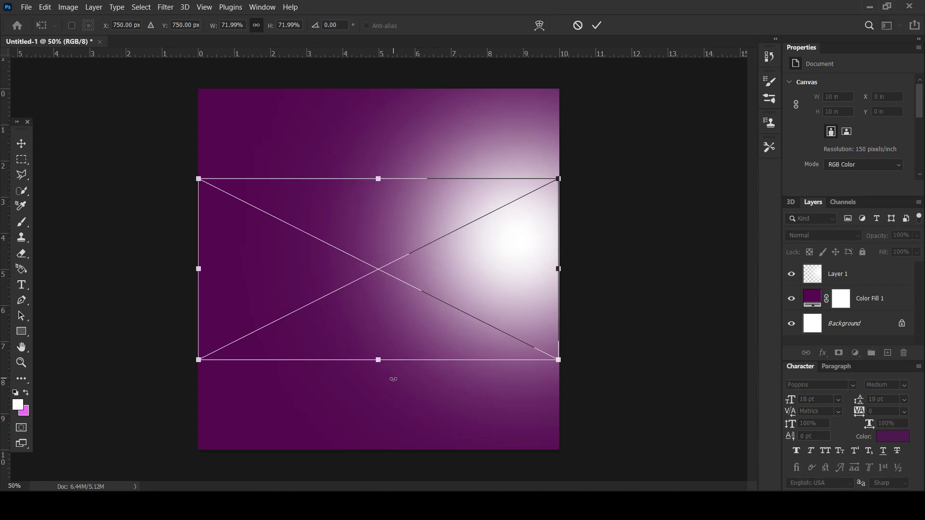
left_click_drag(560, 362, 539, 362)
left_click_drag(343, 255, 35, 210)
left_click_drag(341, 330, 341, 384)
Tilt the torn paper to about -7.7° and commit the transform.
left_click_drag(584, 289, 515, 383)
left_click_drag(580, 275, 579, 279)
key("Return")
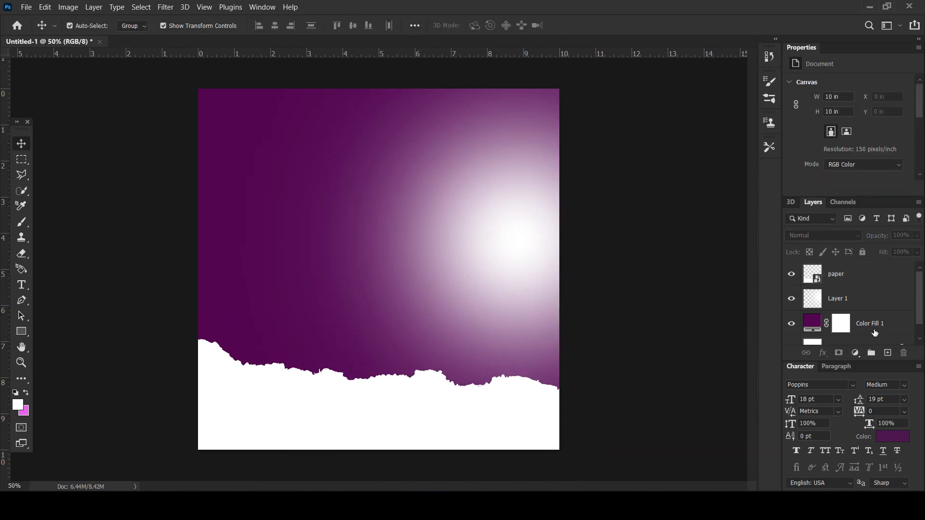
left_click(870, 300)
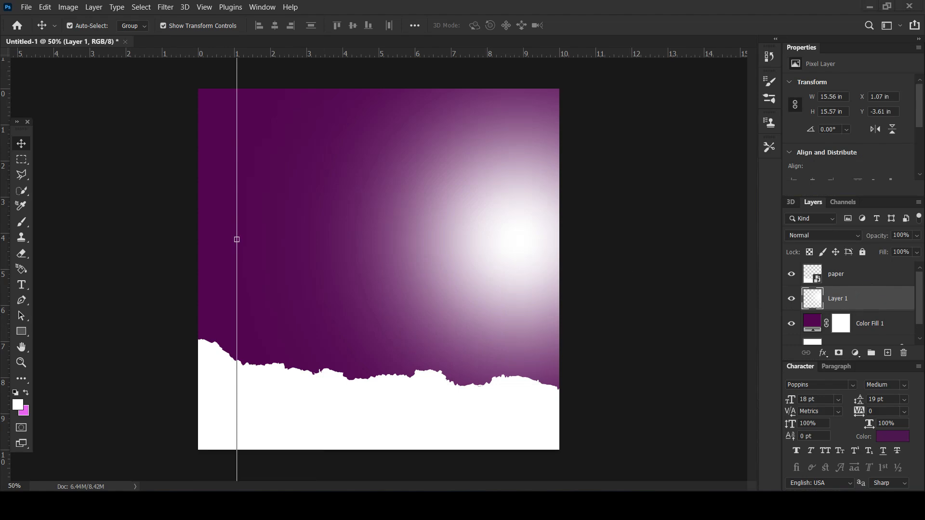
Place the church background photo, enlarge it to about 75%, and move it up to cover the page.
key("alt+Tab")
left_click_drag(572, 210, 404, 284)
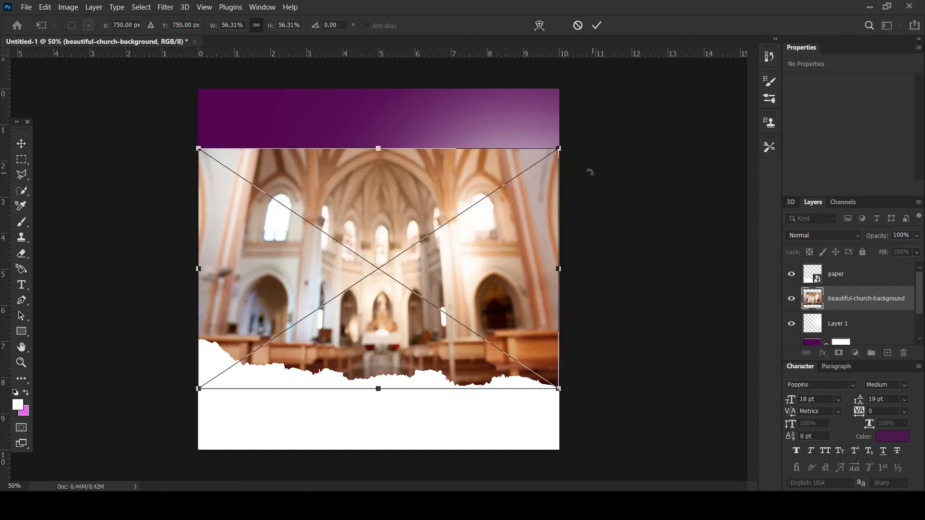
left_click_drag(559, 150, 626, 103)
left_click_drag(553, 220, 554, 200)
key("Return")
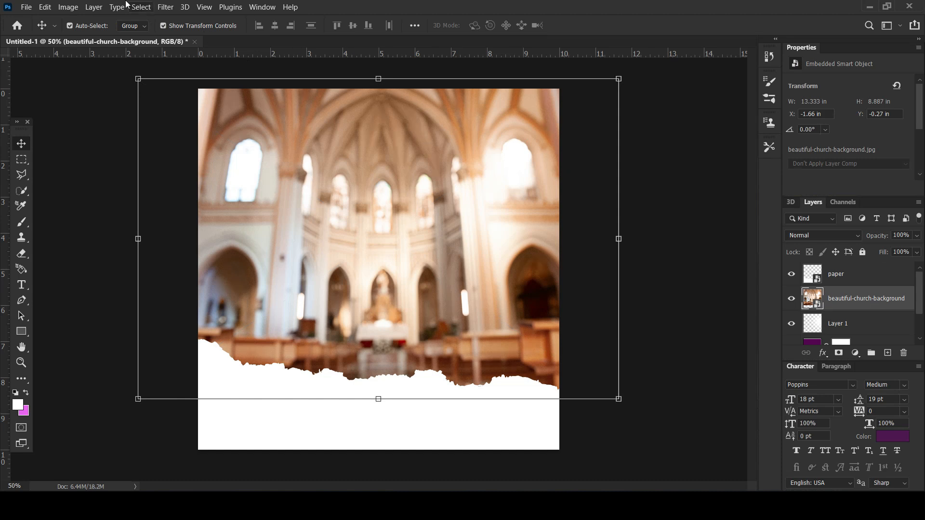
left_click(68, 6)
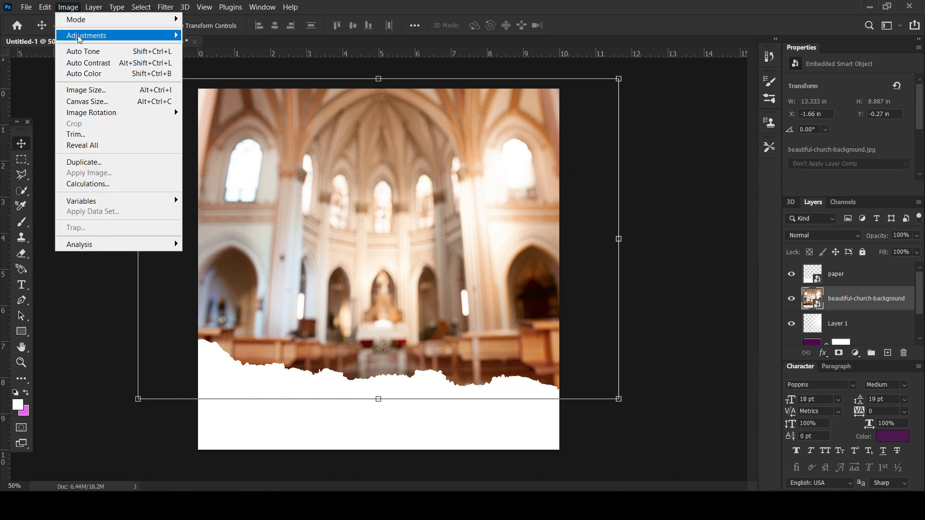
Convert the church photo to black and white with the default settings.
mouse_move(97, 35)
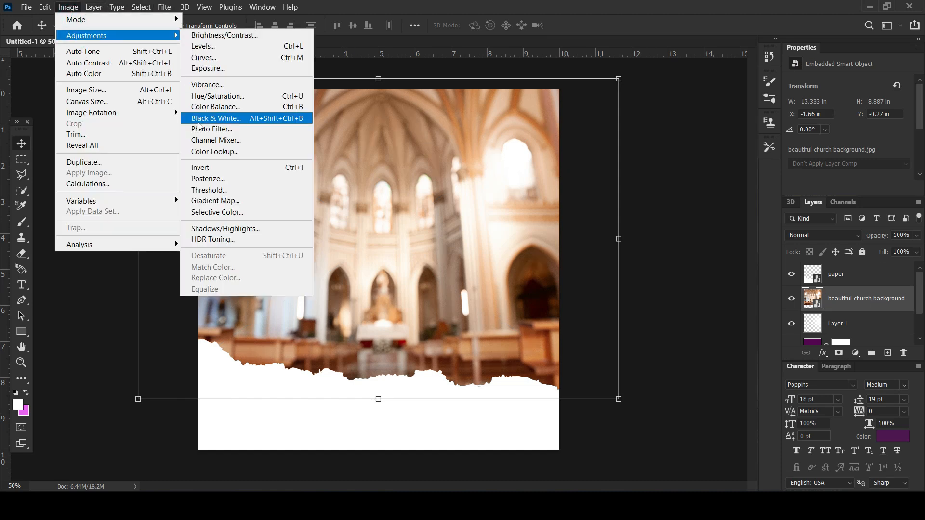
left_click(229, 118)
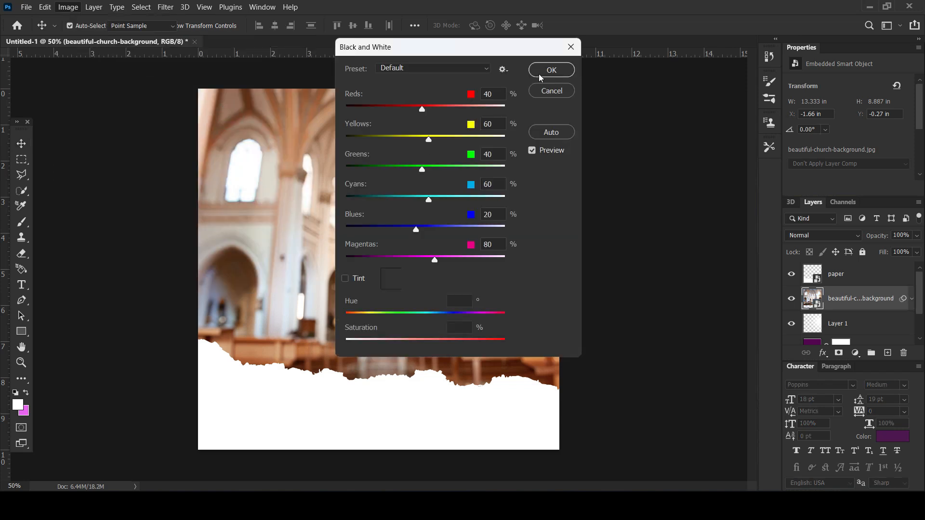
left_click(540, 71)
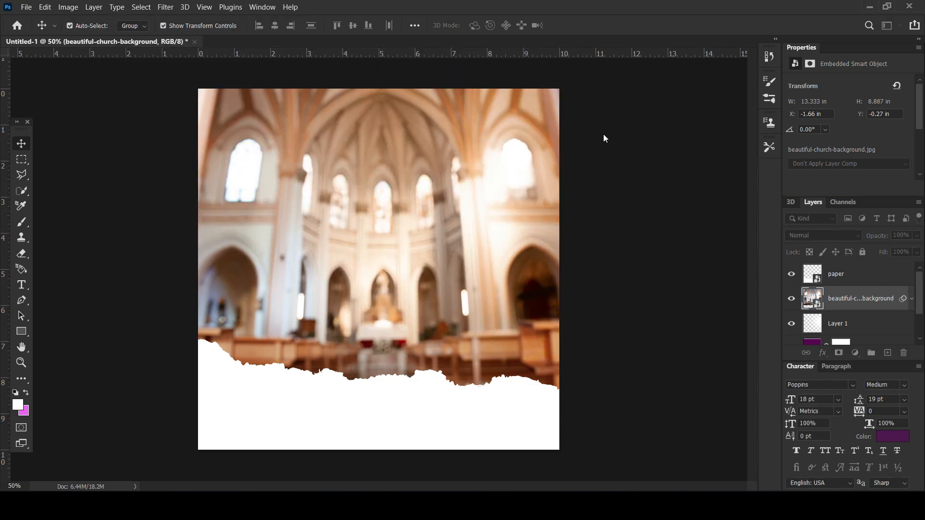
Set the church layer to Soft Light blending at 57% opacity.
left_click(802, 236)
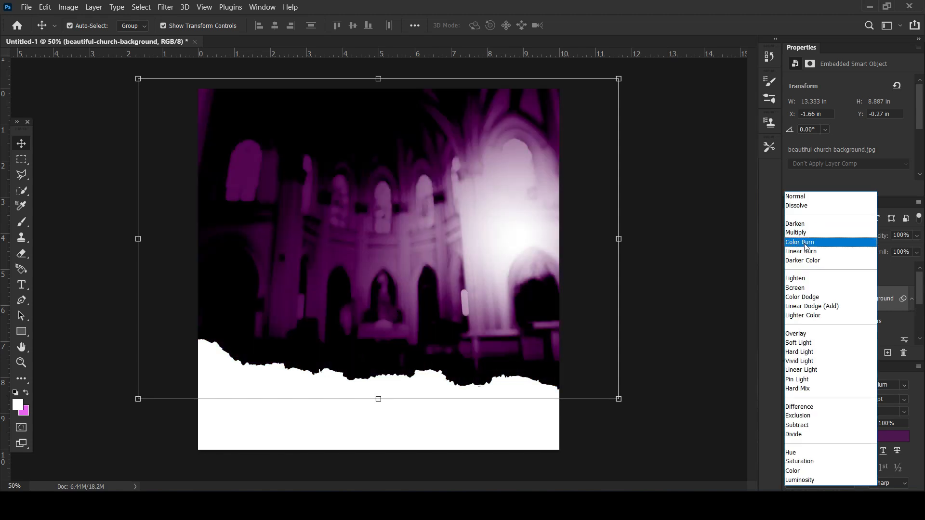
left_click(813, 344)
left_click_drag(876, 239, 849, 239)
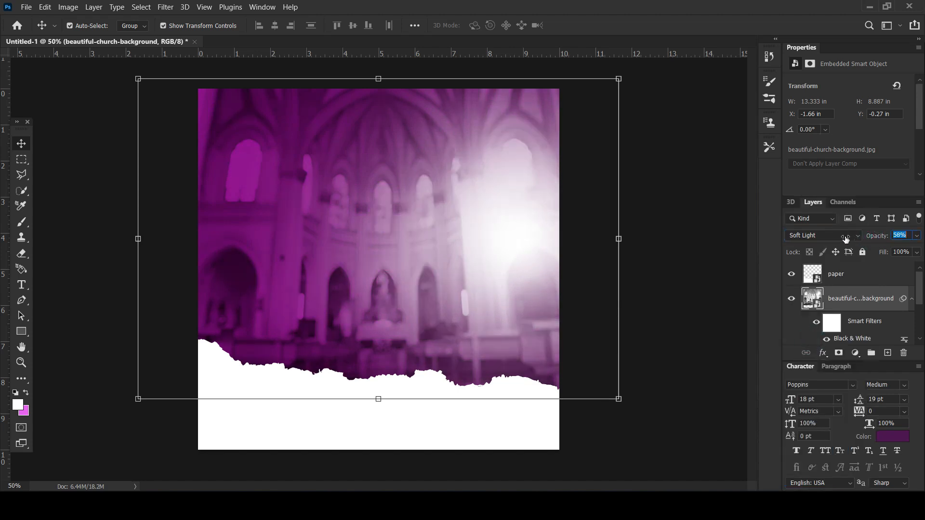
Apply an 11.1-pixel Gaussian Blur to the church photo.
left_click(166, 7)
mouse_move(270, 151)
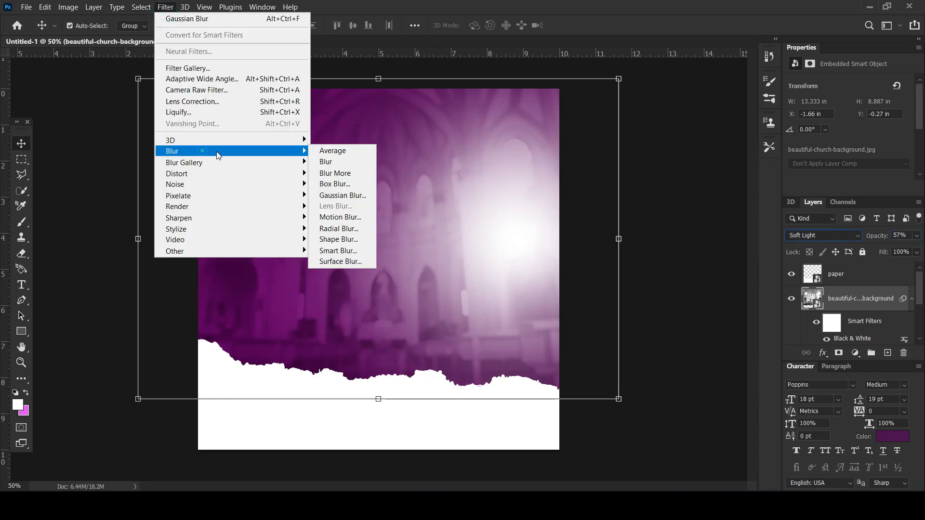
left_click(317, 196)
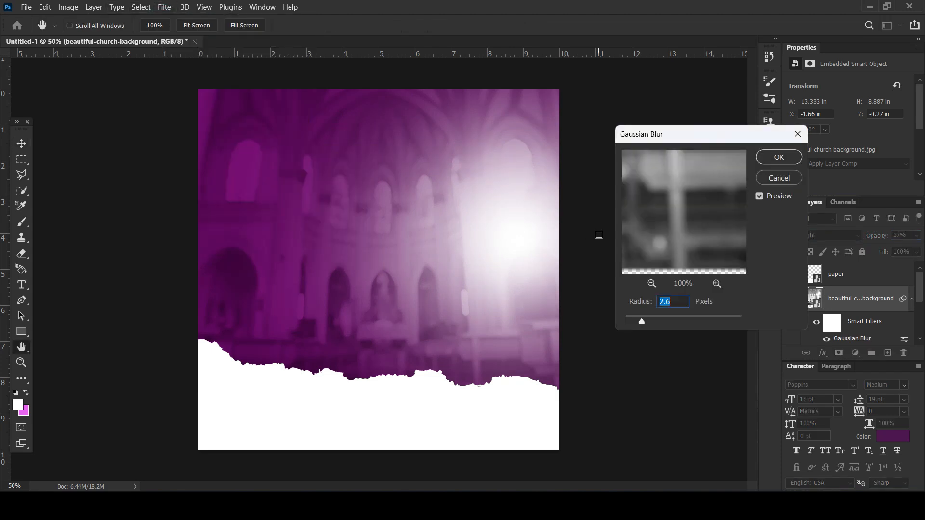
left_click_drag(652, 323, 673, 322)
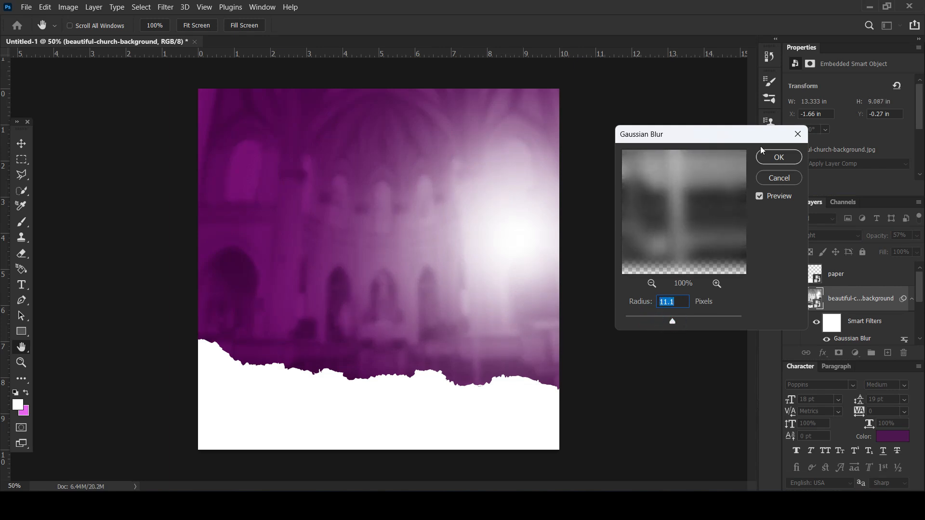
left_click(779, 157)
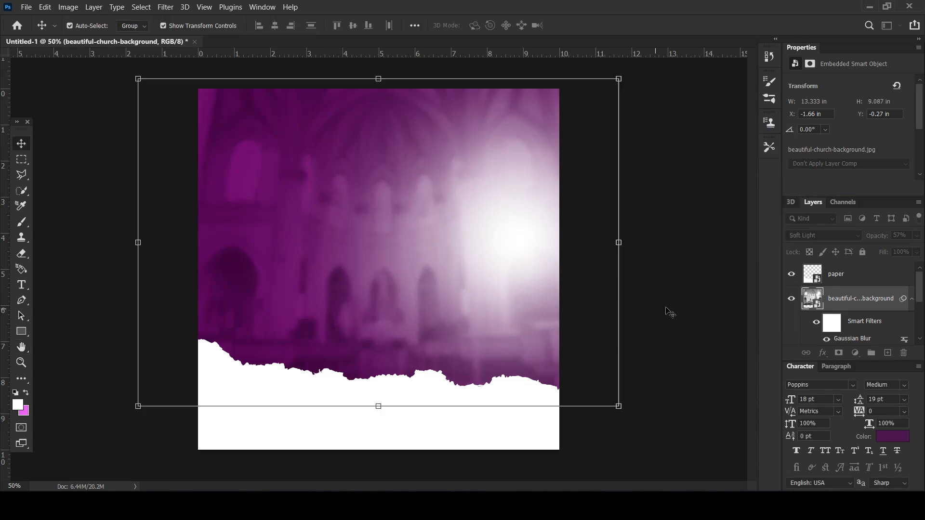
left_click(706, 305)
left_click(670, 278)
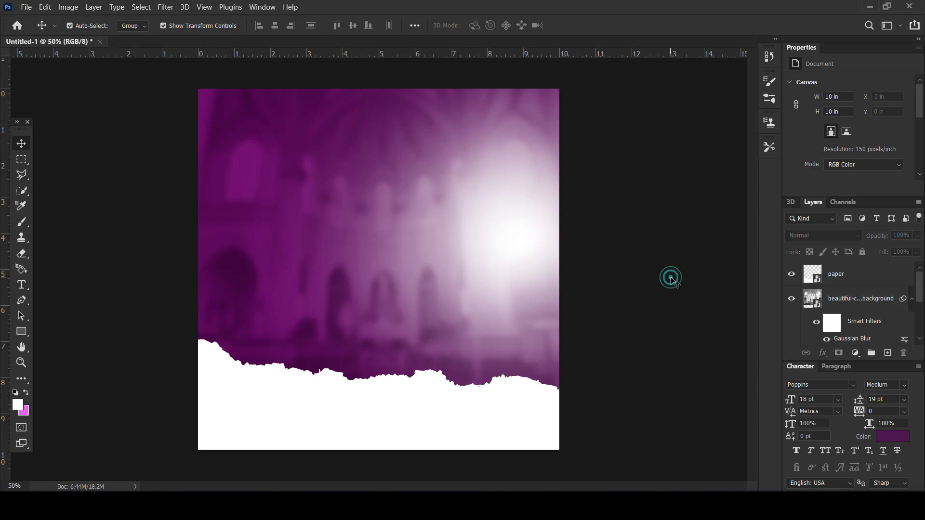
Keep the church photo layer on Soft Light blending.
left_click(513, 232)
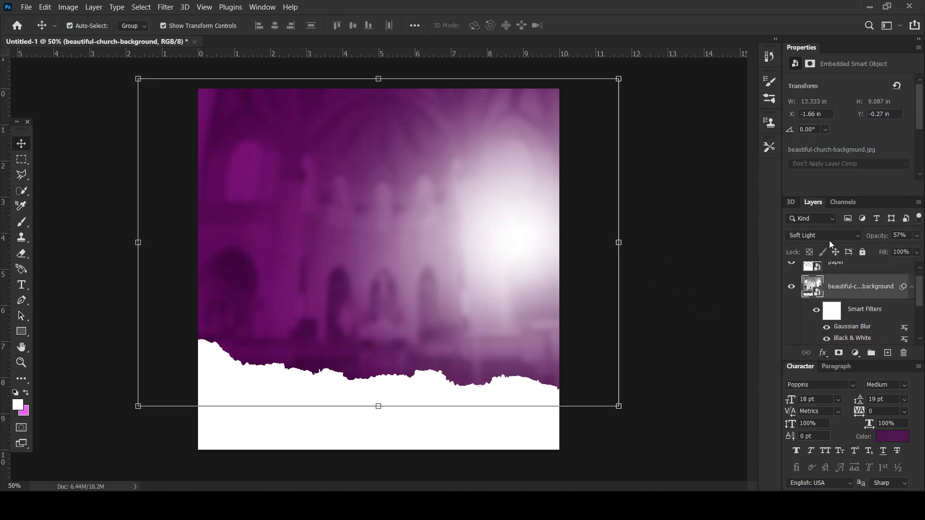
left_click(827, 237)
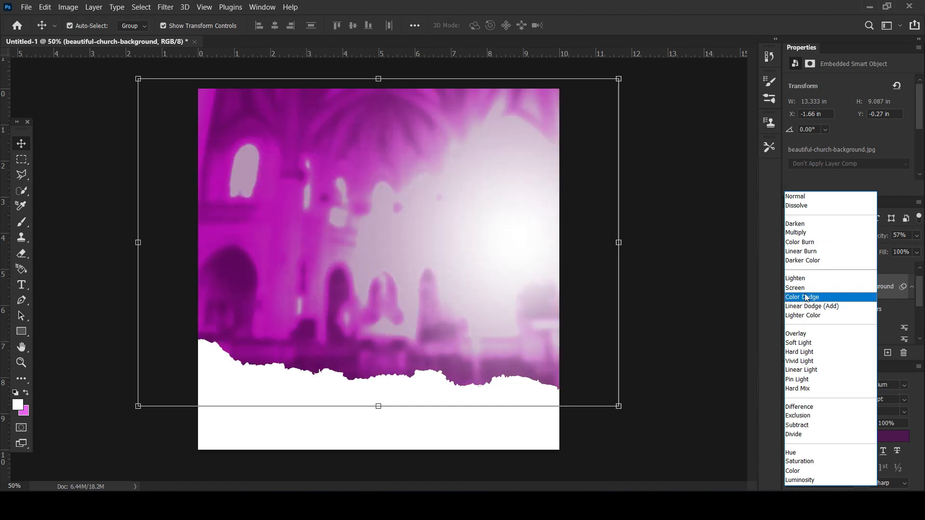
left_click(700, 242)
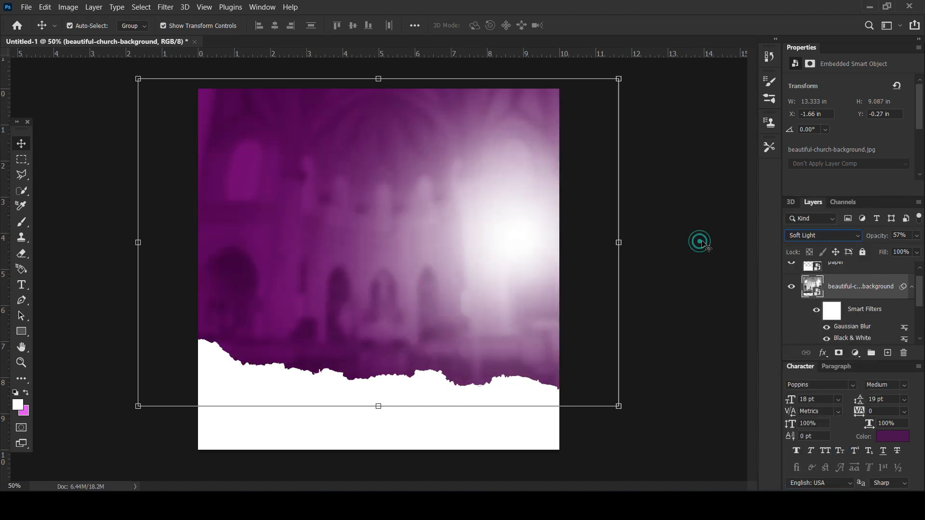
Set Layer 1, the white glow, to the Screen blend mode.
left_click(845, 273)
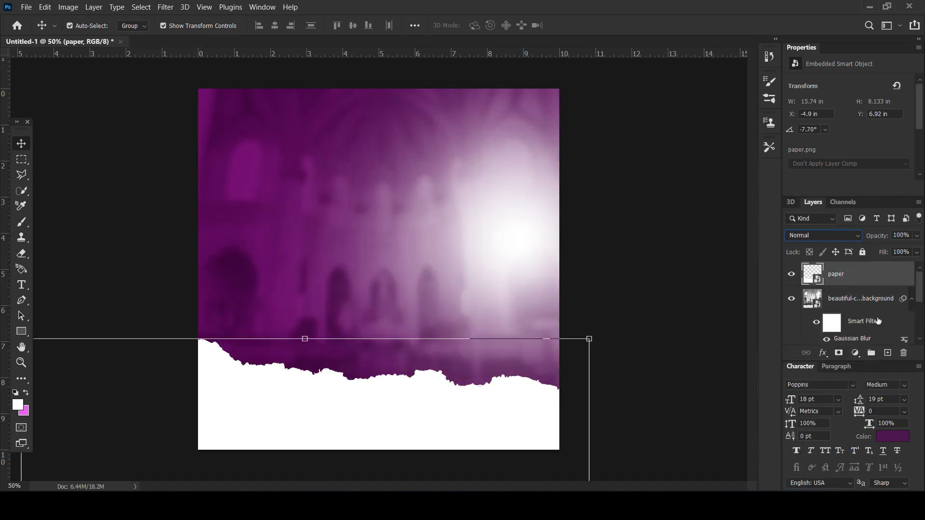
scroll(840, 280, "down", 2)
left_click(840, 320)
left_click(828, 236)
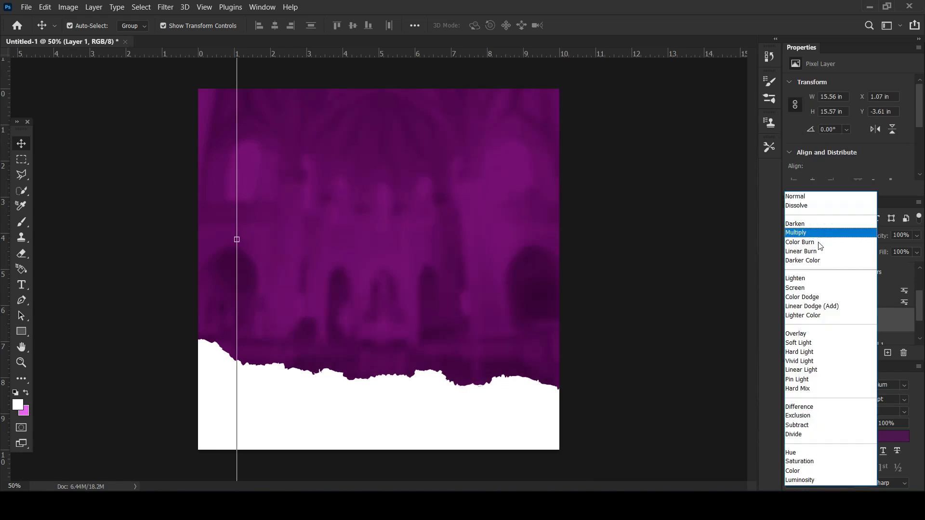
left_click(804, 289)
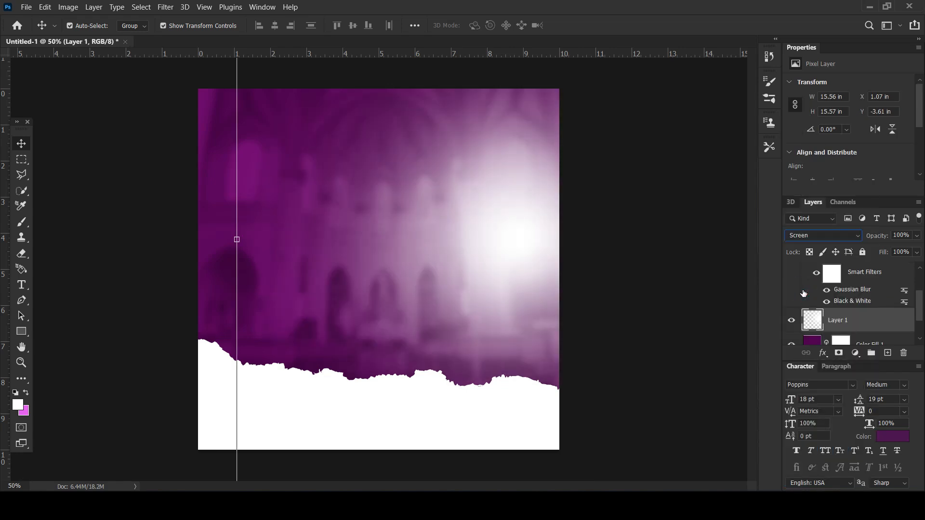
left_click(688, 264)
Nudge the church background photo slightly up and to the right.
left_click_drag(489, 267, 510, 258)
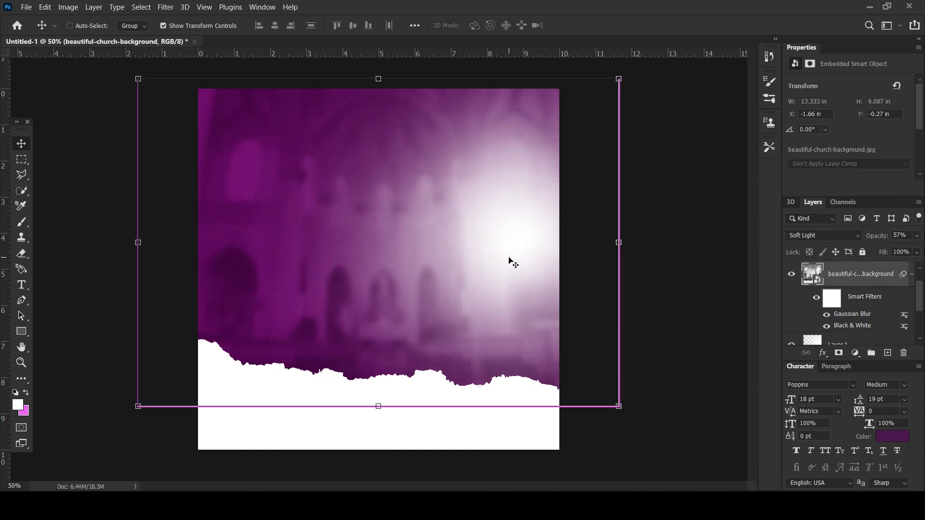
left_click(696, 252)
left_click(490, 227)
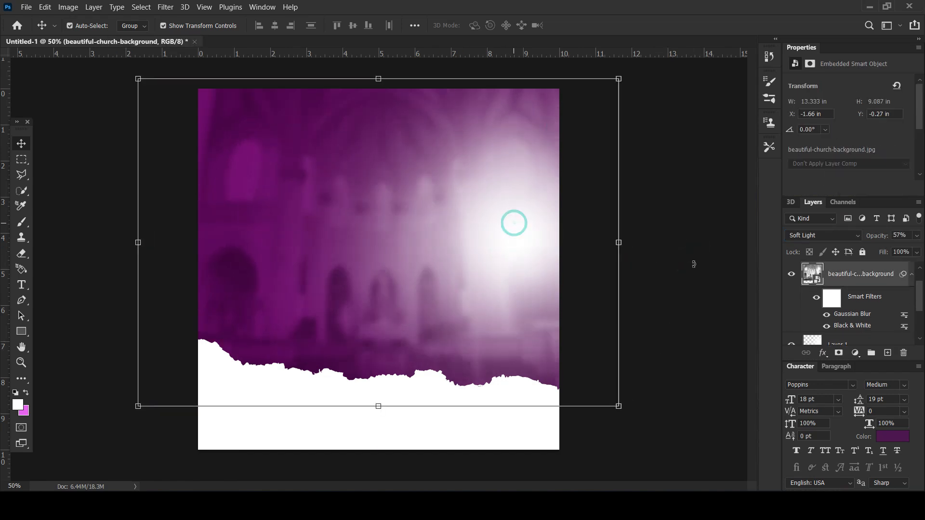
scroll(856, 280, "up", 1)
mouse_move(263, 506)
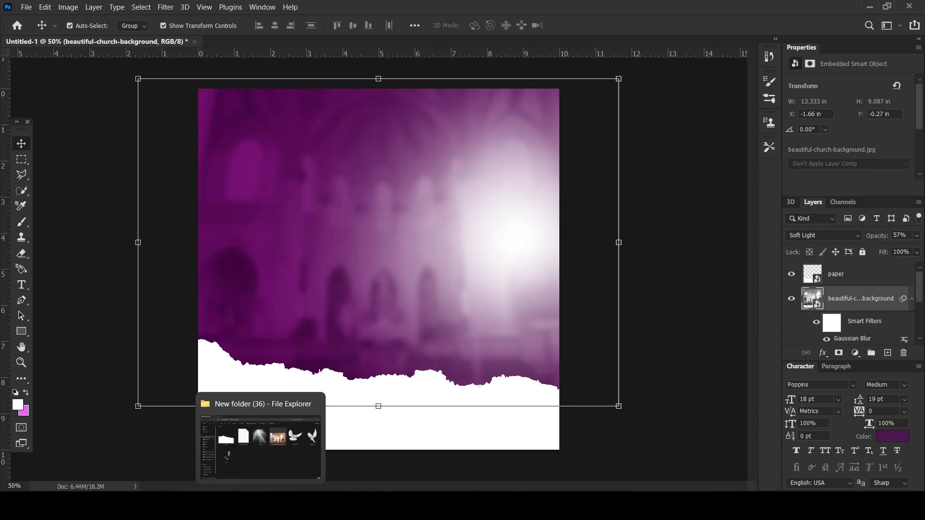
left_click(263, 436)
Place the pastor photo and enlarge it on the right side of the flyer.
left_click_drag(221, 325, 470, 276)
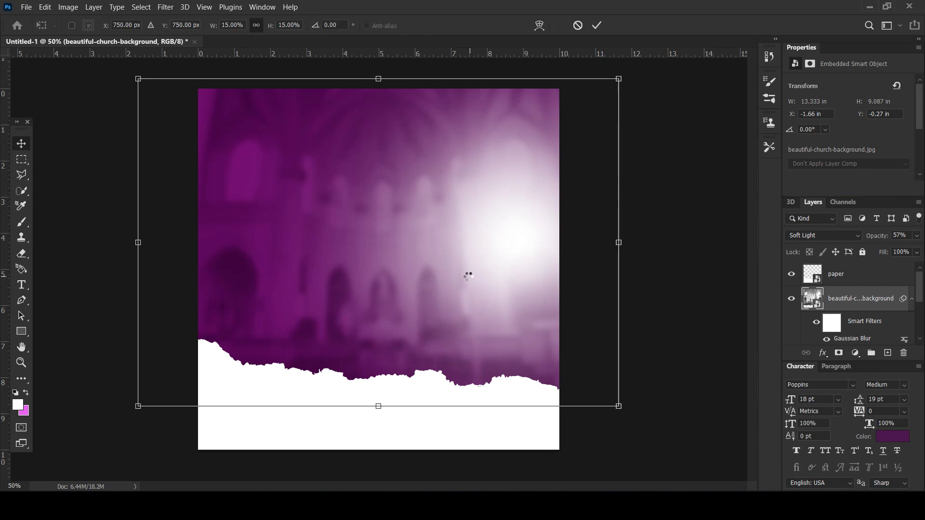
left_click_drag(558, 149, 653, 87)
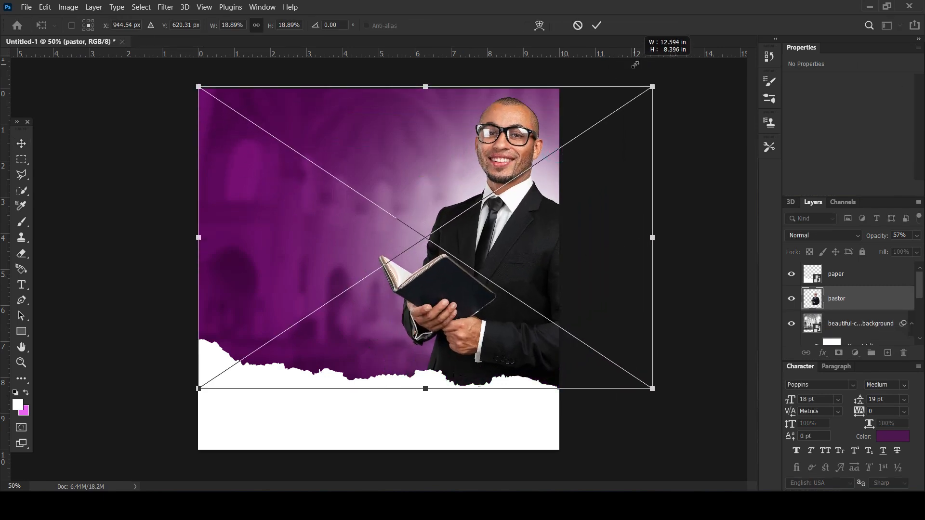
left_click_drag(198, 390, 156, 461)
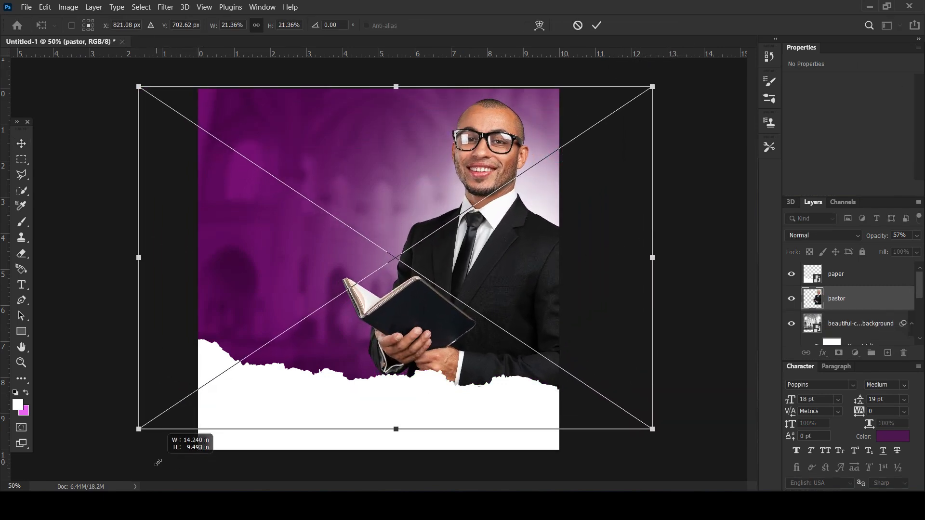
left_click_drag(514, 306, 508, 308)
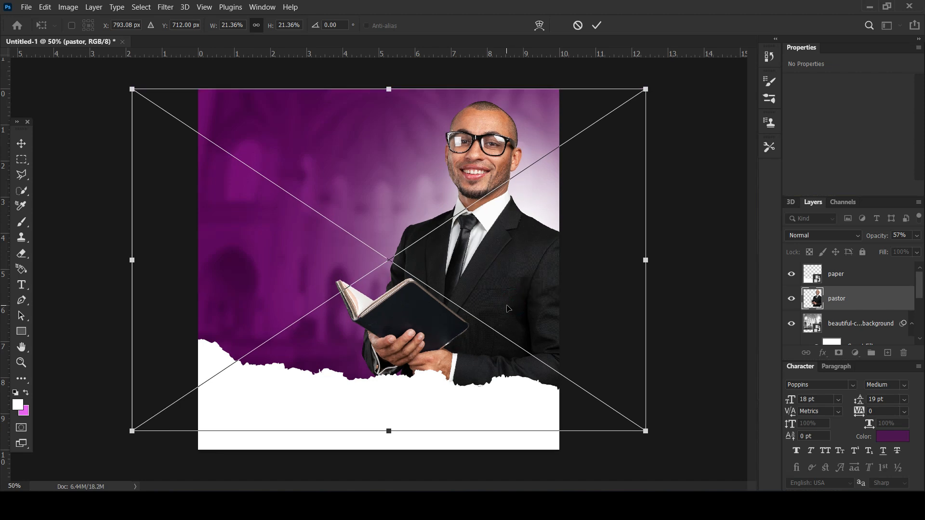
key("Return")
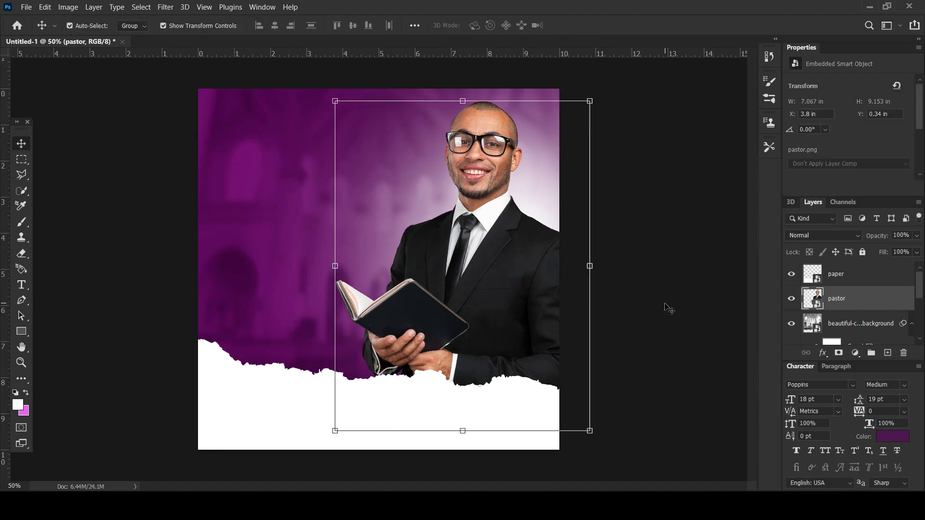
Add a Brightness/Contrast adjustment layer to brighten the pastor photo.
left_click(853, 352)
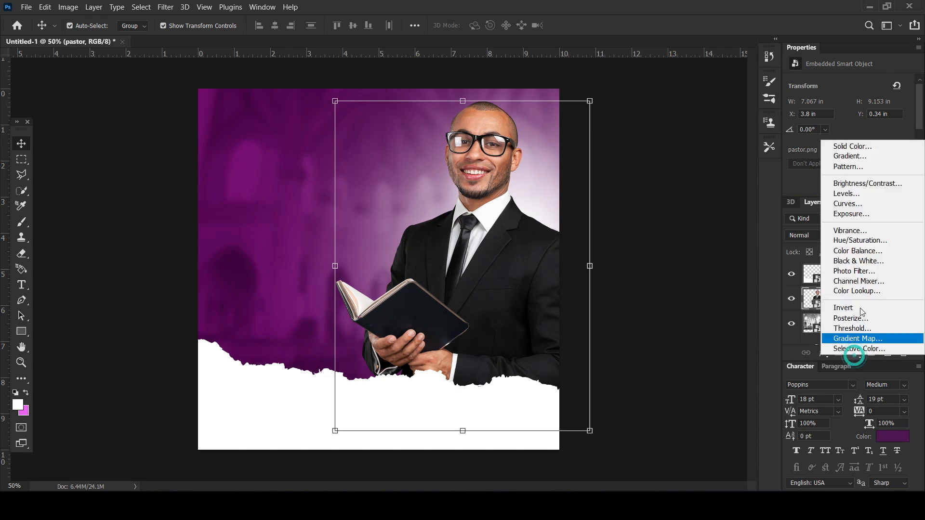
left_click(855, 186)
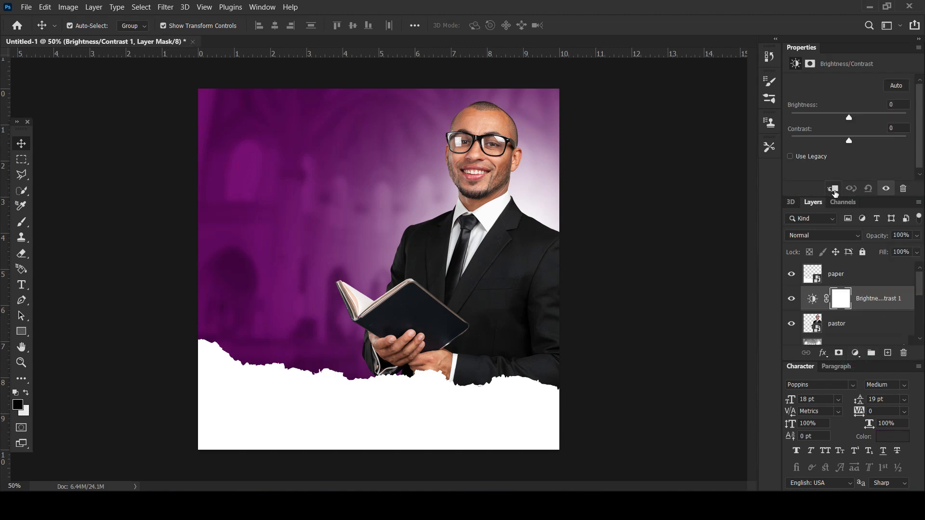
mouse_move(849, 113)
left_mouse_down()
mouse_move(862, 117)
mouse_move(854, 120)
left_mouse_up()
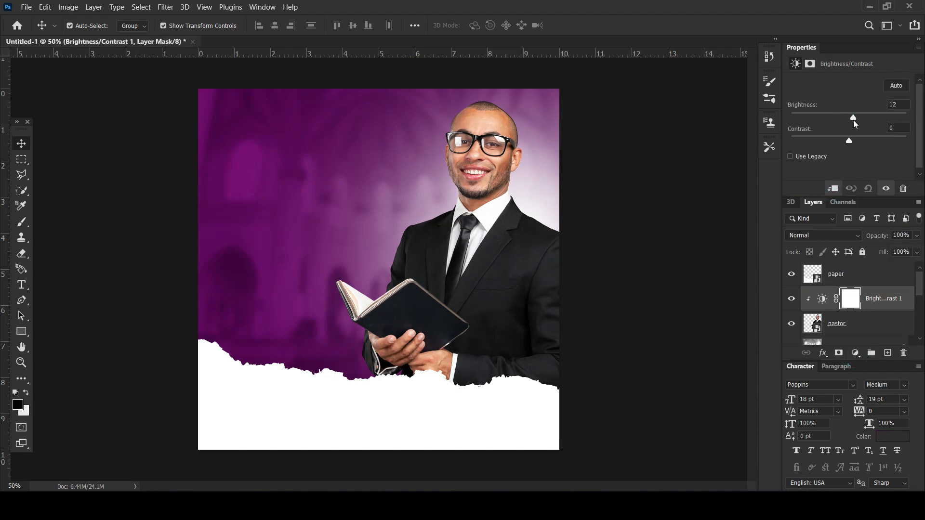
Add a Levels adjustment above the pastor photo, adjusting midtones and highlights.
left_click(847, 328)
left_click(856, 352)
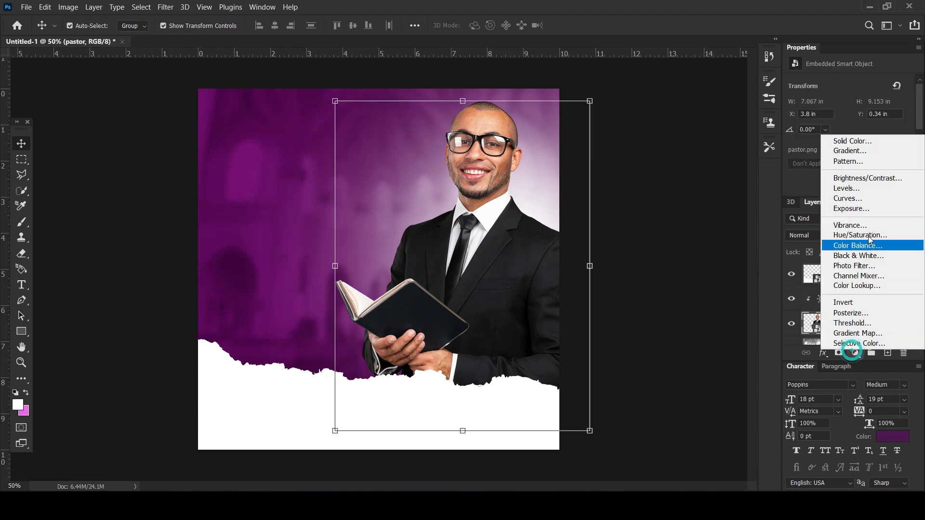
left_click(854, 191)
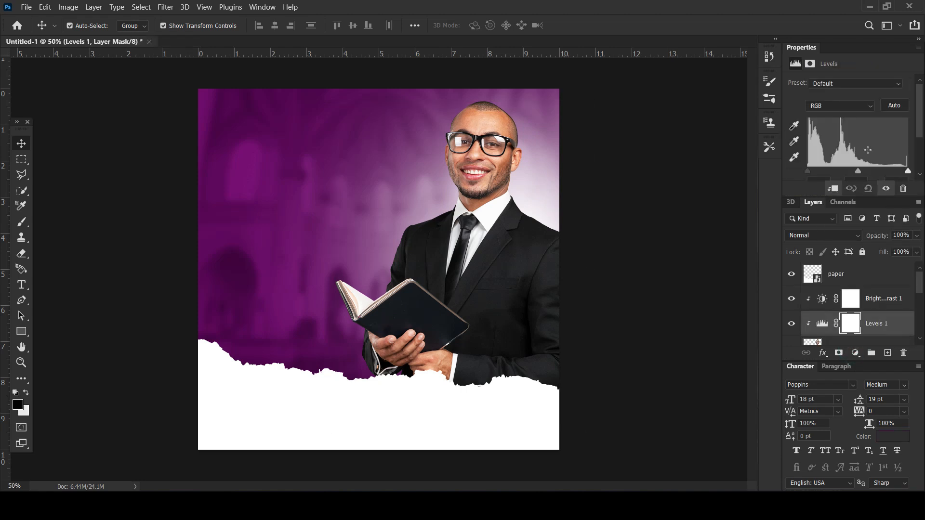
left_click_drag(859, 170, 809, 169)
left_click_drag(907, 172, 858, 171)
Nudge the pastor photo slightly right and down.
left_click_drag(463, 302, 480, 304)
left_click(475, 268)
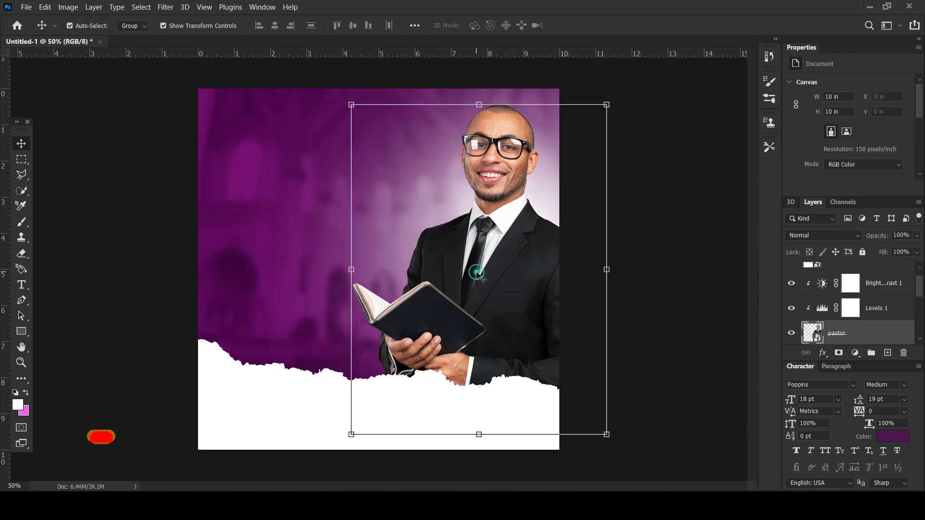
left_click(166, 7)
left_click(187, 68)
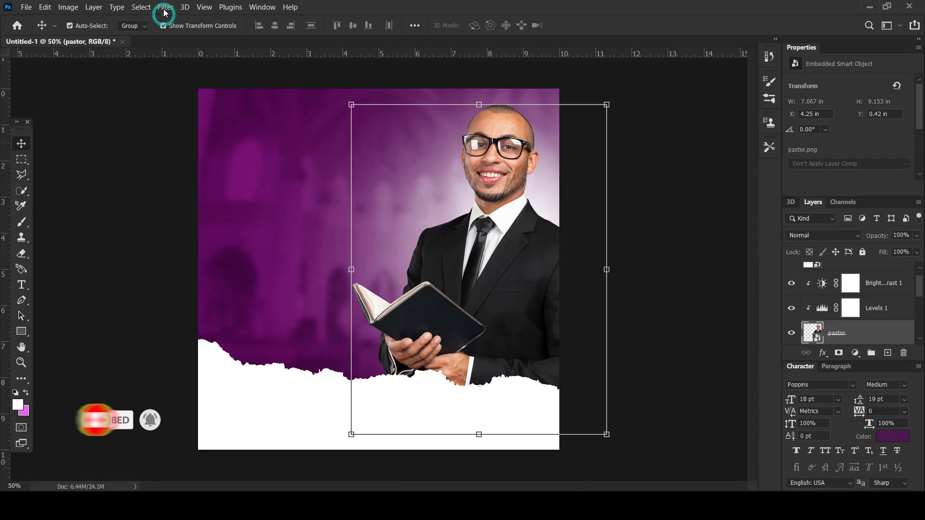
Apply a Camera Raw filter with Texture +14, Clarity +71, Dehaze +36, Tint +25, and Grain 3.
left_click(166, 7)
left_click(199, 91)
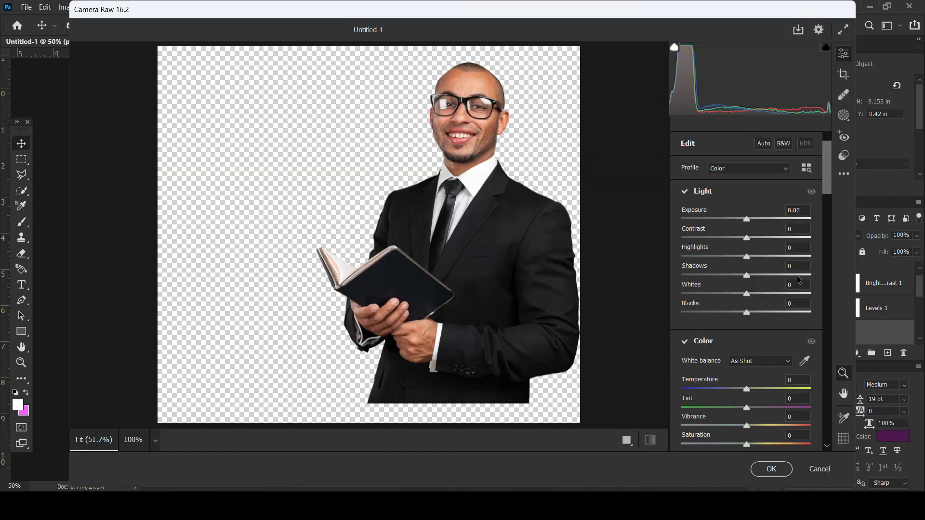
scroll(750, 289, "down", 5)
left_click_drag(747, 278, 794, 300)
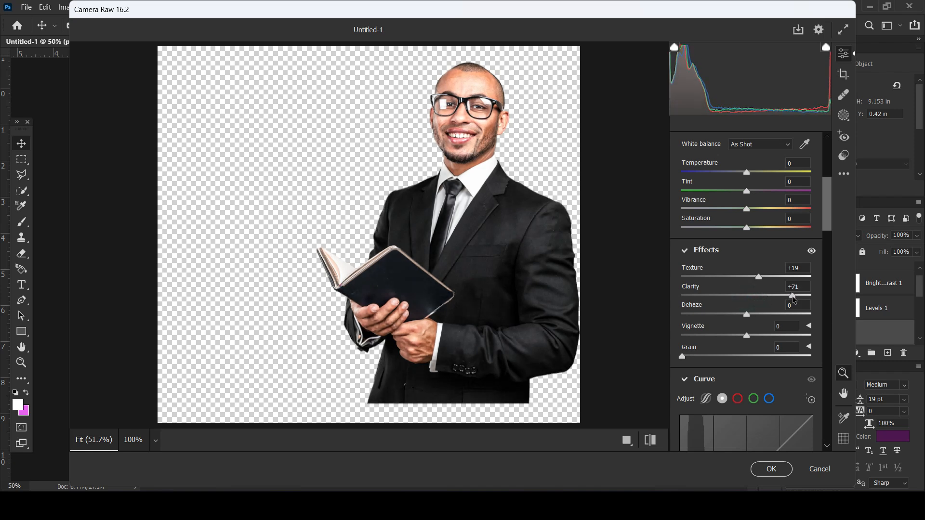
mouse_move(758, 277)
left_mouse_down()
mouse_move(739, 279)
mouse_move(756, 280)
left_mouse_up()
left_click_drag(747, 313, 771, 318)
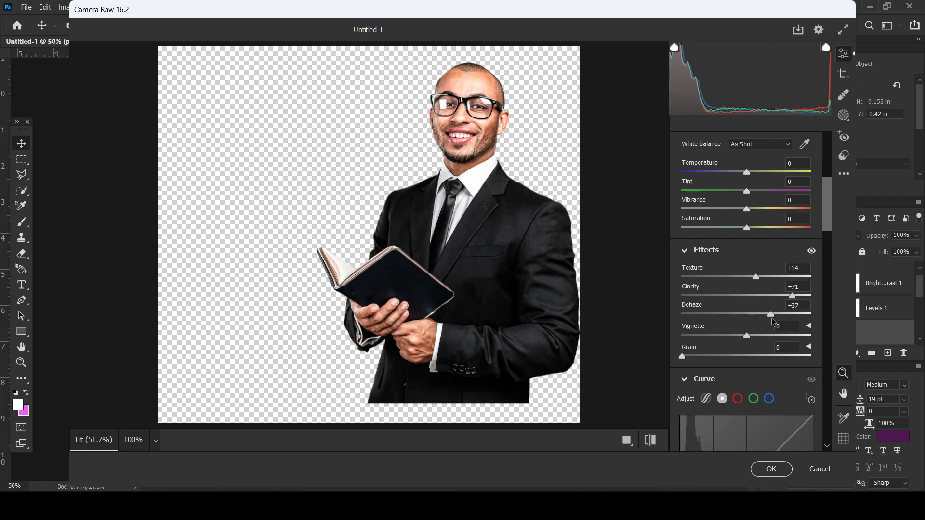
left_click_drag(746, 191, 764, 197)
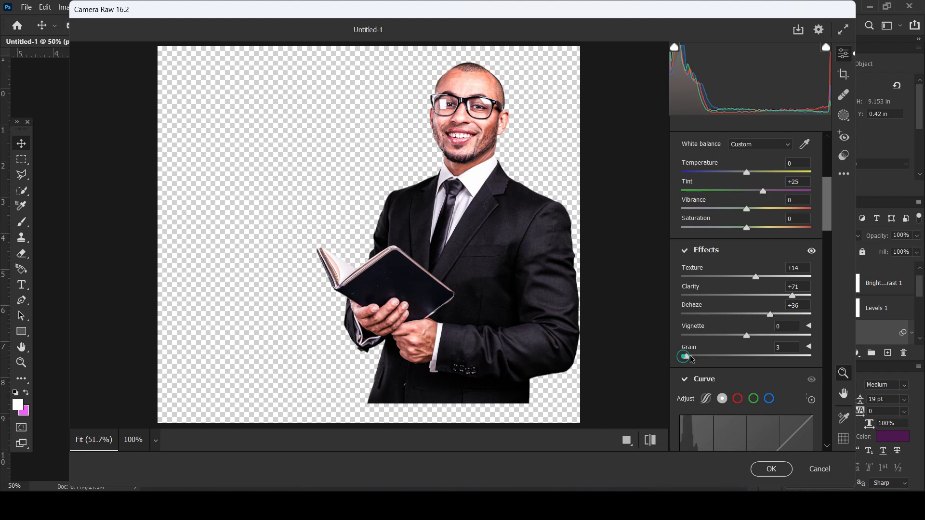
left_click(771, 469)
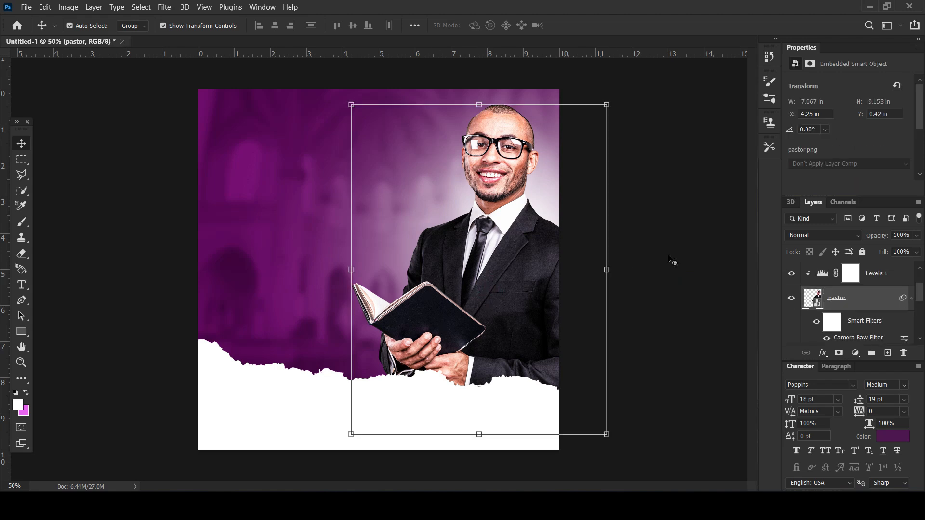
Darken the pastor photo's midtones by moving the Levels midtone slider right.
left_click(900, 277)
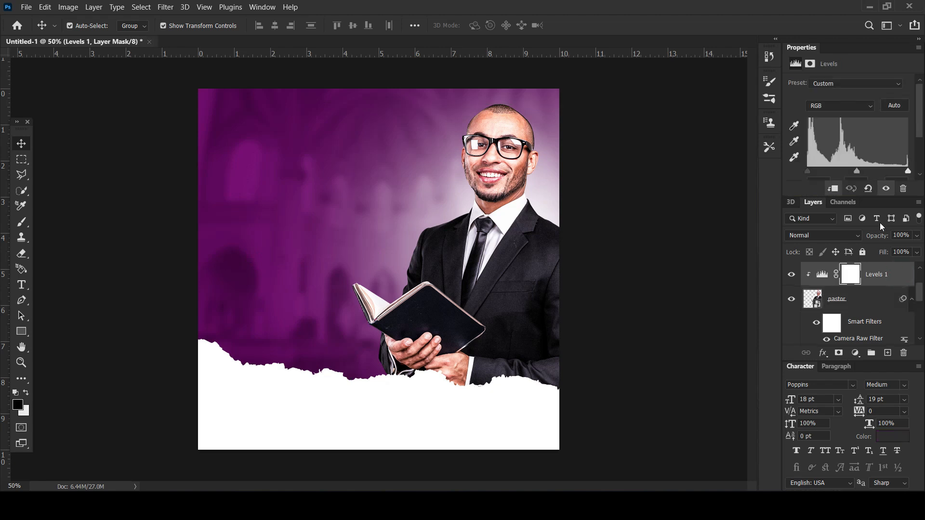
left_click_drag(858, 171, 866, 171)
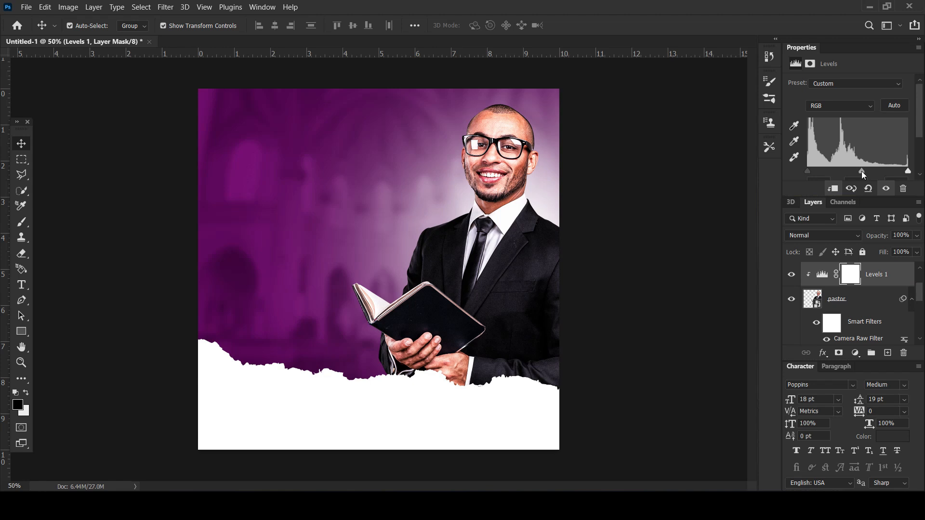
scroll(848, 299, "up", 1)
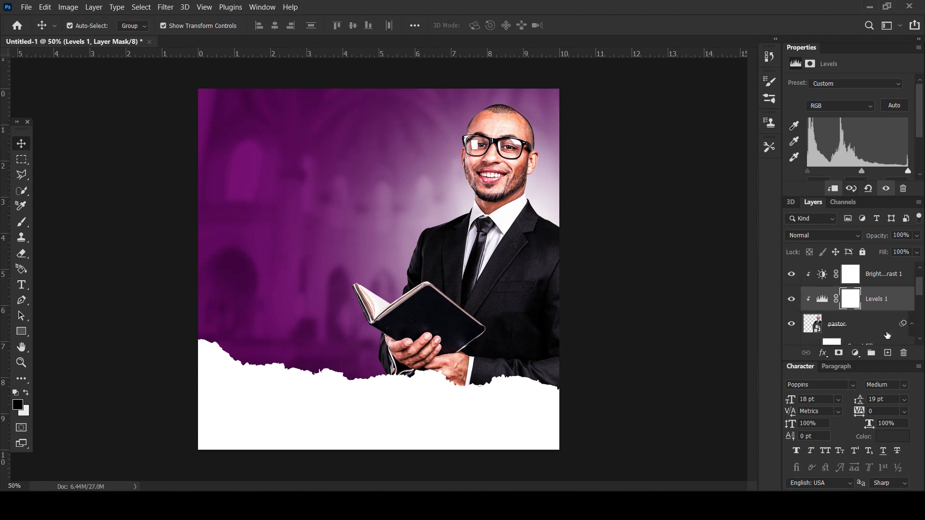
Add a clipped Vibrance adjustment that lowers the pastor photo's vibrance to about -8.
left_click(887, 332)
left_click(856, 353)
left_click(862, 235)
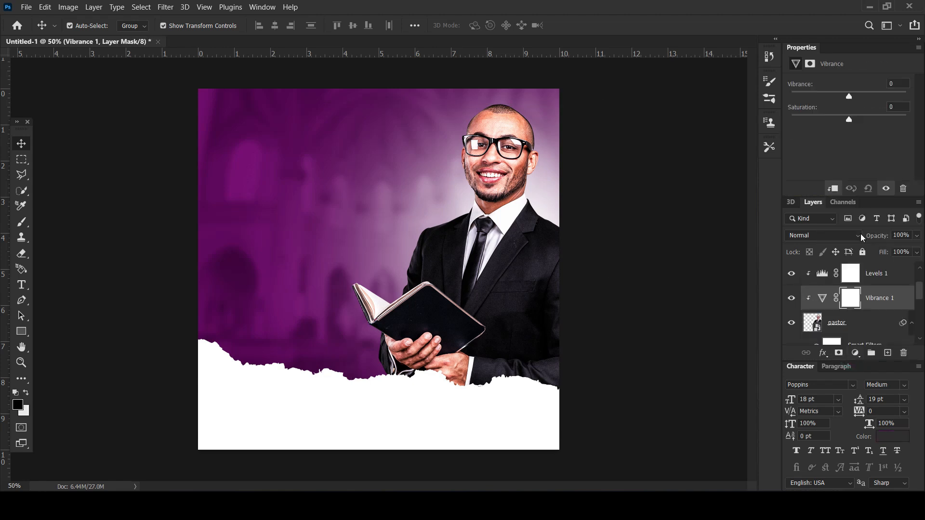
left_click_drag(849, 99, 842, 102)
left_click(678, 154)
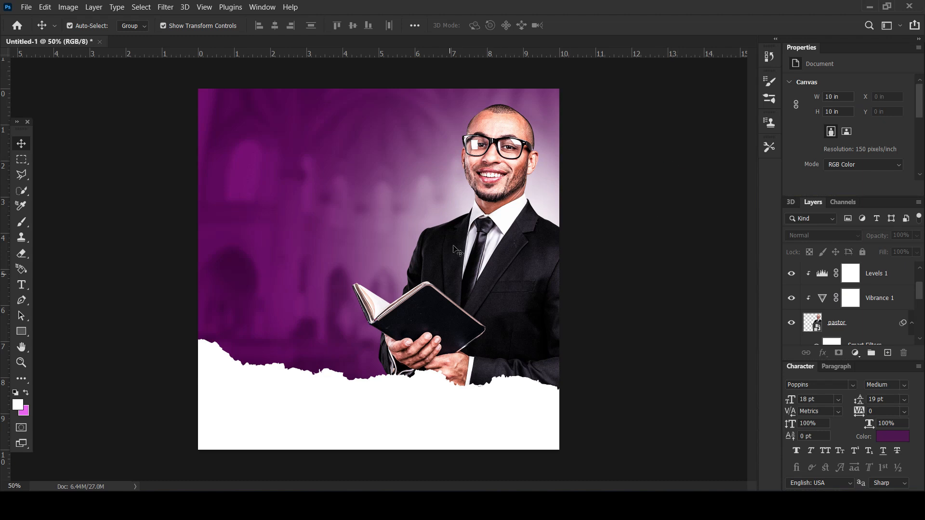
left_click(23, 284)
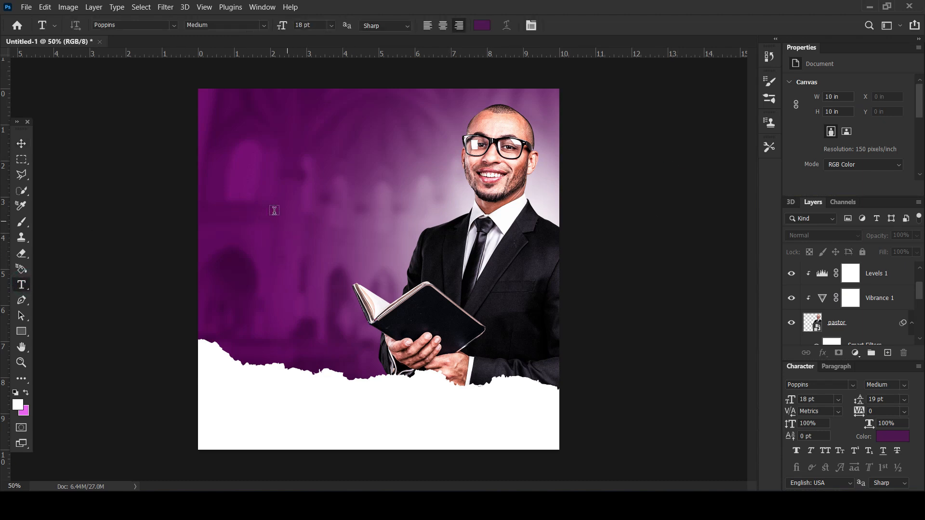
Place 18 pt left-aligned Lorem Ipsum placeholder text in Bebas Neue Bold at upper left.
left_click(259, 170)
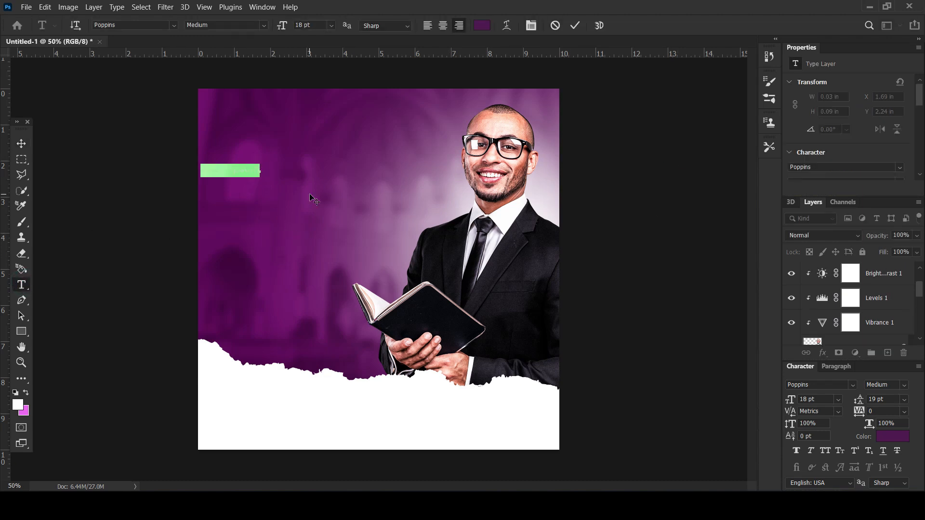
scroll(841, 148, "down", 5)
left_click(796, 142)
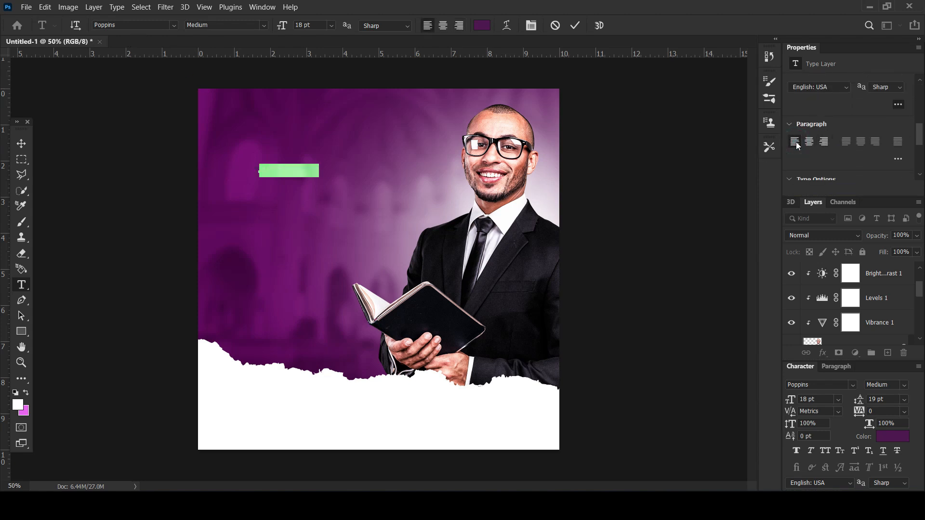
scroll(817, 130, "up", 5)
left_click(834, 90)
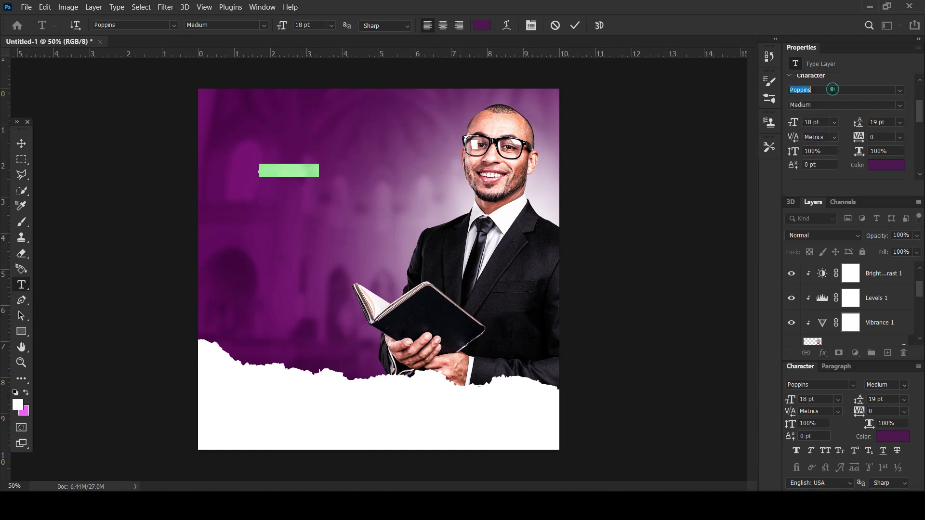
type("beb")
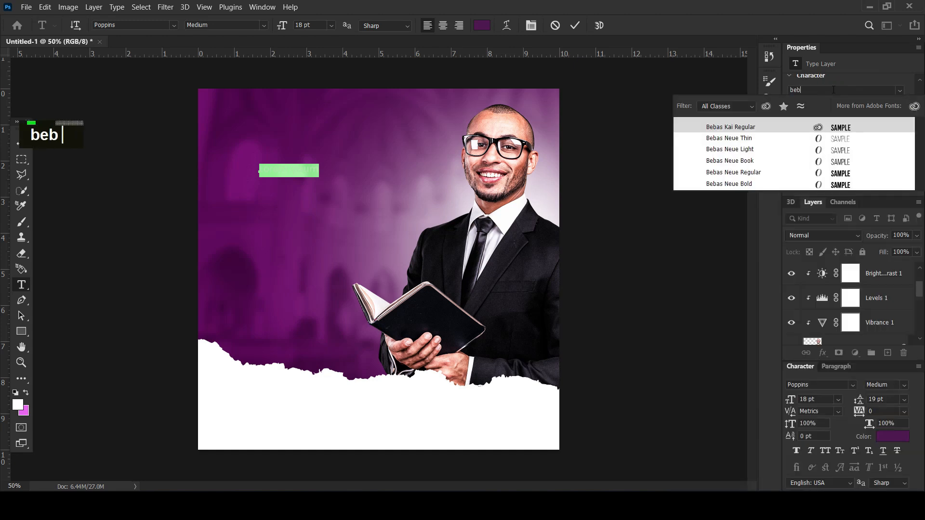
left_click(830, 186)
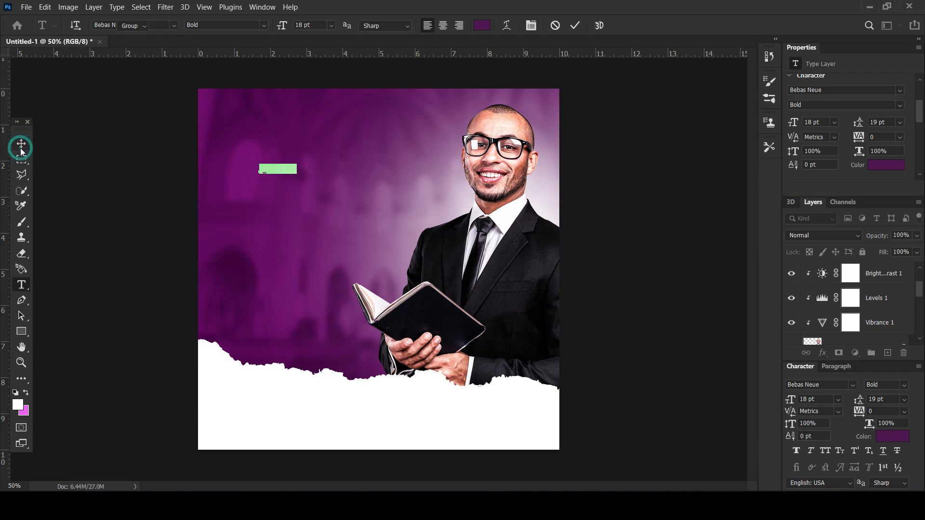
left_click(21, 151)
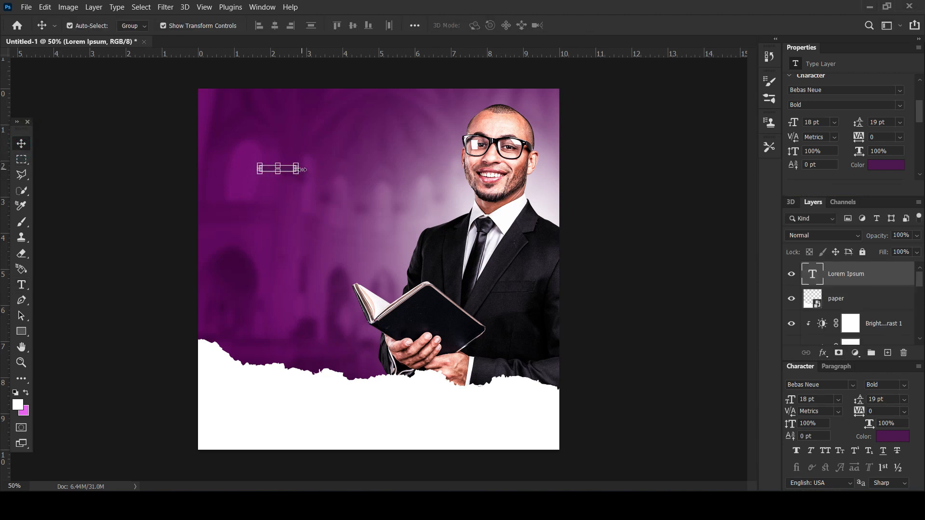
Enlarge the placeholder text and set its colour to light grey #d4d4d4.
left_click_drag(299, 170, 448, 229)
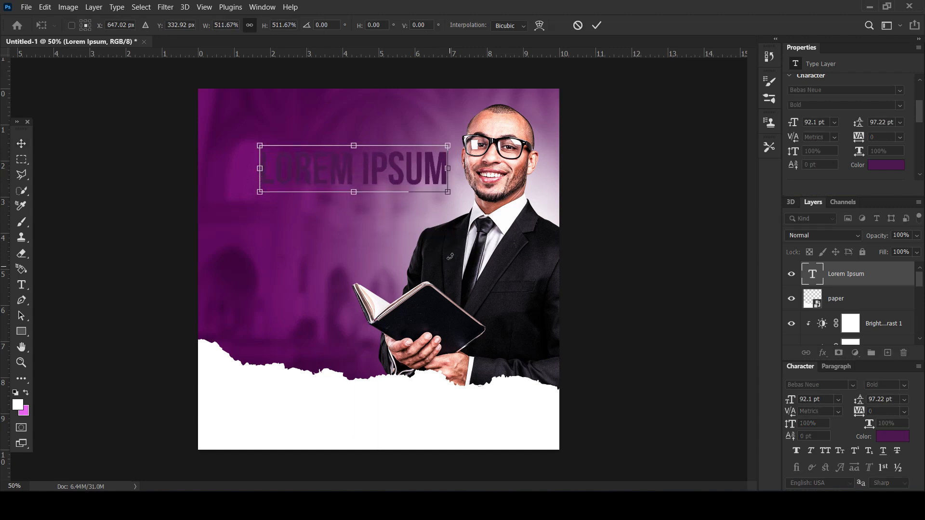
left_click(21, 285)
left_click(310, 181)
key("ctrl+a")
left_click(482, 25)
left_click(641, 223)
left_click_drag(605, 209, 605, 228)
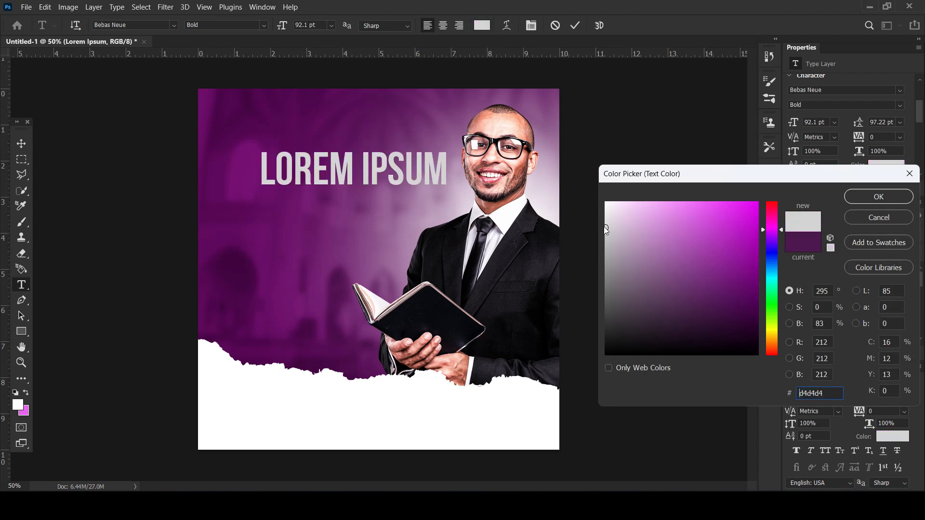
left_click(866, 198)
Replace the text with 'CHURCH' and scale it to about 175 pt near the top left.
left_click(338, 167)
key("ctrl+a")
type("church")
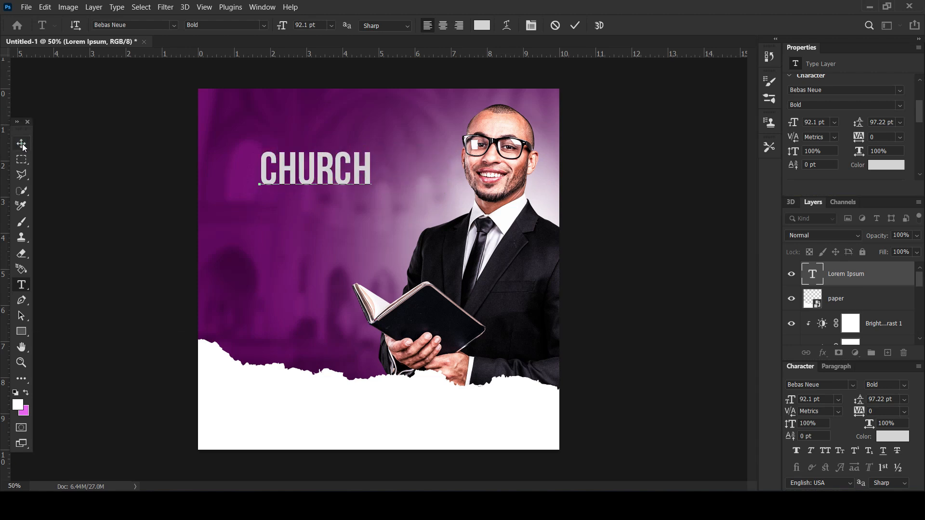
left_click(22, 143)
left_click_drag(281, 174, 243, 169)
left_click_drag(335, 177, 435, 233)
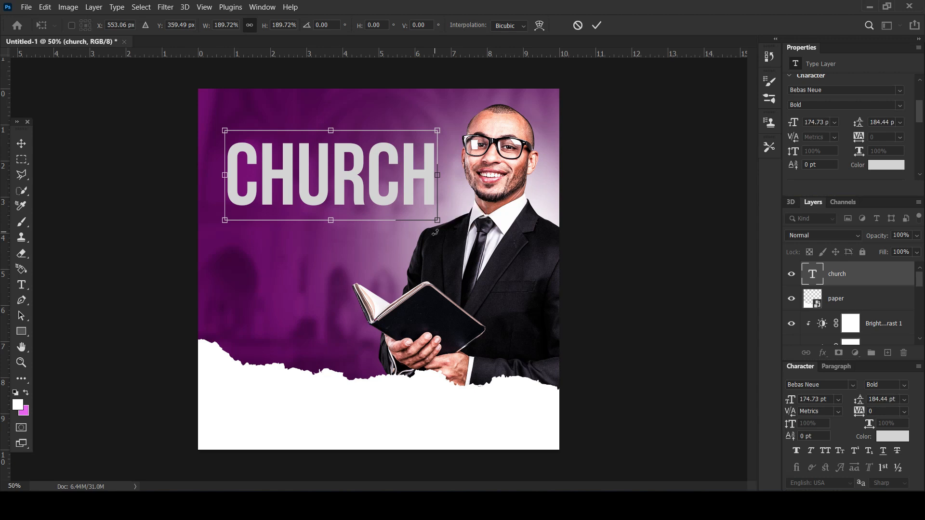
key("Return")
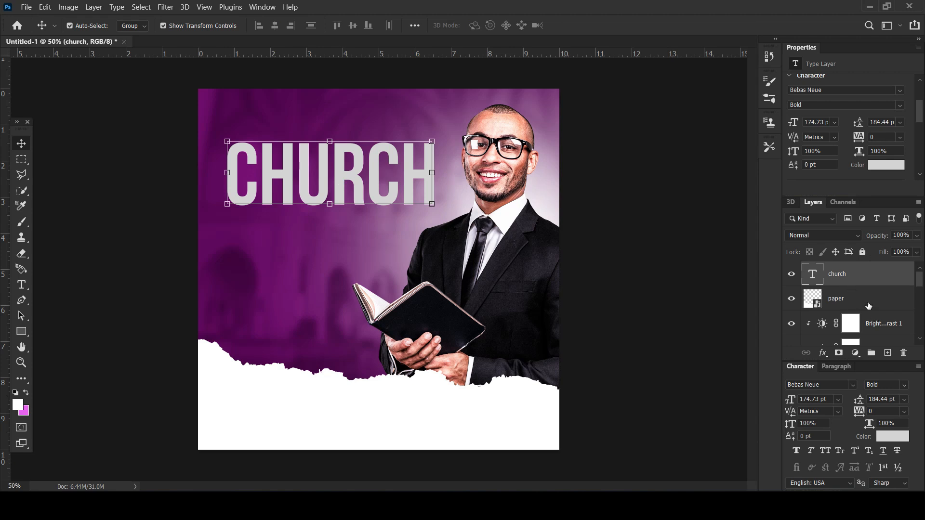
Paint a soft white glow on a new layer and clip it to the CHURCH text.
left_click(888, 354)
key("b")
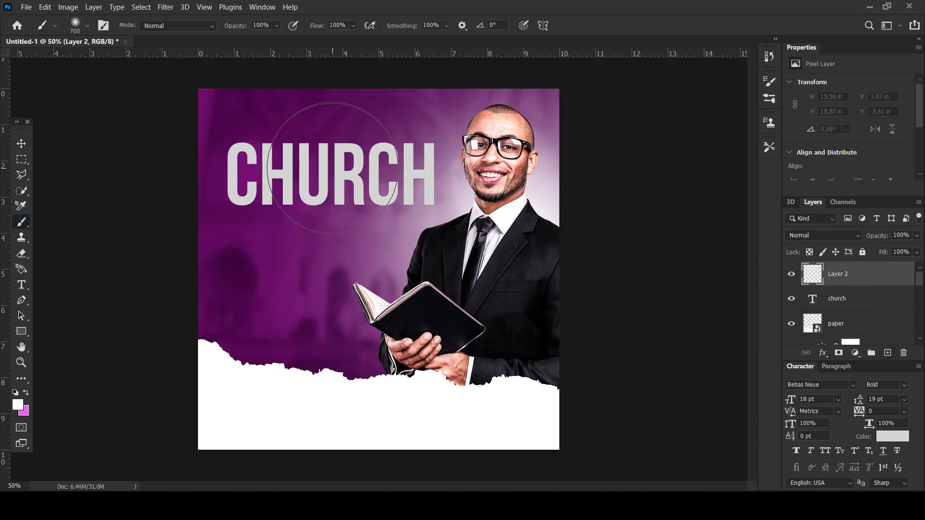
key("bracketleft")
key("bracketleft")
left_click(336, 173)
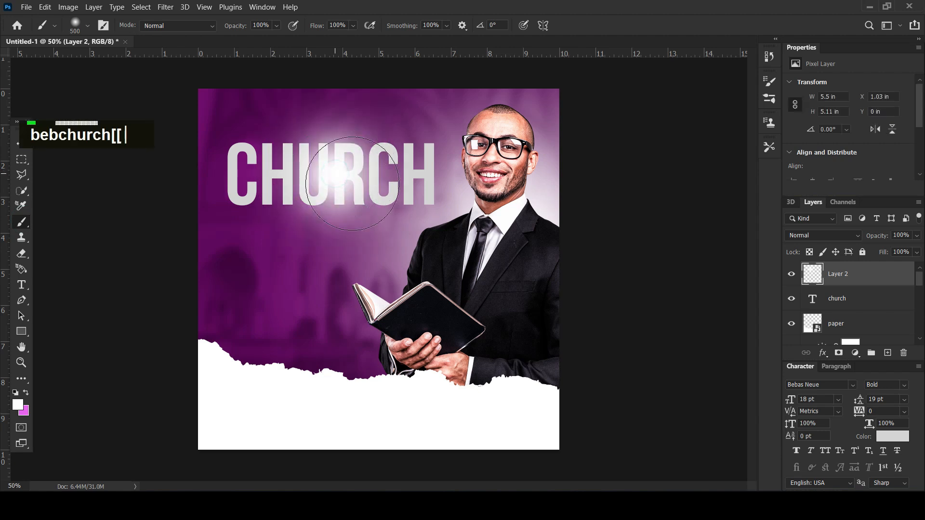
right_click(835, 280)
left_click(771, 220)
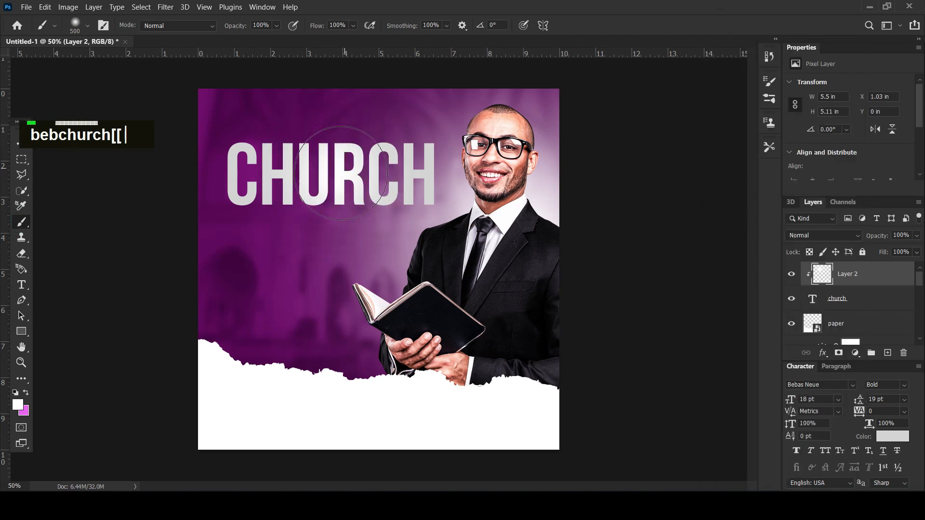
Try darker grey and purple colours for CHURCH, then keep it light grey d4d4d4.
left_click(21, 161)
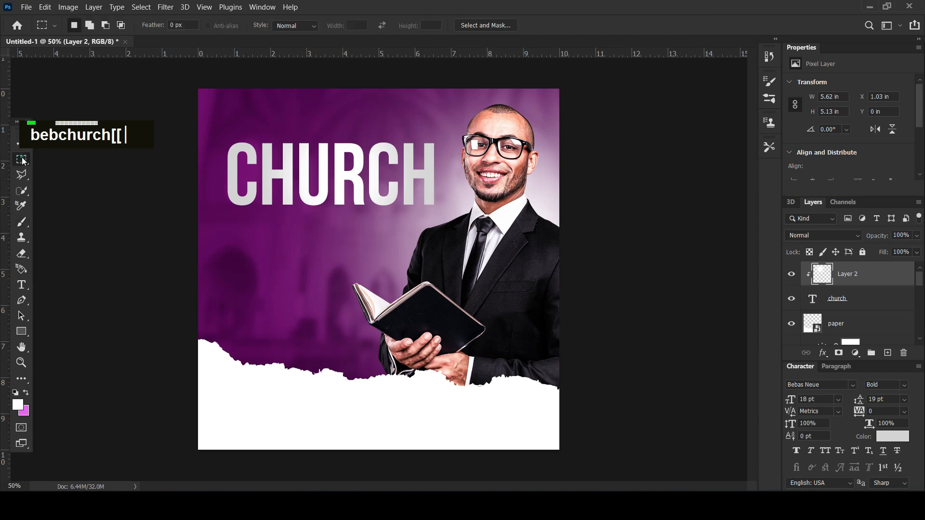
left_click(21, 145)
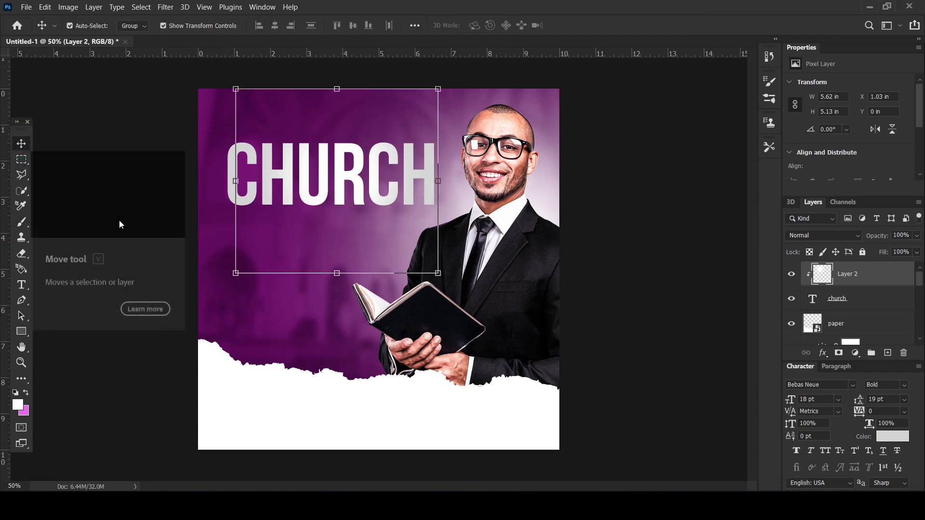
left_click(864, 297)
scroll(857, 137, "down", 3)
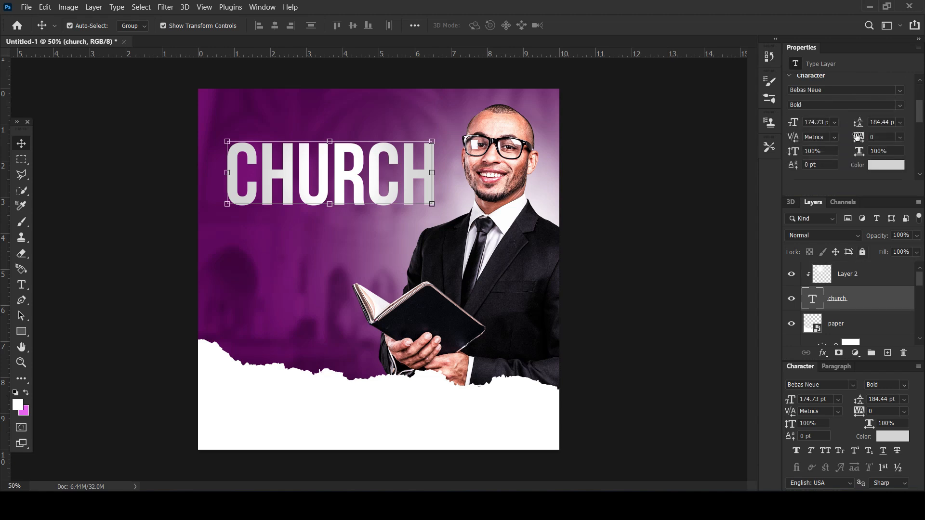
left_click(884, 168)
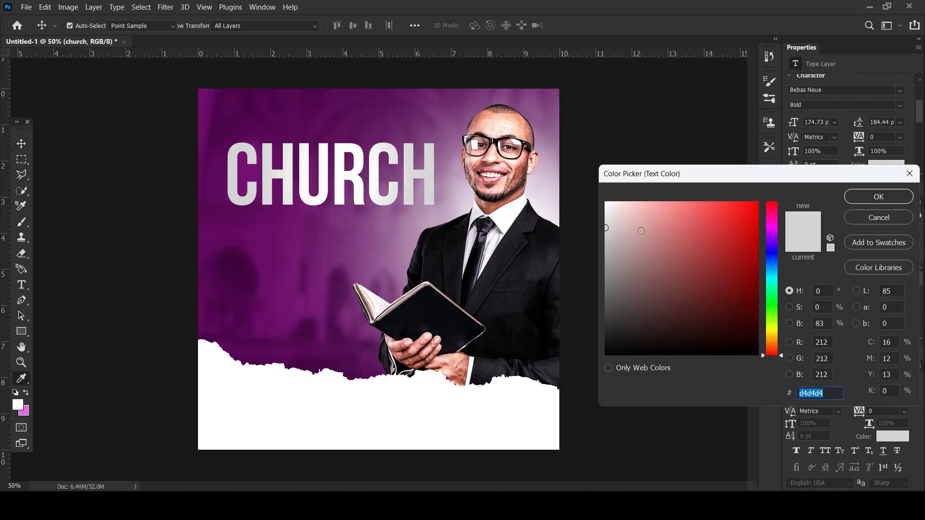
left_click(608, 237)
left_click_drag(607, 237, 600, 250)
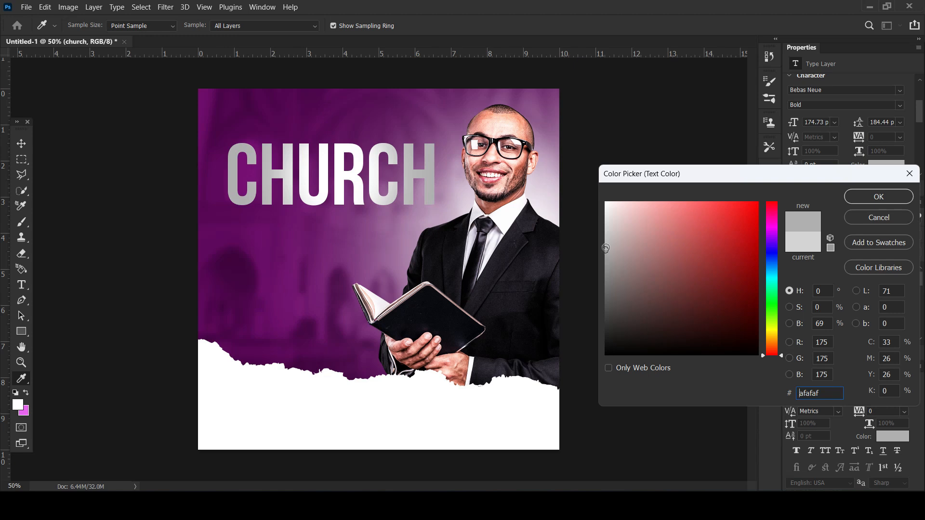
left_click(771, 226)
mouse_move(605, 246)
left_mouse_down()
mouse_move(631, 249)
mouse_move(641, 270)
mouse_move(634, 243)
mouse_move(621, 233)
mouse_move(603, 239)
mouse_move(613, 236)
mouse_move(609, 225)
mouse_move(601, 231)
left_mouse_up()
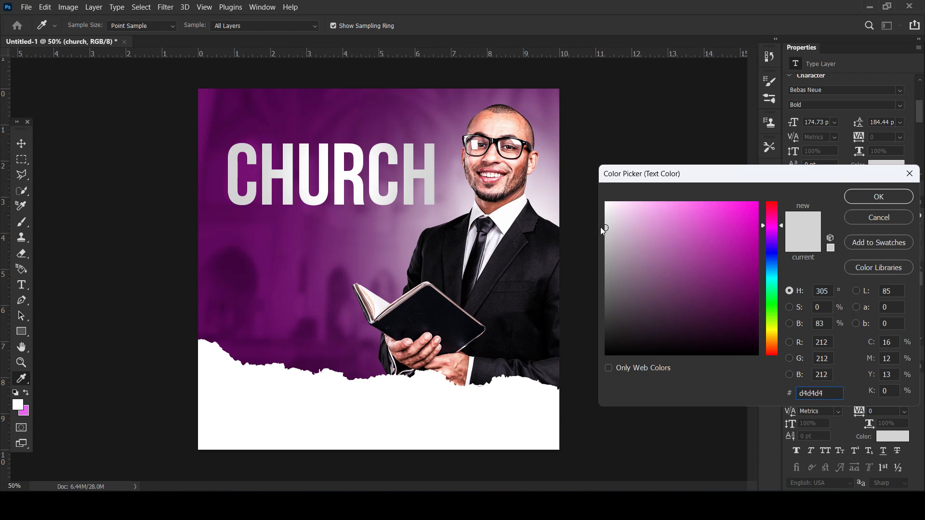
left_click(855, 197)
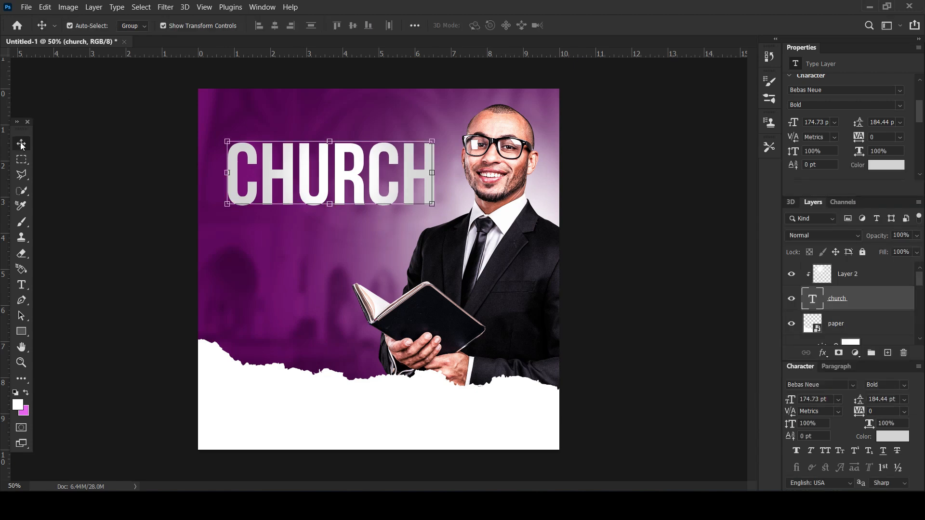
left_click(631, 235)
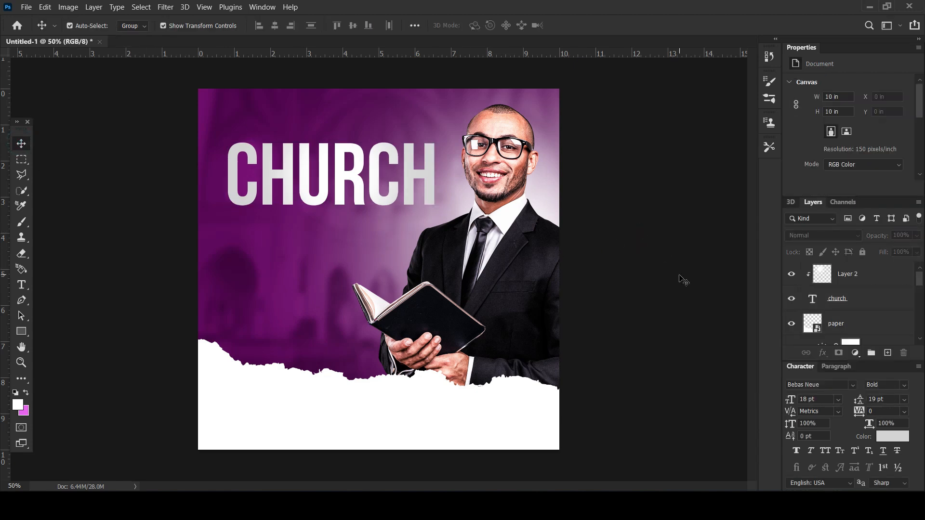
Type 'vital church presents' on the left and set its tracking to 250.
left_click(22, 284)
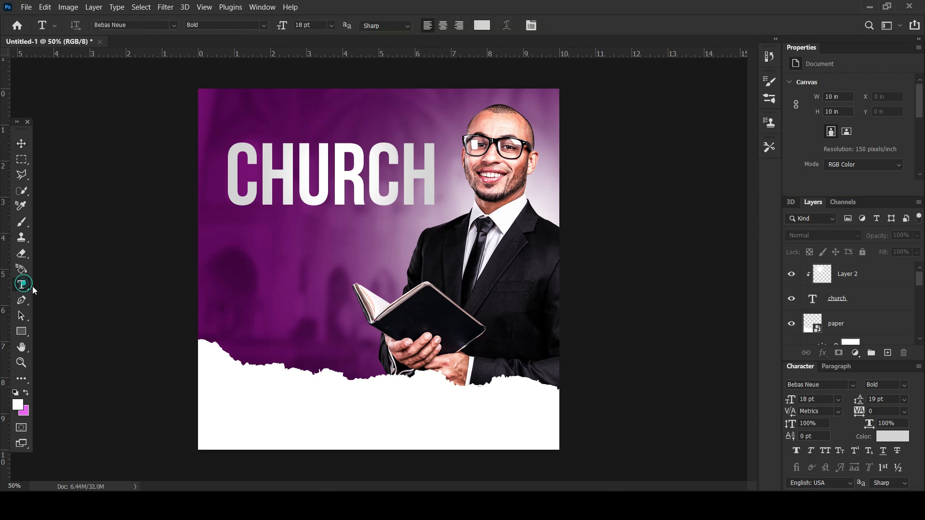
left_click(234, 275)
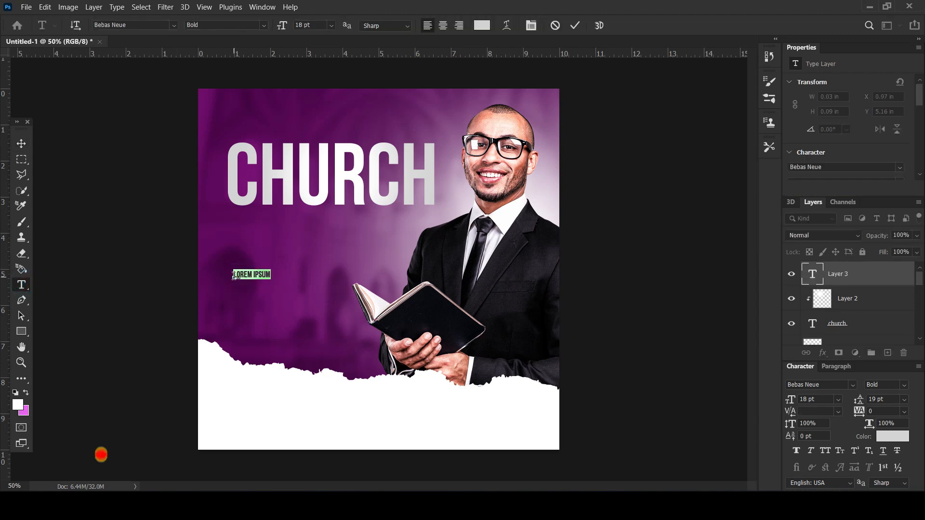
type("vital church p")
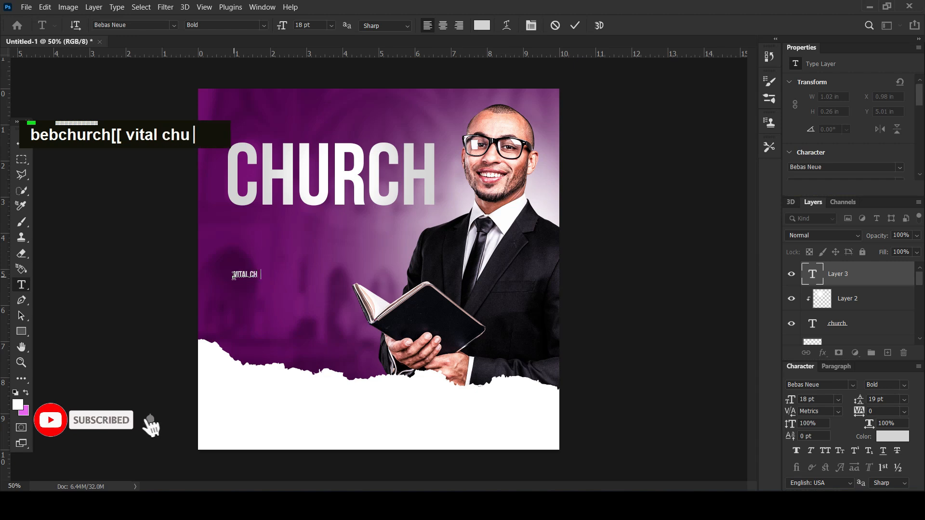
type("resents")
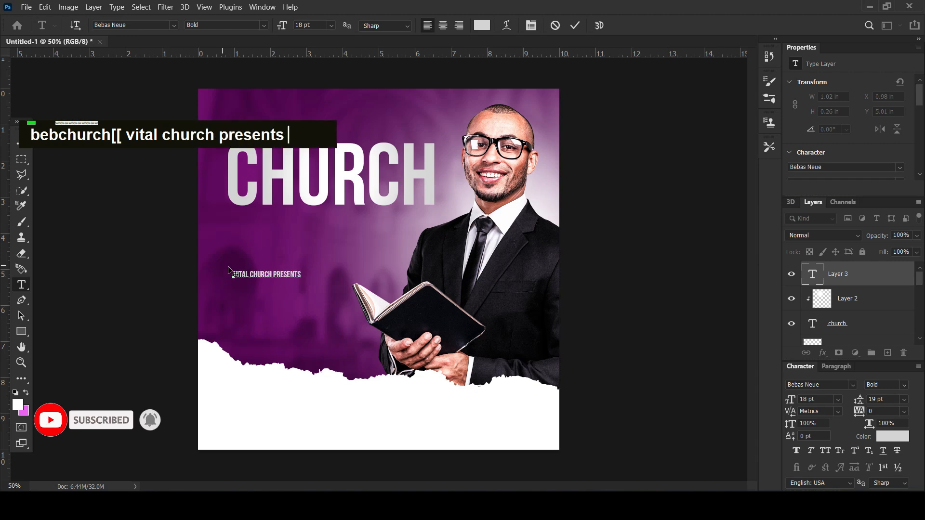
key("ctrl+a")
scroll(834, 181, "down", 3)
left_click(820, 145)
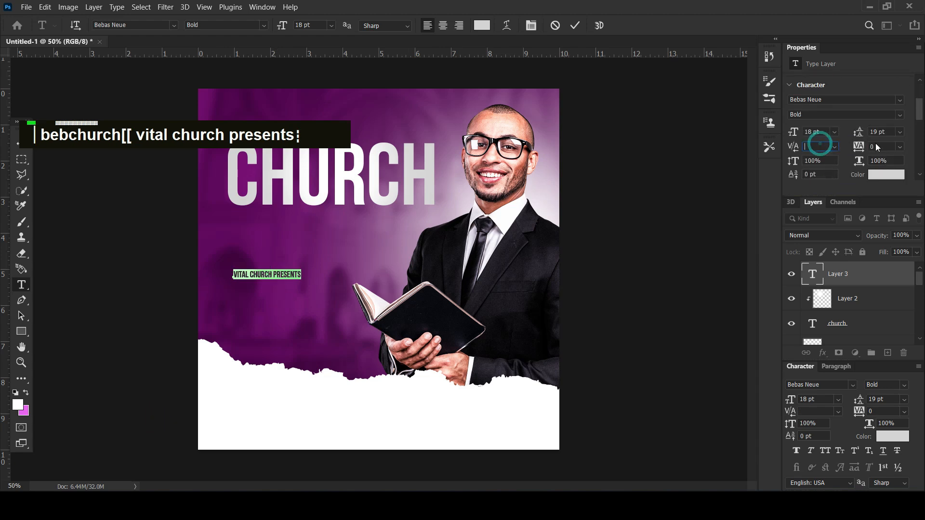
left_click(876, 145)
type("250")
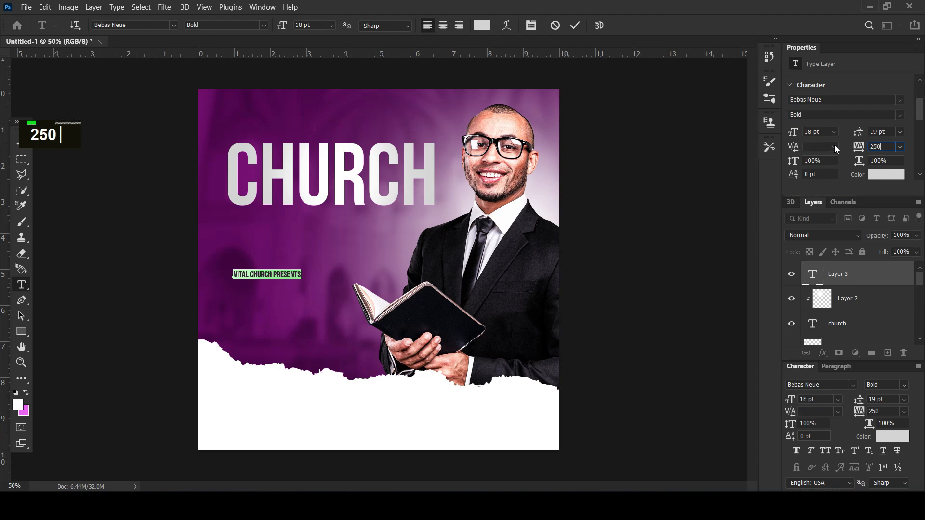
key("Return")
left_click(18, 144)
Move the line just above CHURCH and add a vertical guide at CHURCH's left edge.
left_click_drag(313, 275, 308, 136)
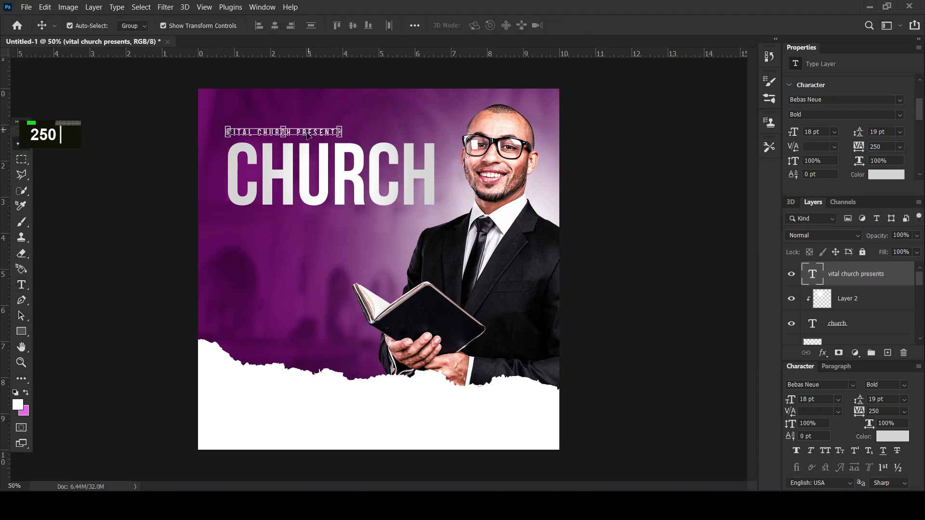
left_click_drag(9, 111, 228, 114)
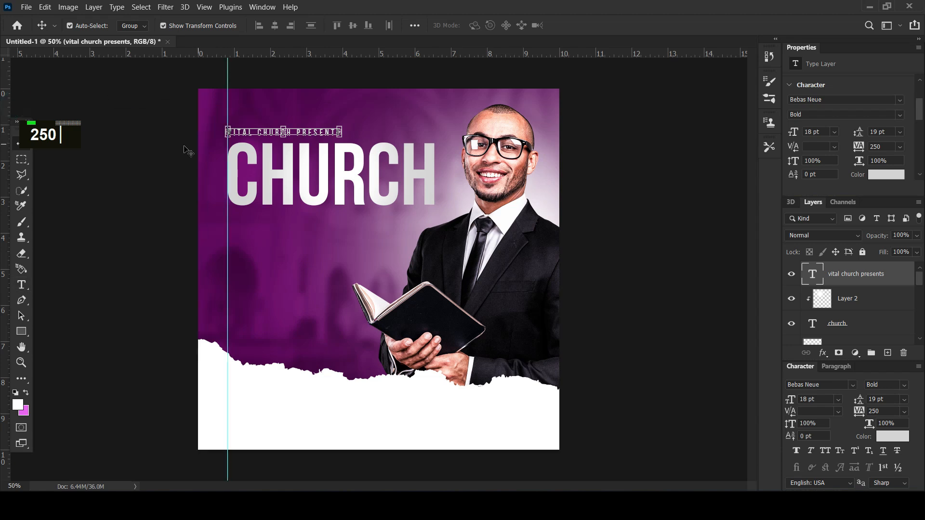
left_click(142, 150)
Scale the line up about 148%, then shrink it to match CHURCH's width.
left_click(329, 136)
key("ctrl+t")
left_click_drag(342, 126, 395, 121)
key("Return")
left_click(652, 208)
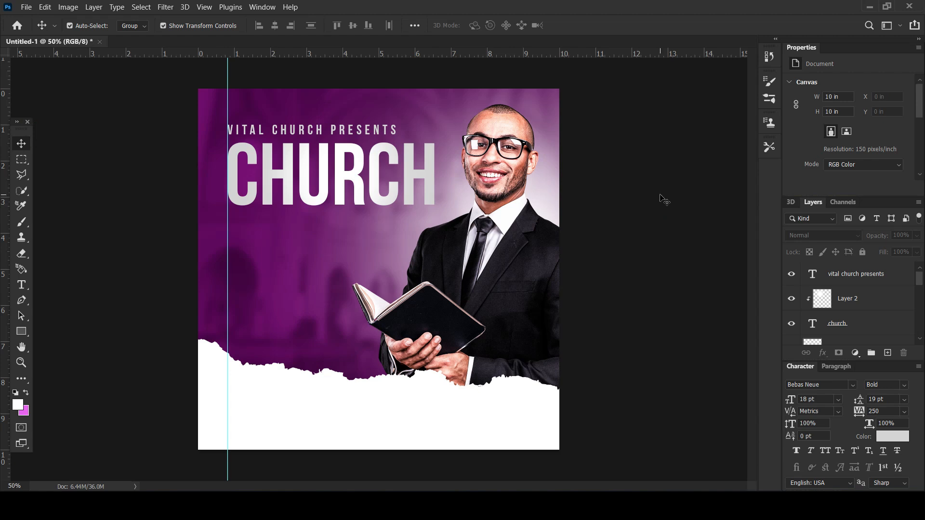
left_click(283, 127)
key("ctrl+t")
left_click_drag(397, 124, 363, 125)
key("Return")
left_click(643, 239)
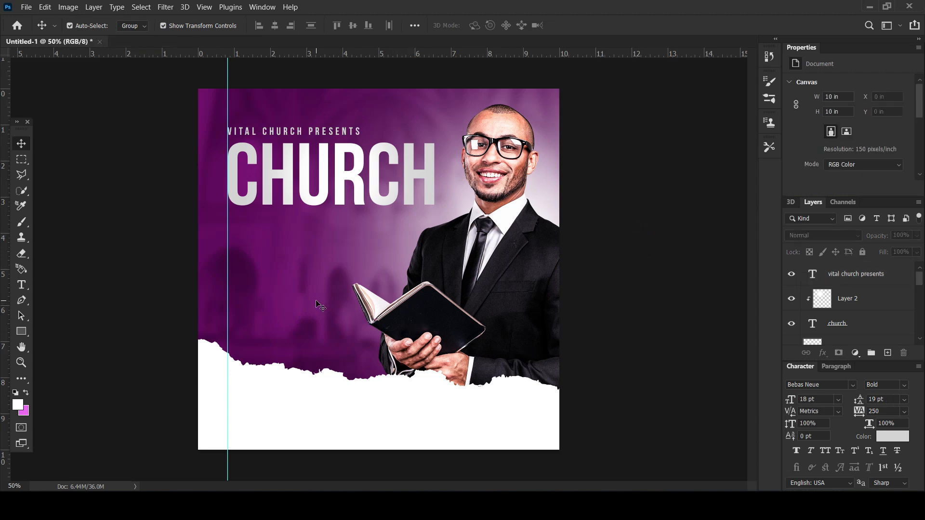
left_click(21, 285)
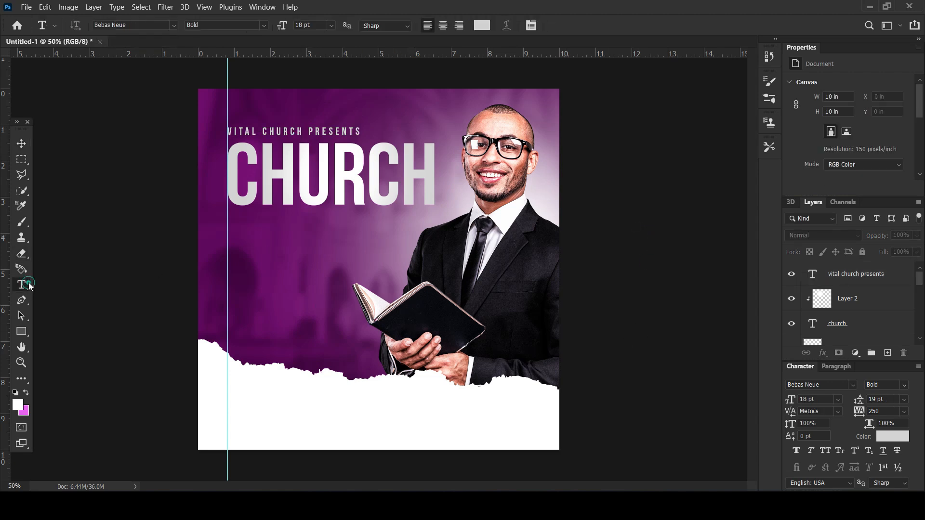
Type 'Conference' below CHURCH and enlarge it to about 38 pt.
left_click(256, 254)
type("C")
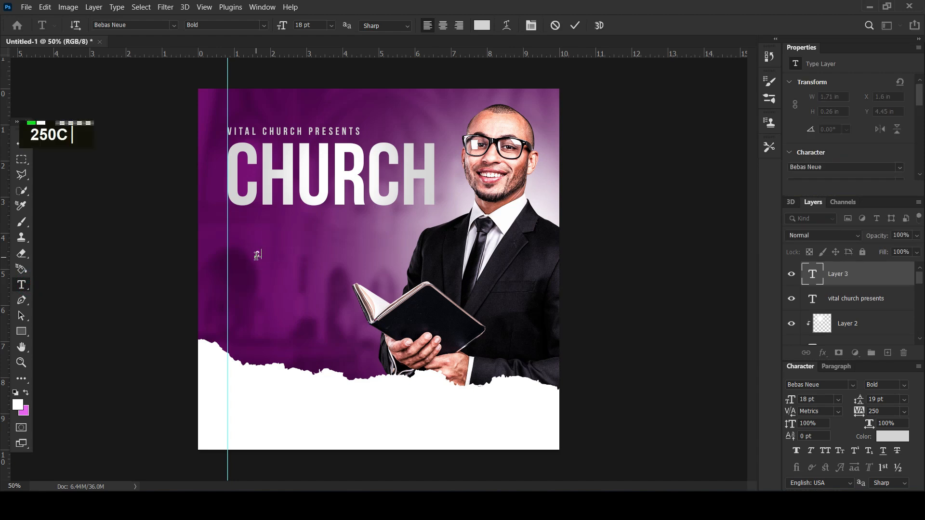
type("onference")
key("ctrl+a")
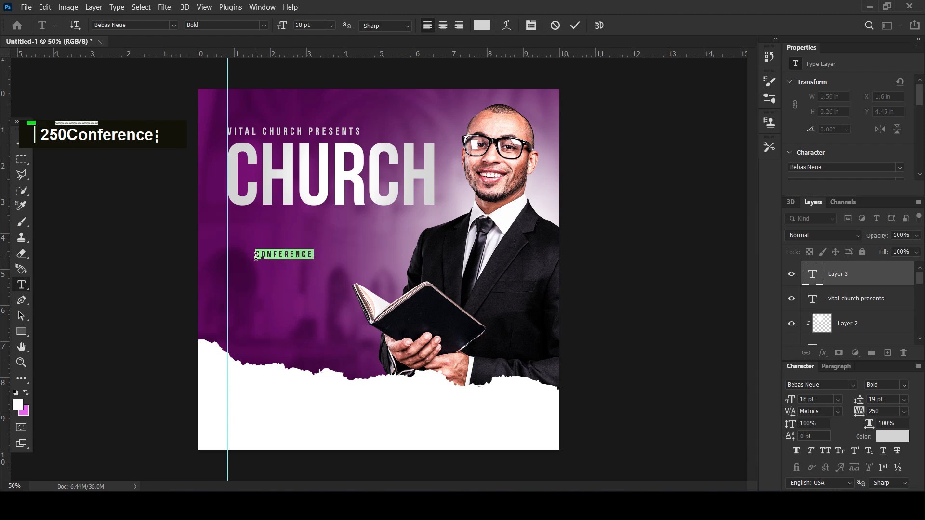
left_click(28, 143)
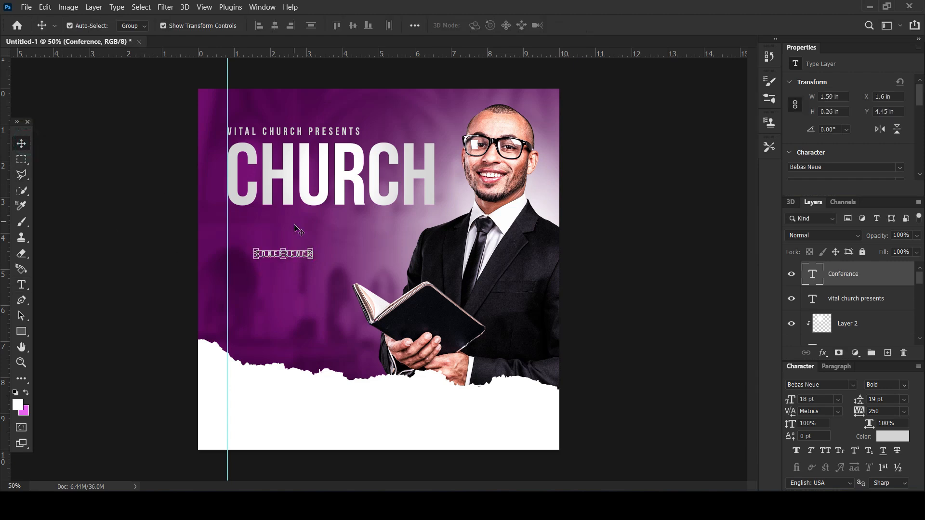
left_click_drag(313, 248, 381, 231)
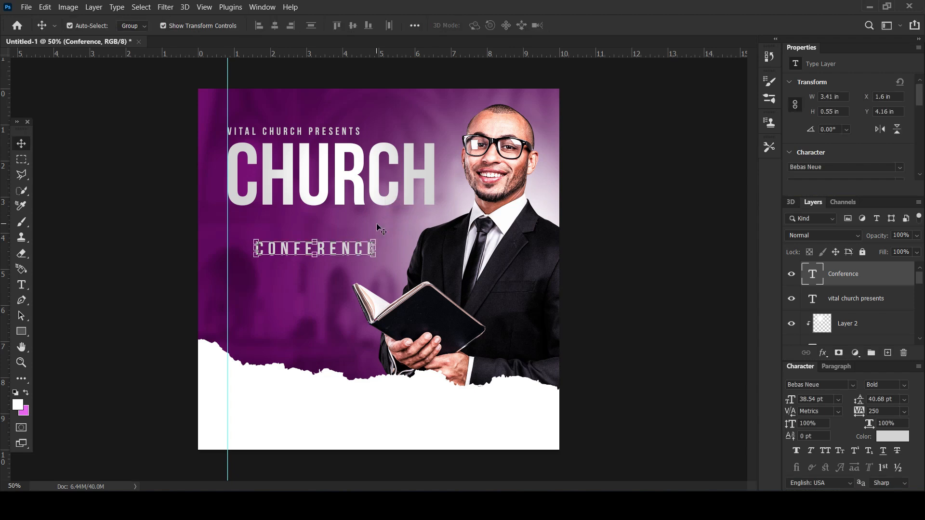
Set Conference to the Galliyani script font with 0 tracking and white colour.
left_click(849, 166)
left_click(899, 169)
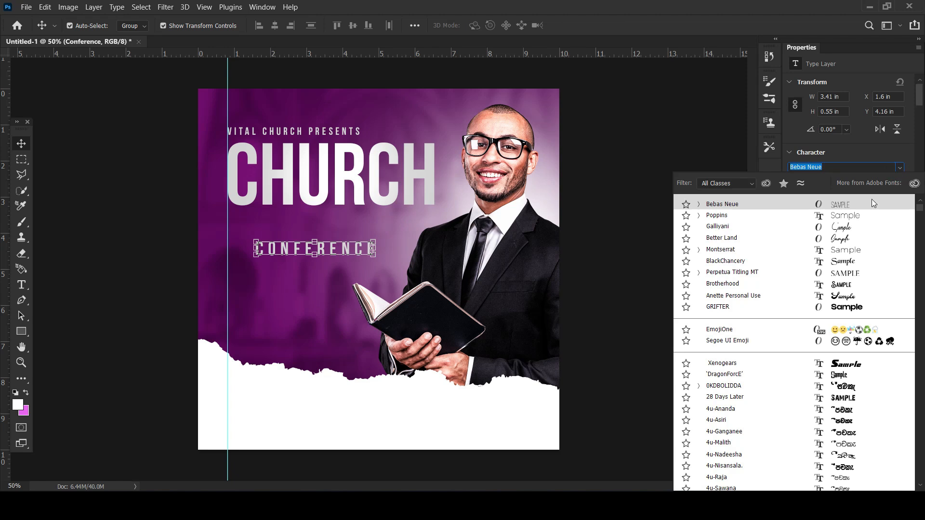
left_click(841, 229)
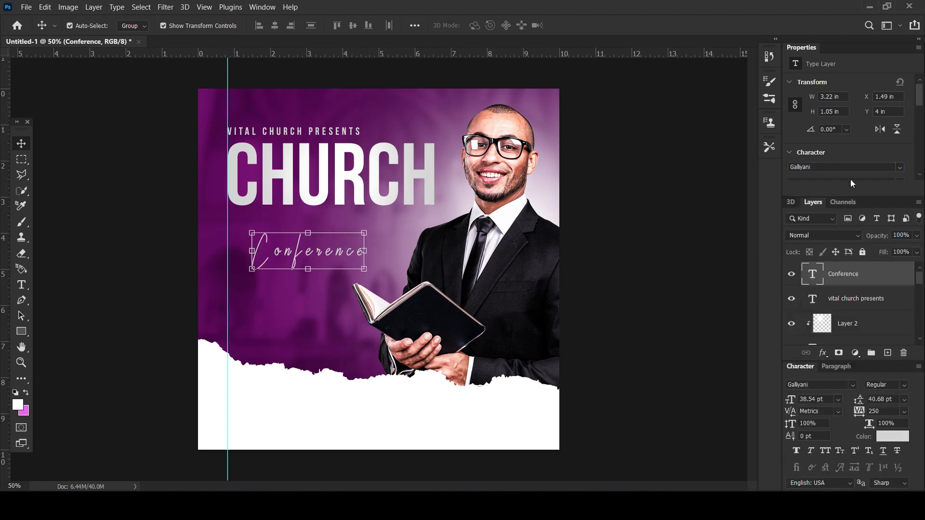
scroll(851, 182, "down", 3)
left_click(865, 147)
type("0")
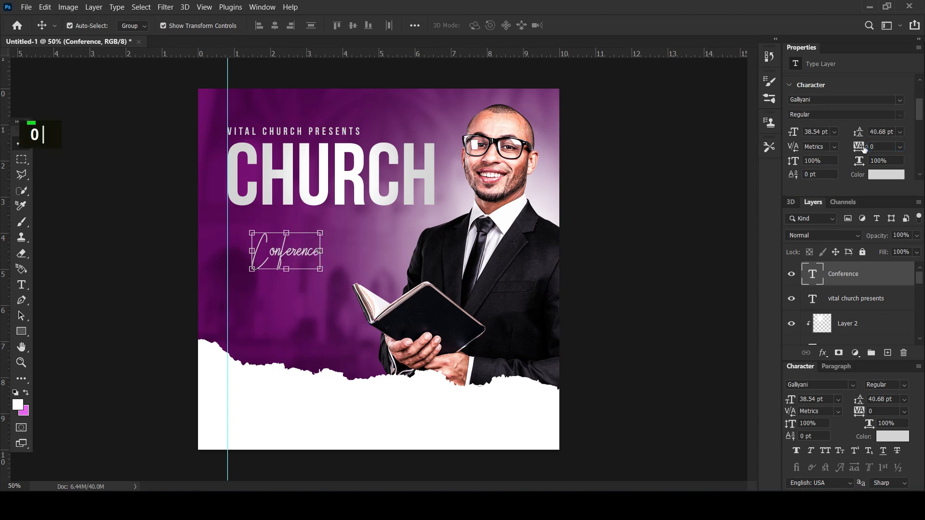
left_click(887, 174)
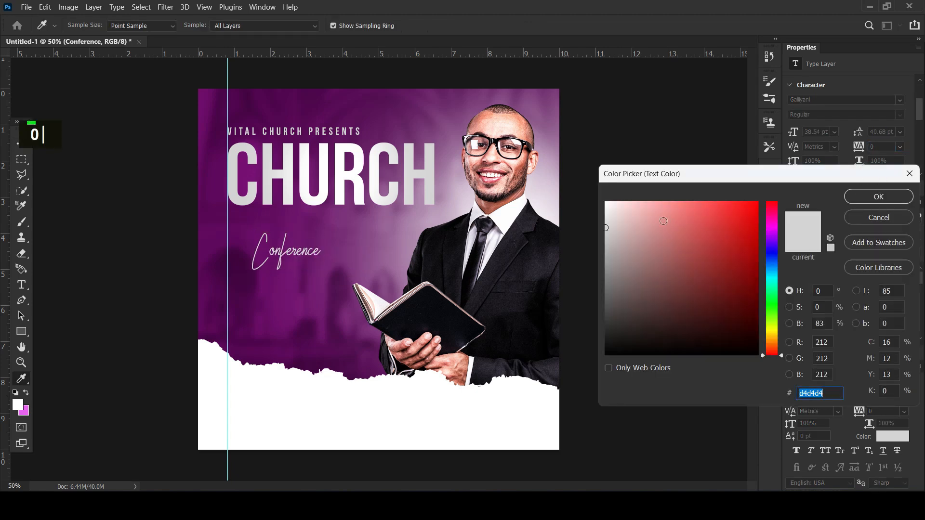
left_click_drag(664, 220, 604, 201)
left_click(879, 197)
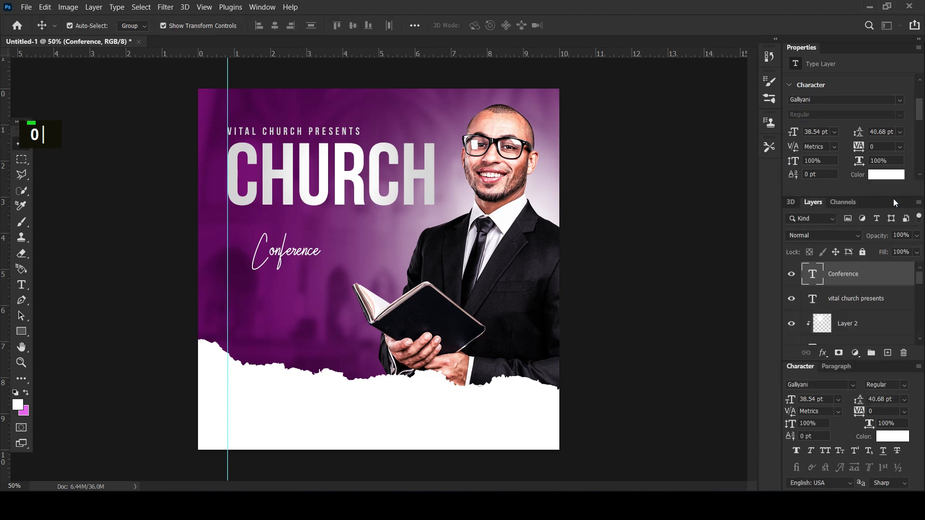
Scale Conference to about 209% and move it up to overlap CHURCH.
key("ctrl+t")
left_click_drag(320, 231, 396, 192)
left_click_drag(367, 234, 341, 223)
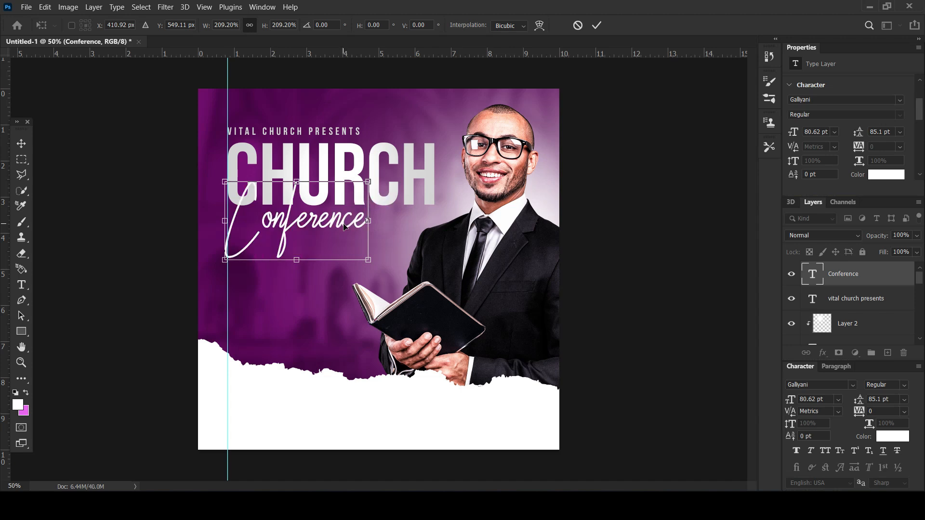
key("Return")
double_click(911, 279)
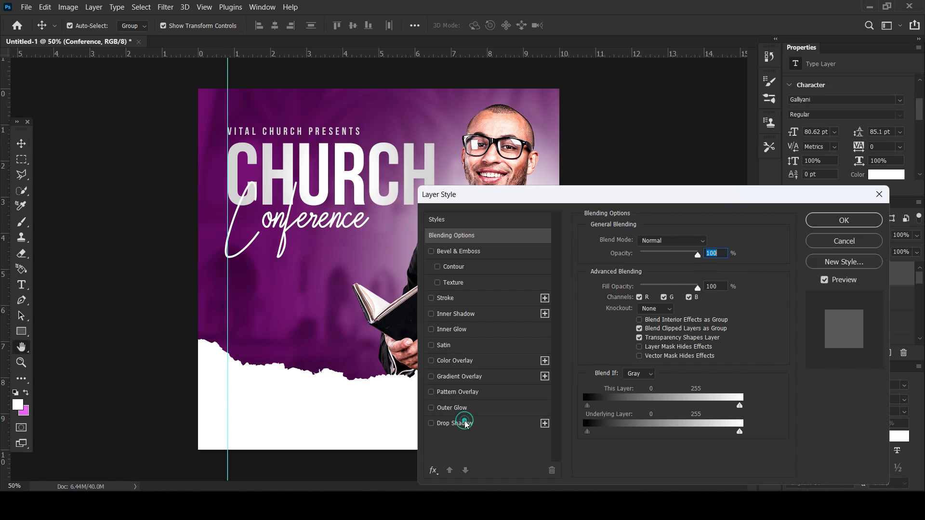
Give Conference a Multiply drop shadow: 24% opacity, 4 px distance, 0 spread, 2 px size.
left_click(465, 423)
left_click_drag(655, 260, 661, 258)
mouse_move(640, 309)
left_mouse_down()
mouse_move(632, 327)
mouse_move(635, 301)
left_mouse_up()
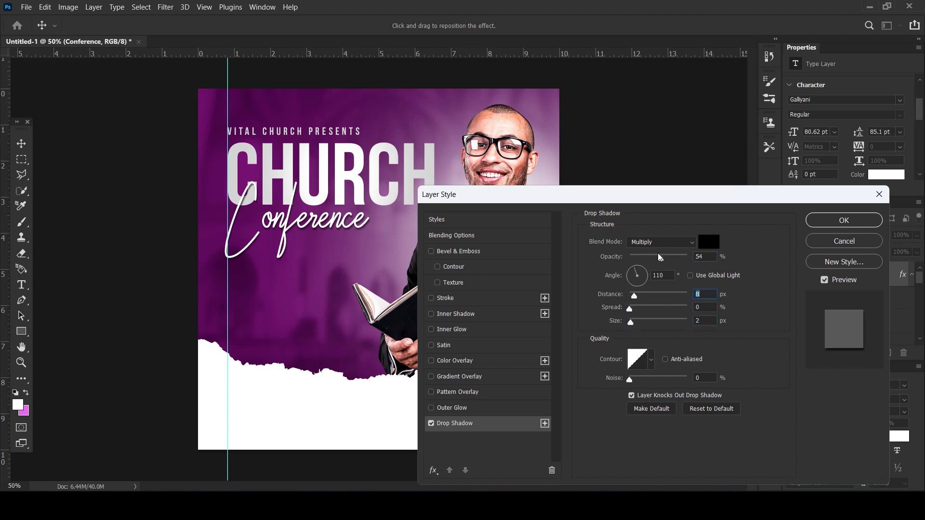
left_click_drag(651, 263, 644, 261)
left_click_drag(635, 296, 633, 297)
left_click(845, 219)
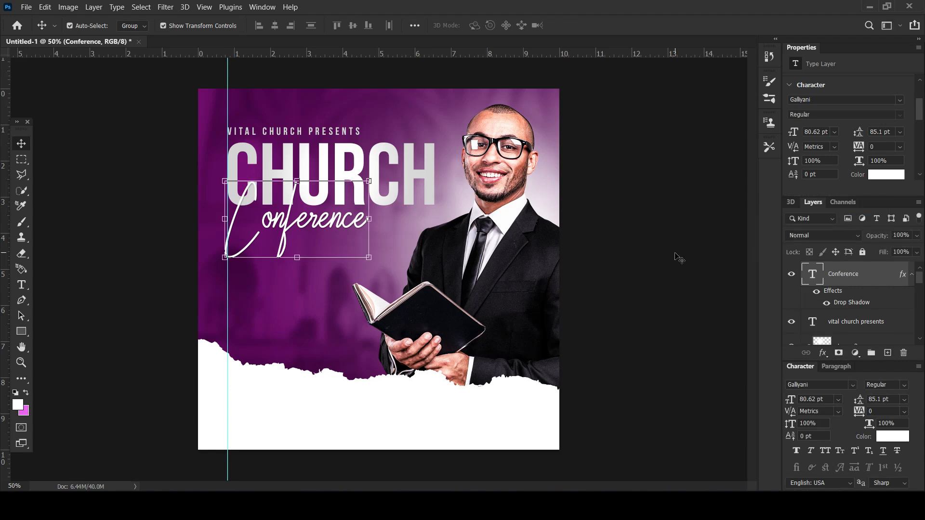
left_click(676, 253)
Type 'Hosted by' below Conference in Poppins SemiBold all caps and nudge it into place.
left_click(21, 285)
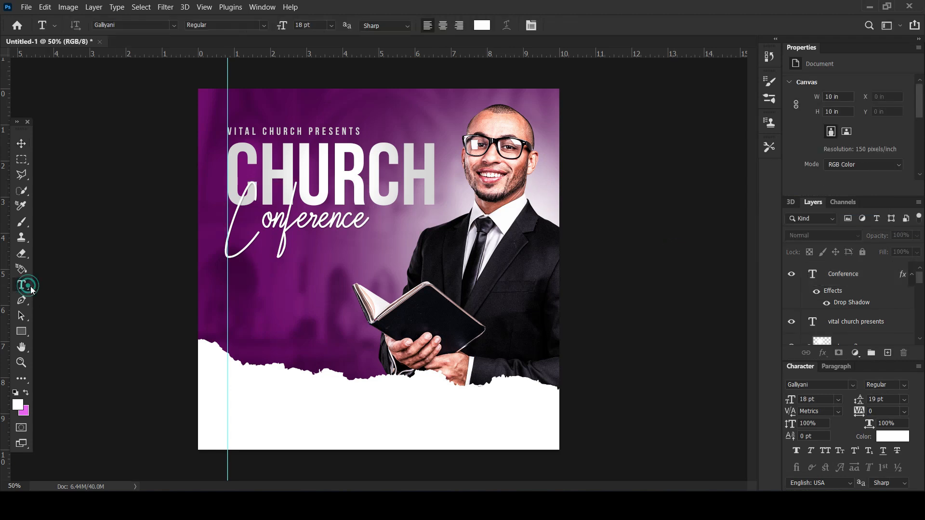
left_click(242, 284)
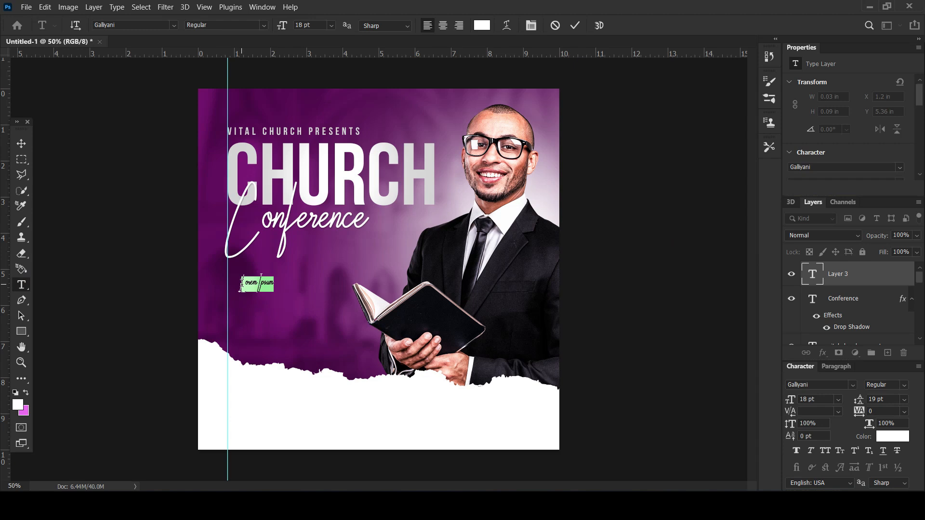
type("Hosted by")
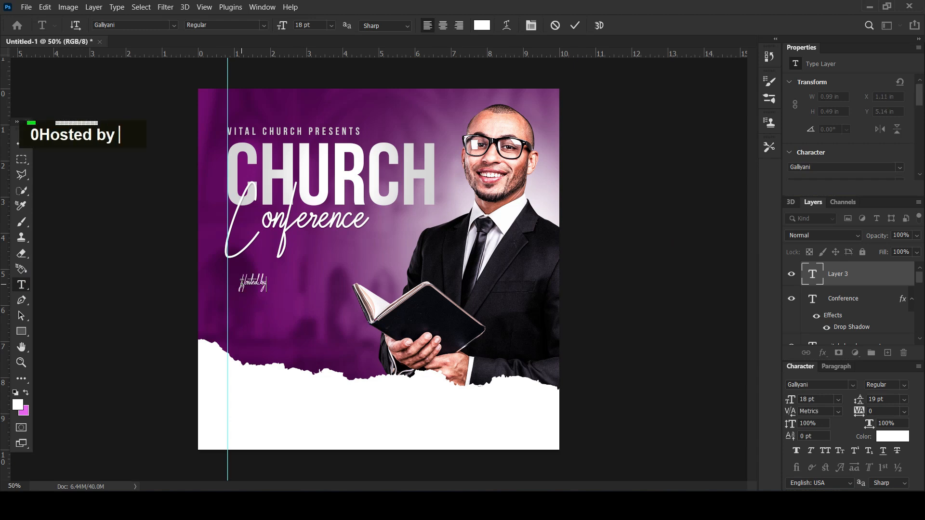
key("ctrl+a")
left_click(831, 167)
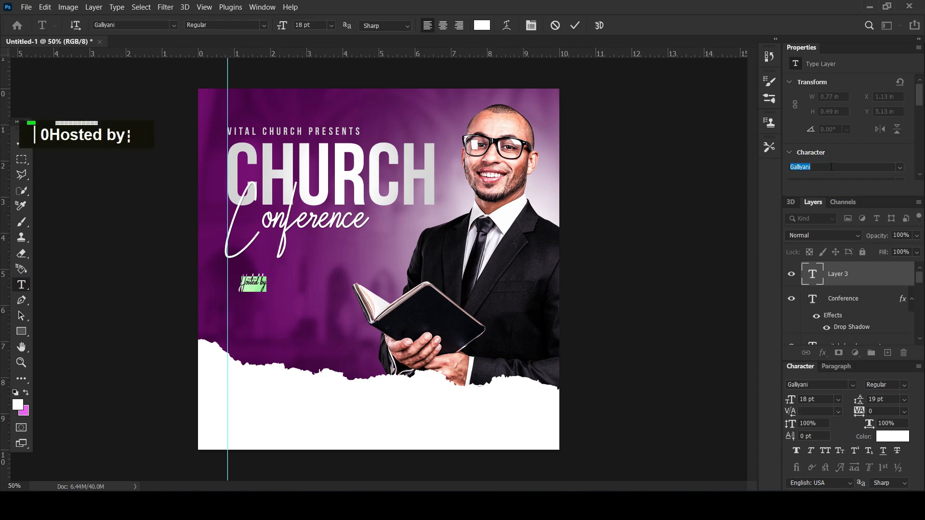
type("popp")
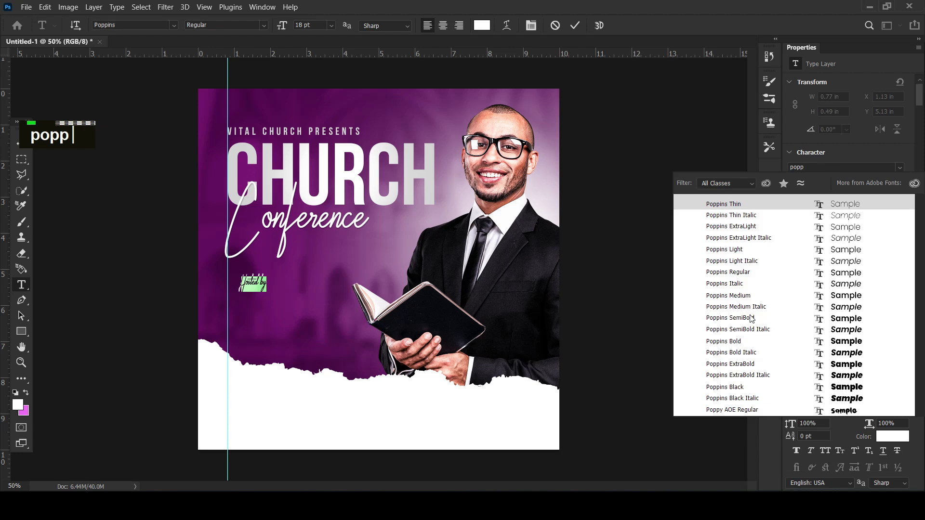
left_click(751, 319)
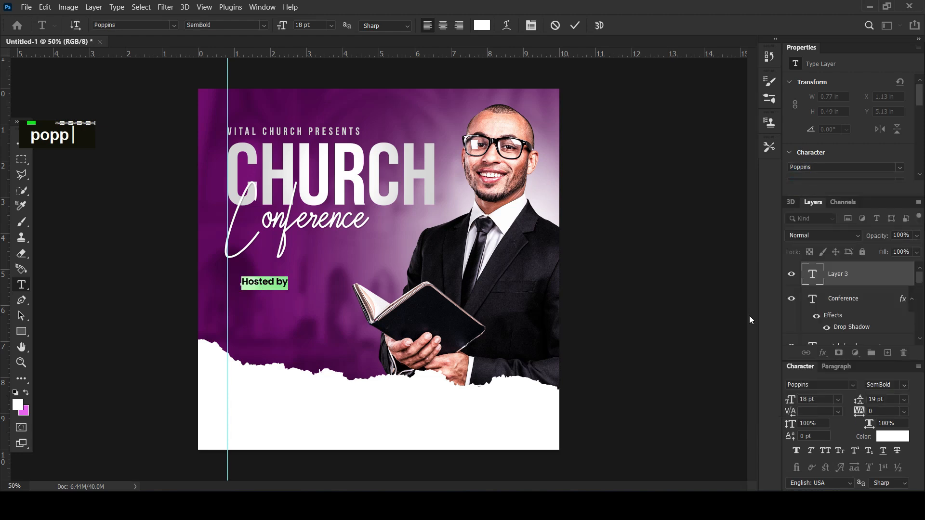
scroll(834, 141, "down", 5)
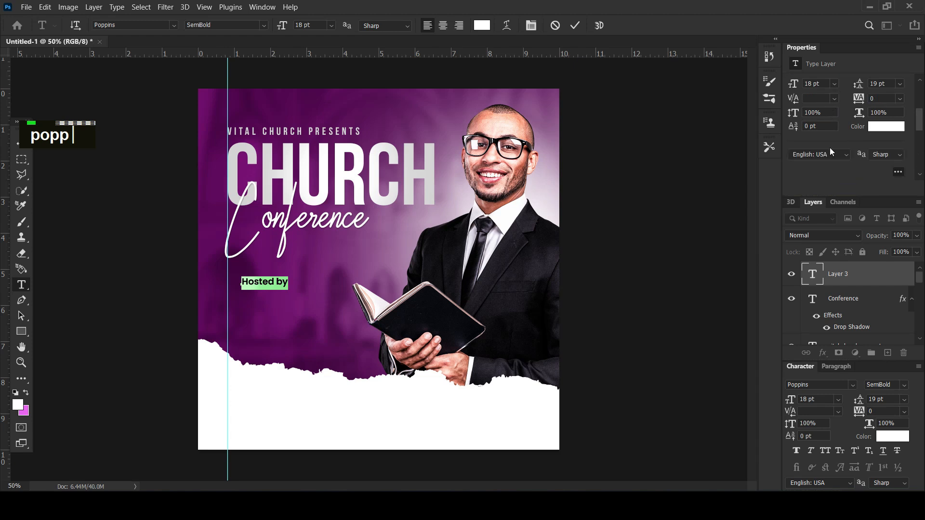
scroll(821, 160, "down", 3)
left_click(794, 129)
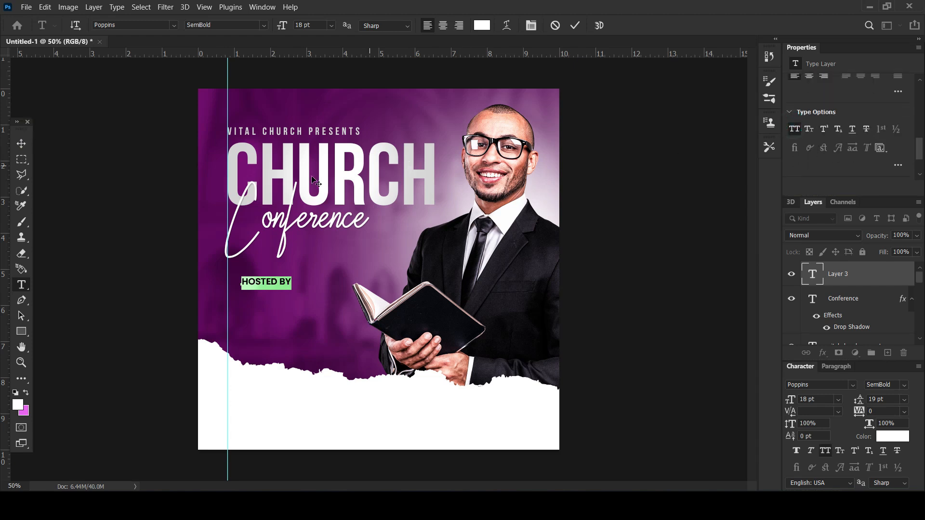
left_click(21, 143)
mouse_move(231, 293)
left_mouse_down()
mouse_move(216, 285)
mouse_move(244, 280)
left_mouse_up()
Duplicate HOSTED BY below itself, retype it as the pastor's name and enlarge it.
left_click(169, 279)
key("t")
triple_click(247, 287)
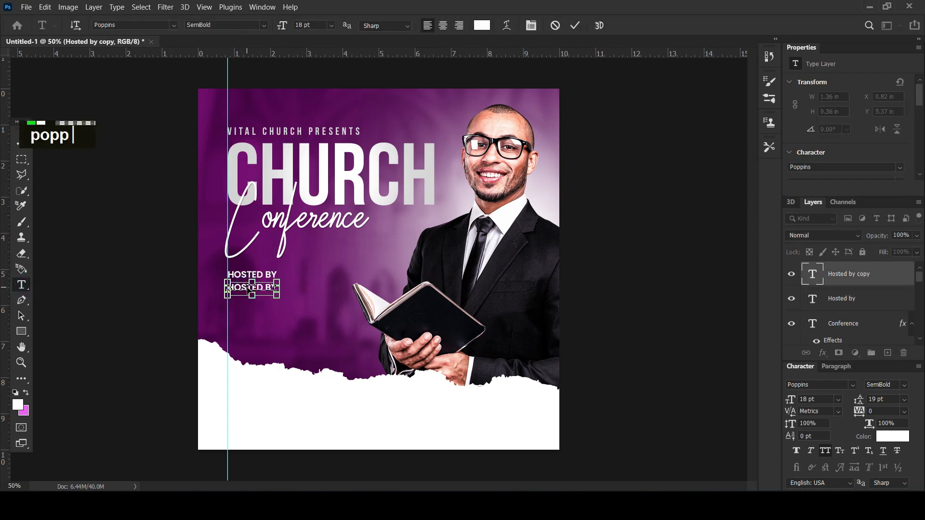
type("pastor")
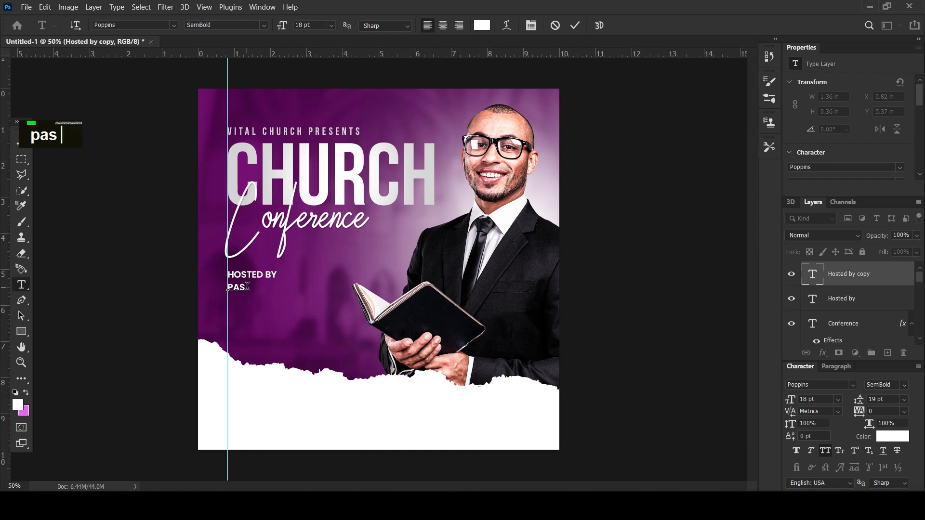
type(" jeramy")
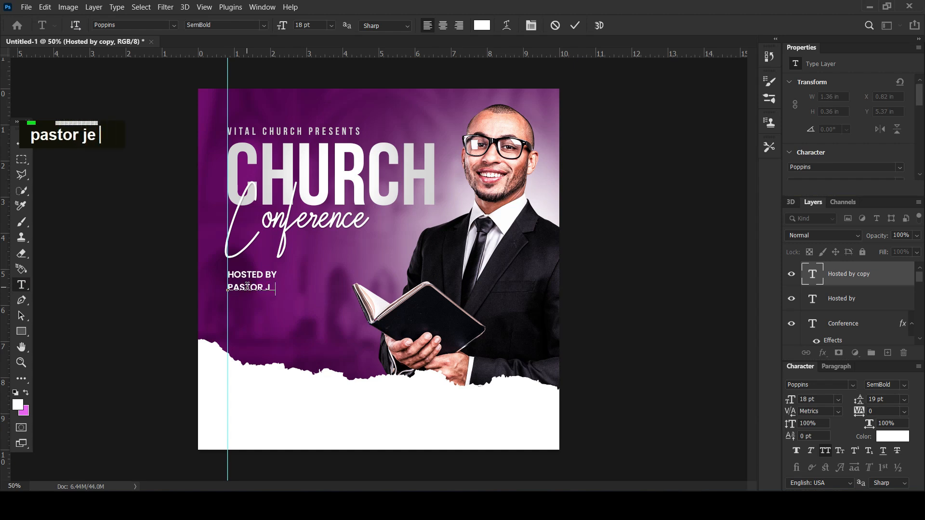
key("ctrl+Return")
key("ctrl+t")
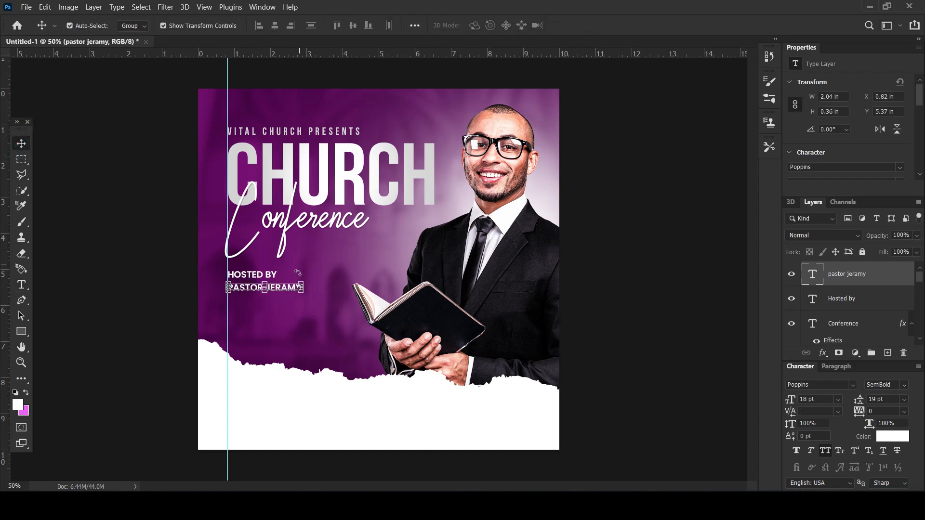
left_click_drag(301, 292, 356, 310)
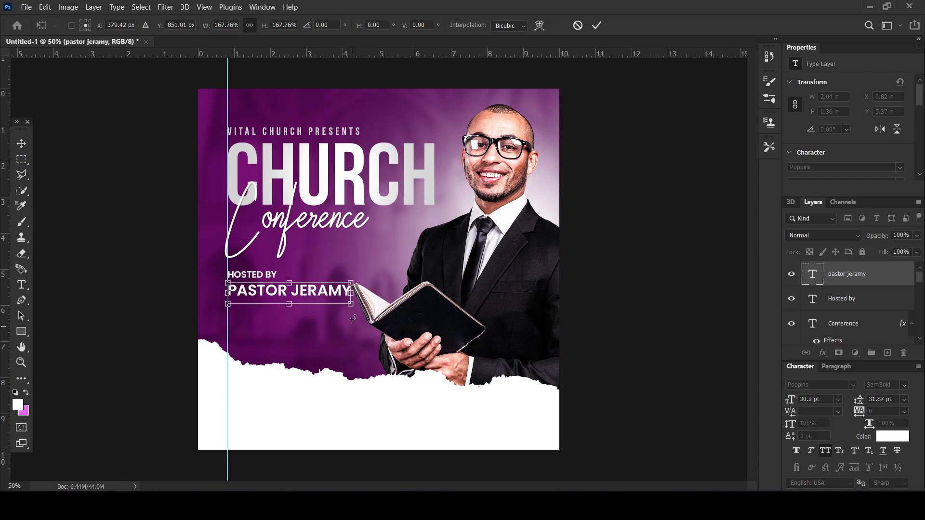
key("Return")
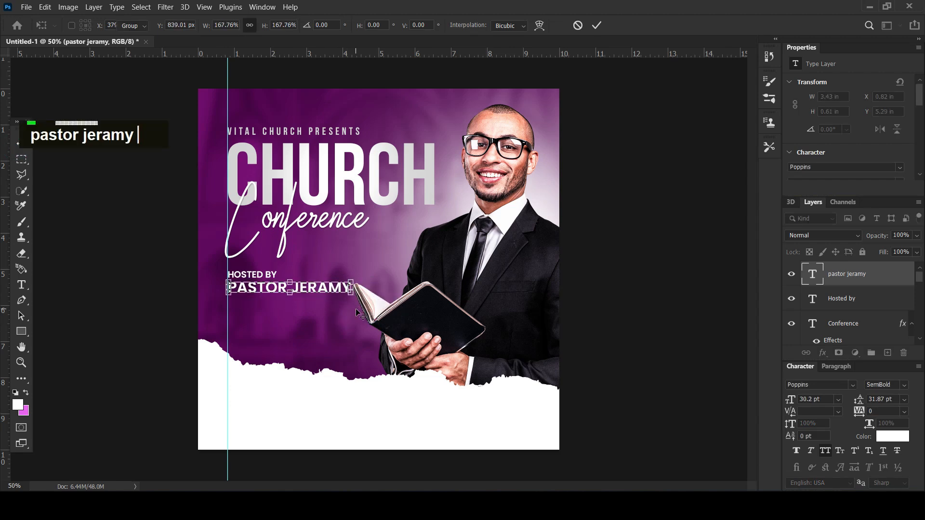
Move both text lines up slightly and draw a rectangle below the pastor's name.
left_click(699, 304)
left_click(260, 278)
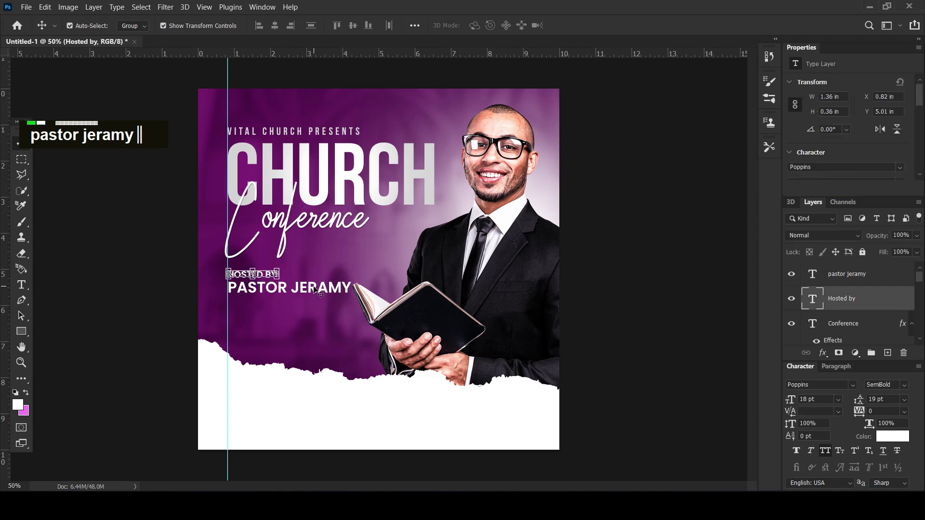
left_click(314, 291, "shift")
left_click_drag(314, 291, 313, 288)
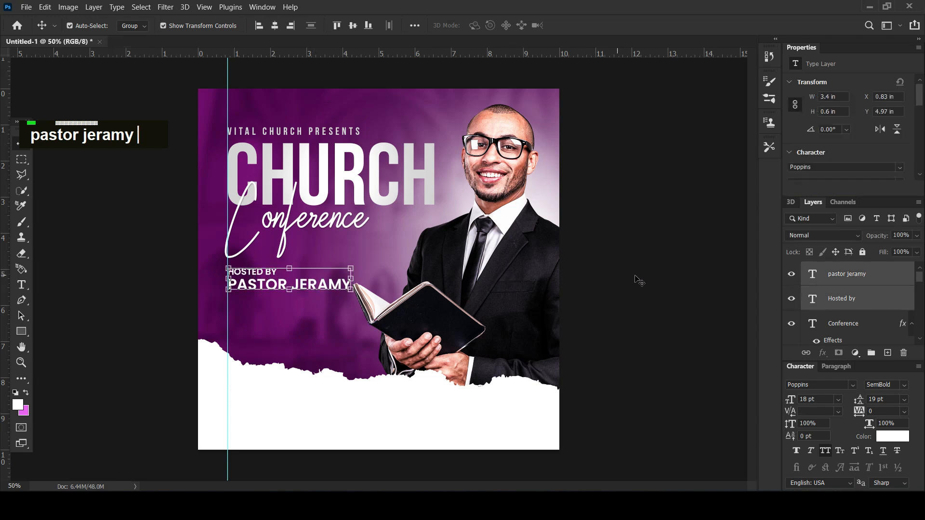
left_click(658, 281)
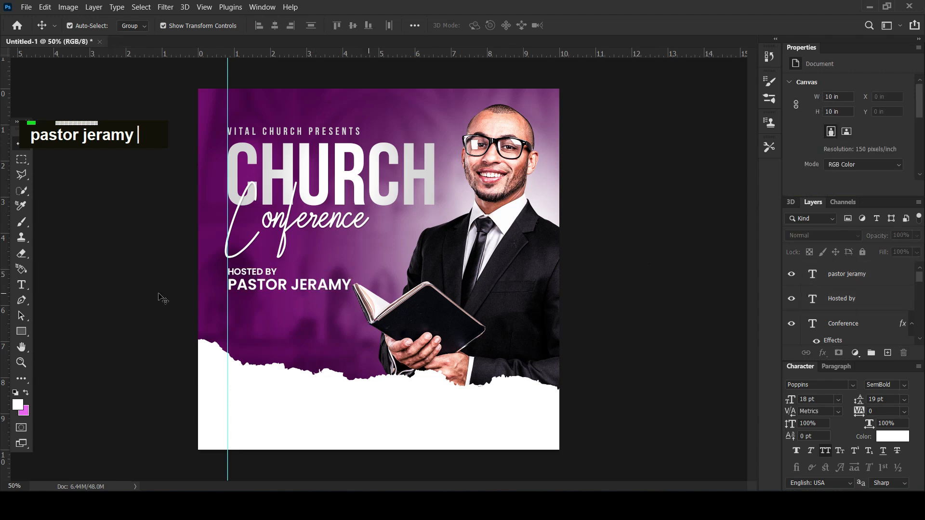
left_click(23, 332)
left_click_drag(228, 309, 326, 347)
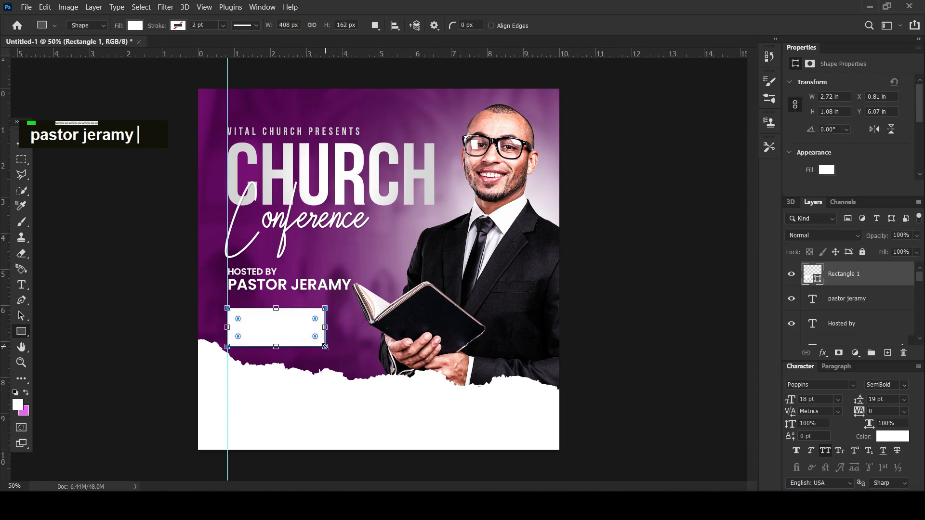
Fill the rectangle with dark purple #4b1550.
left_click(826, 170)
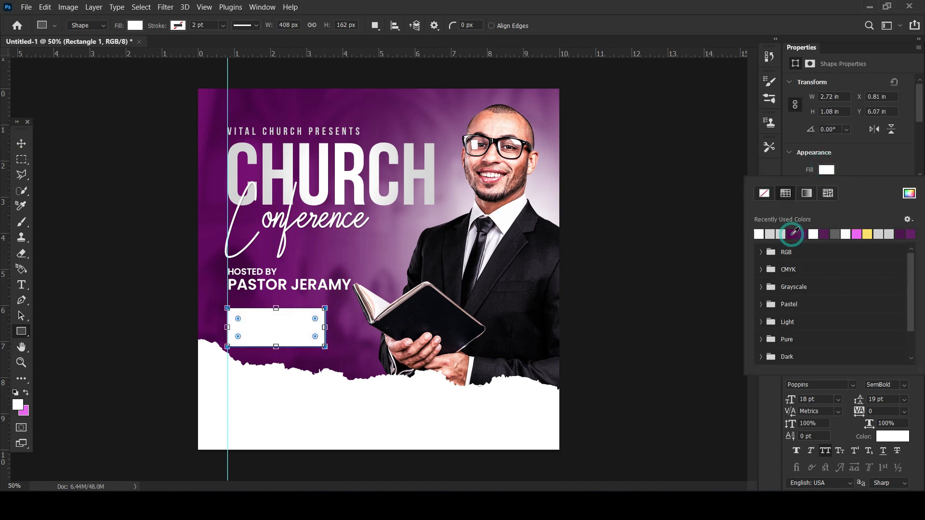
left_click(792, 233)
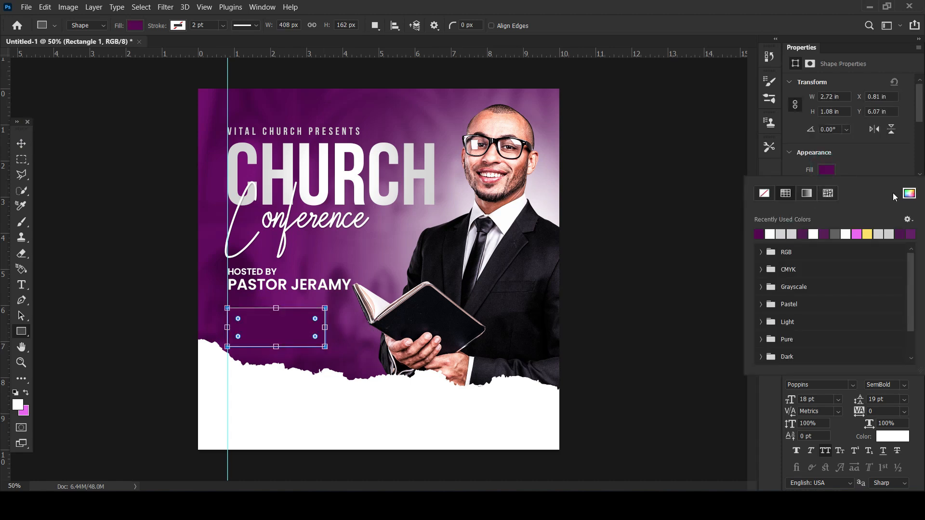
left_click(905, 233)
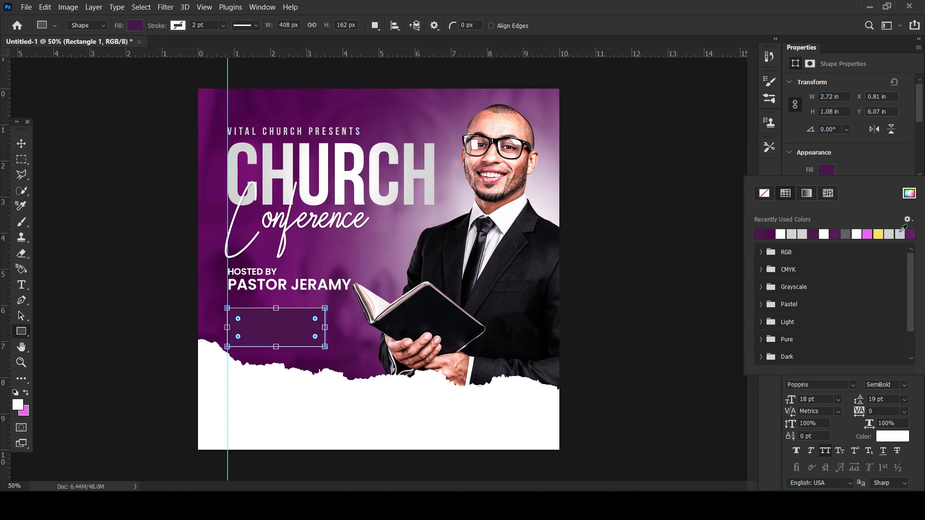
left_click(909, 193)
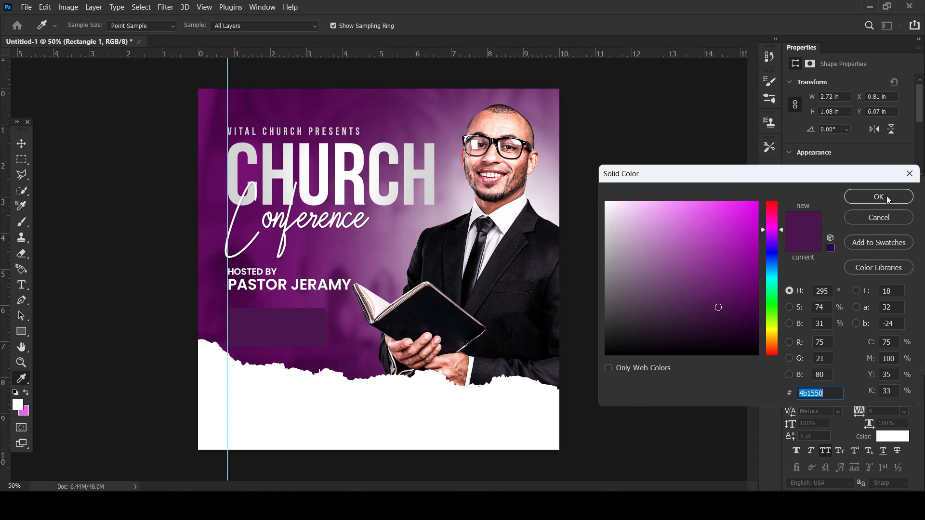
left_click(888, 197)
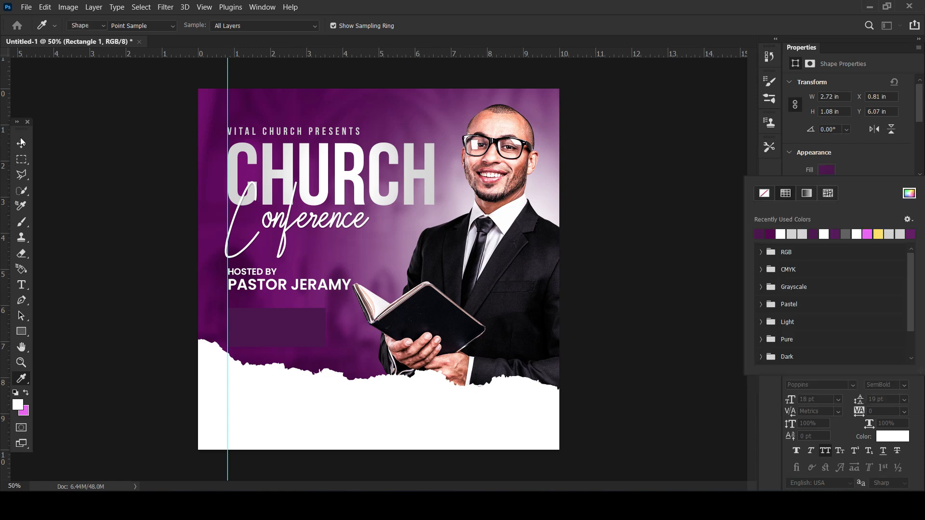
Deselect the box, then open and close the Conference text for editing.
left_click(20, 145)
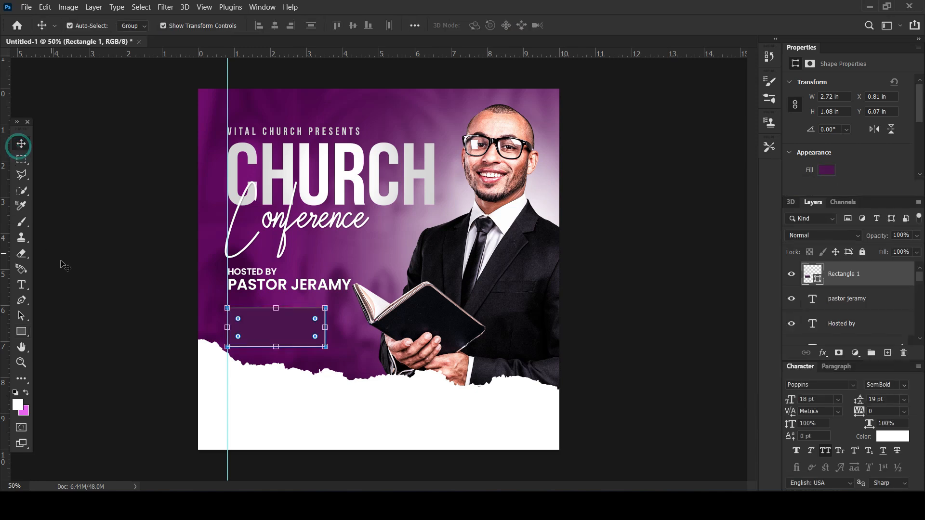
left_click(106, 277)
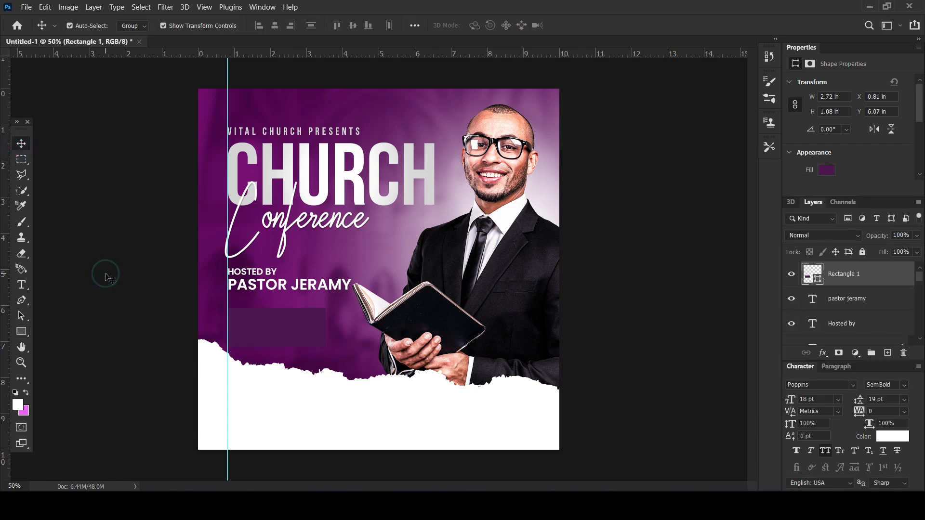
left_click(21, 284)
left_click(344, 256)
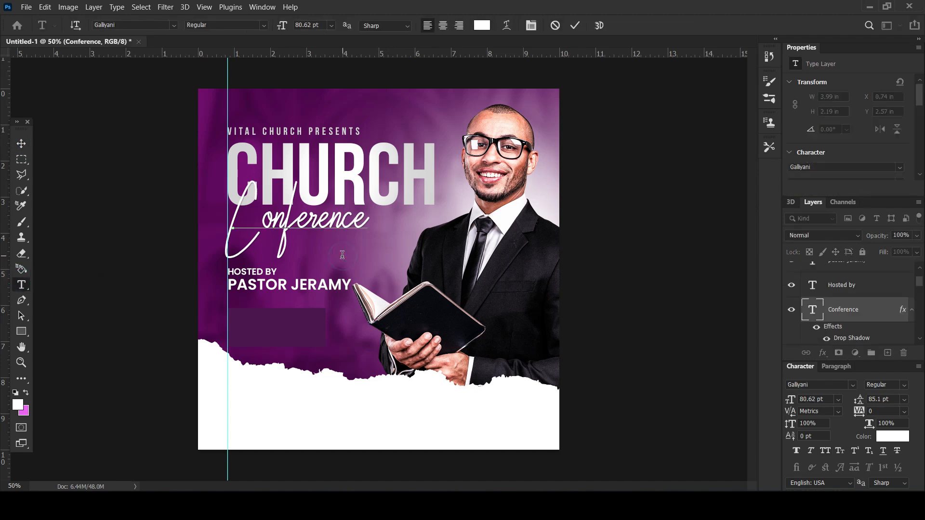
left_click(25, 145)
Type the pastor's name and 'june 28th' inside the purple box and raise its layer.
key("t")
left_click(278, 334)
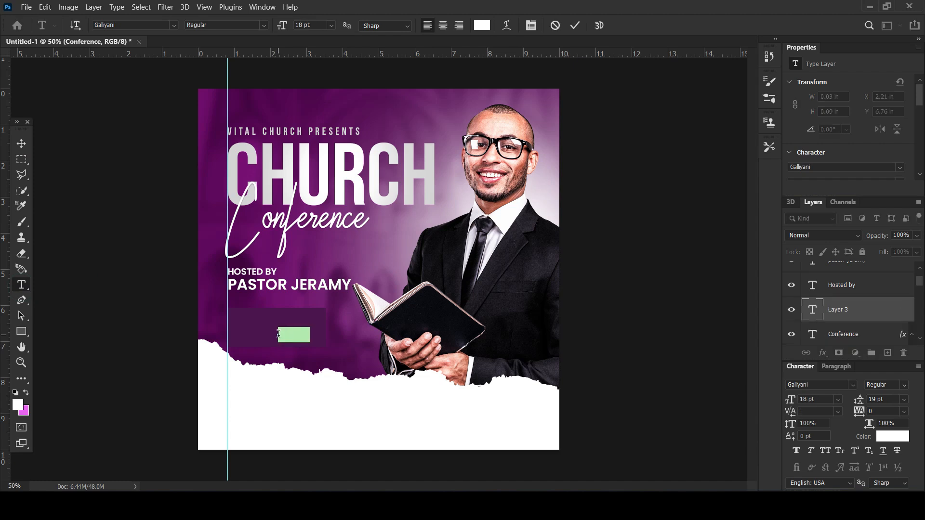
type("pastor jeramy june ")
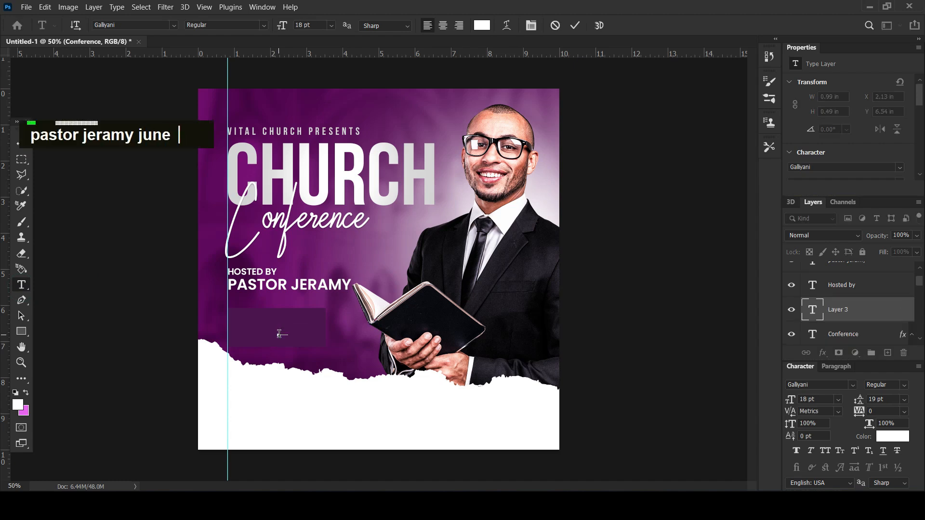
type("28th")
key("ctrl+a")
left_click_drag(829, 303, 834, 264)
Set the date text to Bebas Neue Bold and make the TH superscript.
left_click(869, 168)
type("bebas")
key("Return")
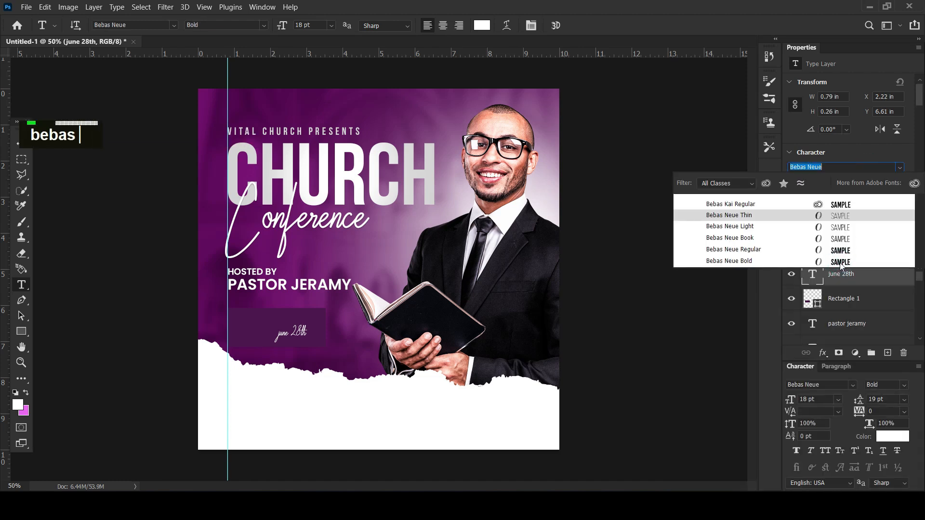
left_click(841, 263)
left_click_drag(300, 332, 308, 332)
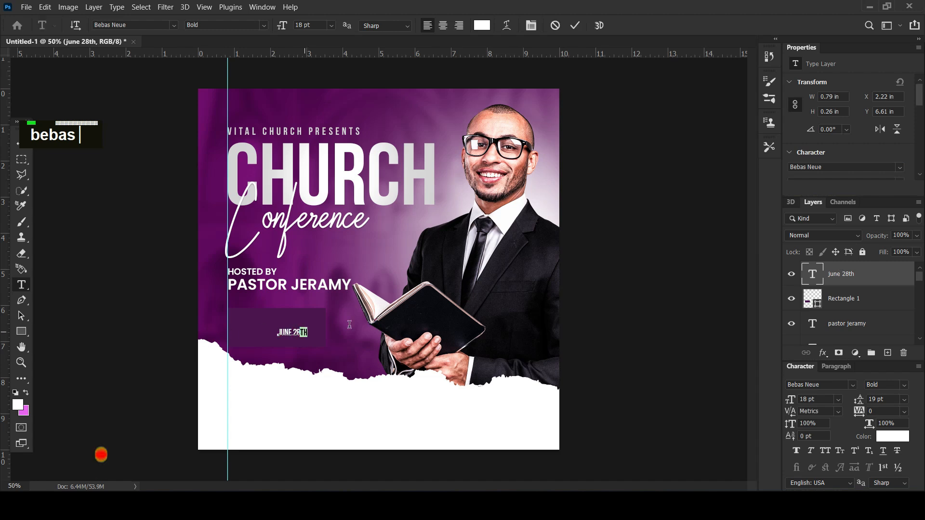
scroll(872, 163, "down", 5)
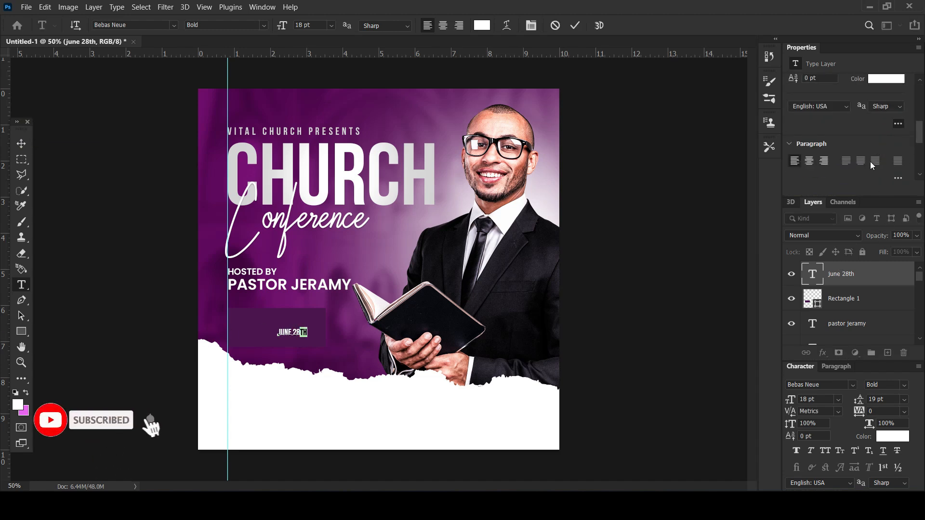
left_click(825, 130)
left_click(21, 145)
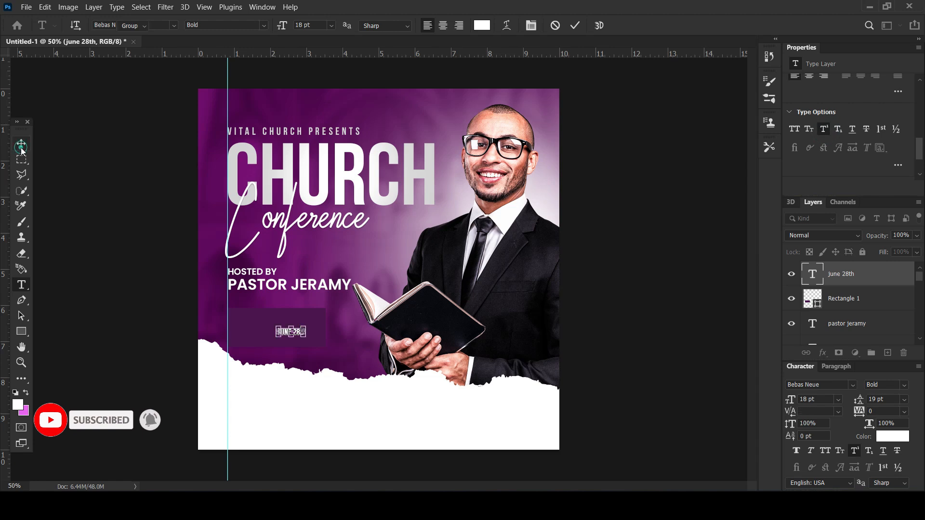
Scale JUNE 28TH to about 61 pt and nudge it to fill the purple box.
key("ctrl+t")
left_click_drag(274, 327, 229, 309)
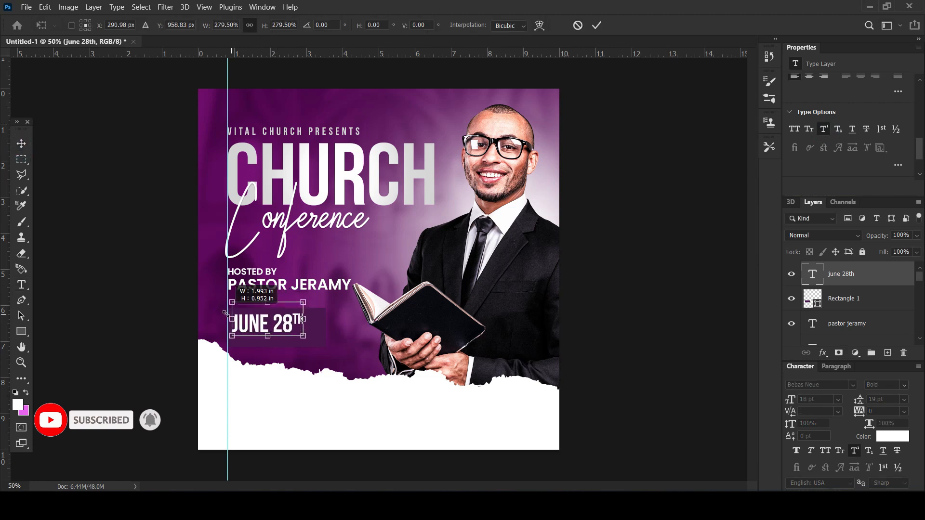
left_click_drag(307, 336, 318, 343)
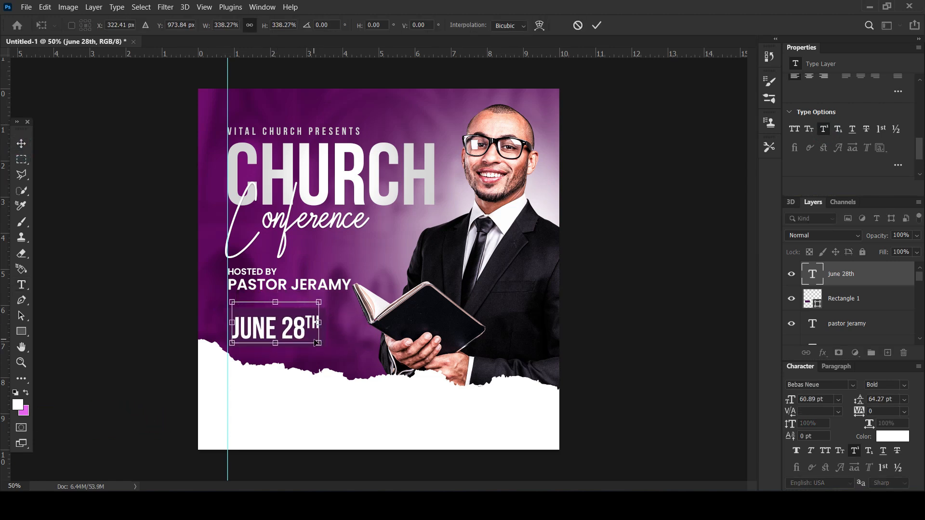
key("shift+Right")
key("Left")
key("Left")
key("Left")
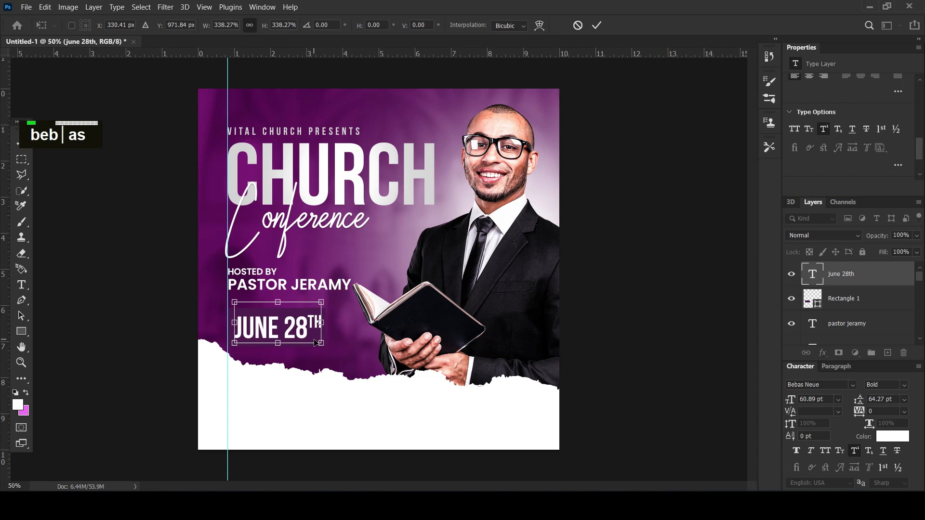
key("Return")
key("Down")
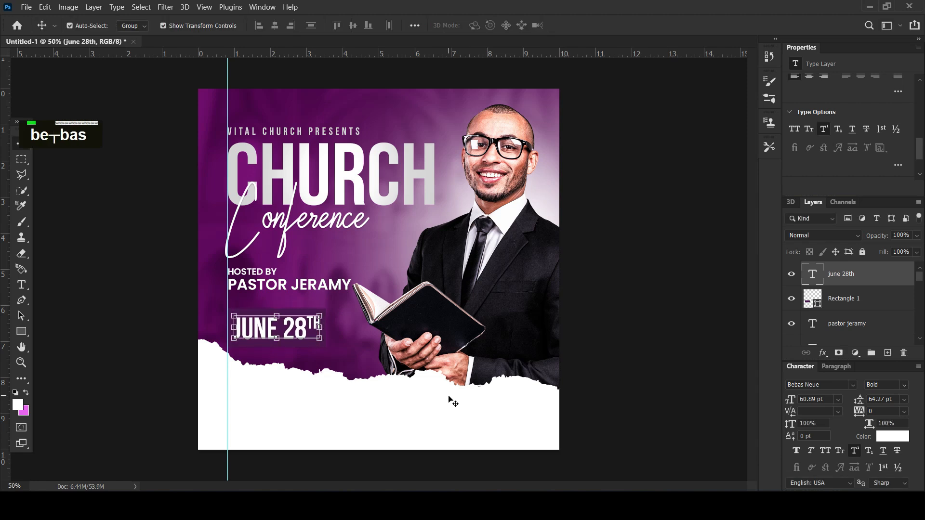
left_click(711, 322)
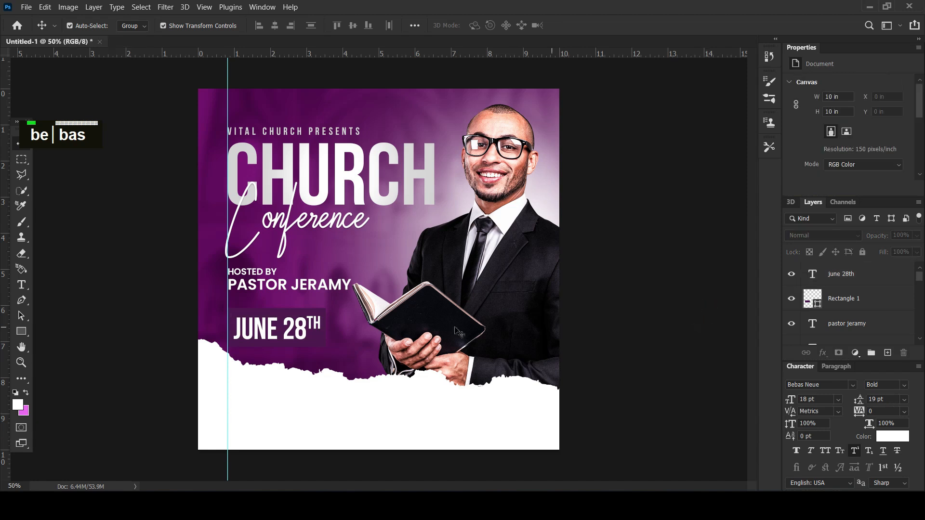
Paint a large soft pink glow above the torn edge and along the left edge on a new layer.
left_click(355, 361)
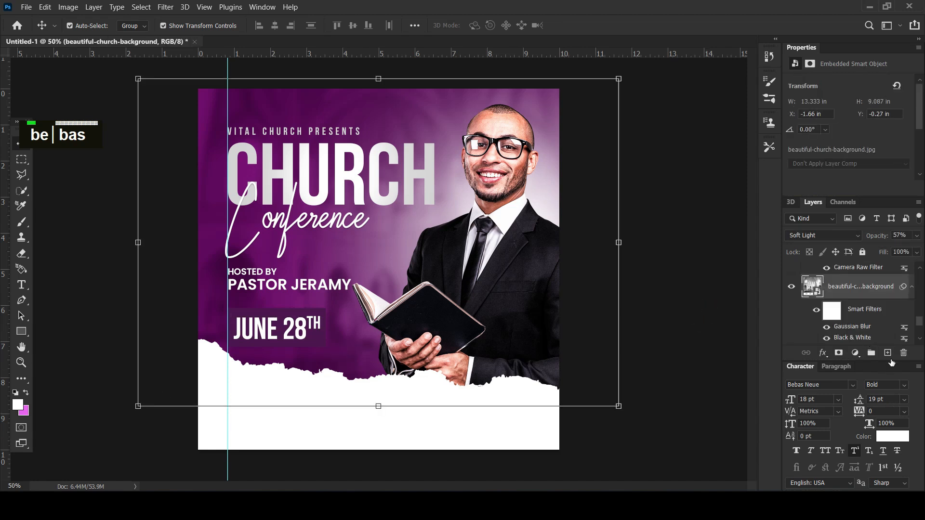
left_click(887, 352)
left_click(27, 393)
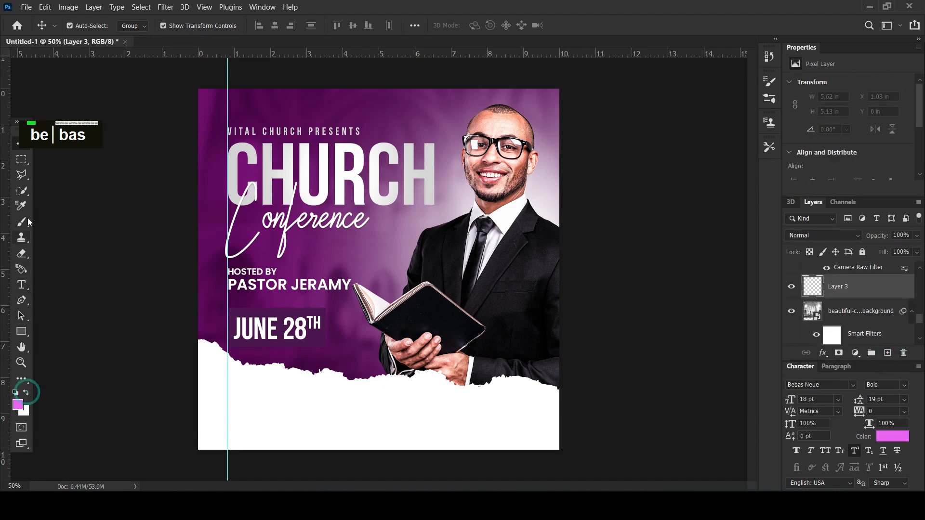
left_click(21, 221)
key("bracketright")
key("bracketright")
key("bracketright")
key("bracketright")
mouse_move(215, 357)
left_mouse_down()
mouse_move(328, 431)
mouse_move(456, 432)
left_mouse_up()
left_click_drag(98, 307, 154, 272)
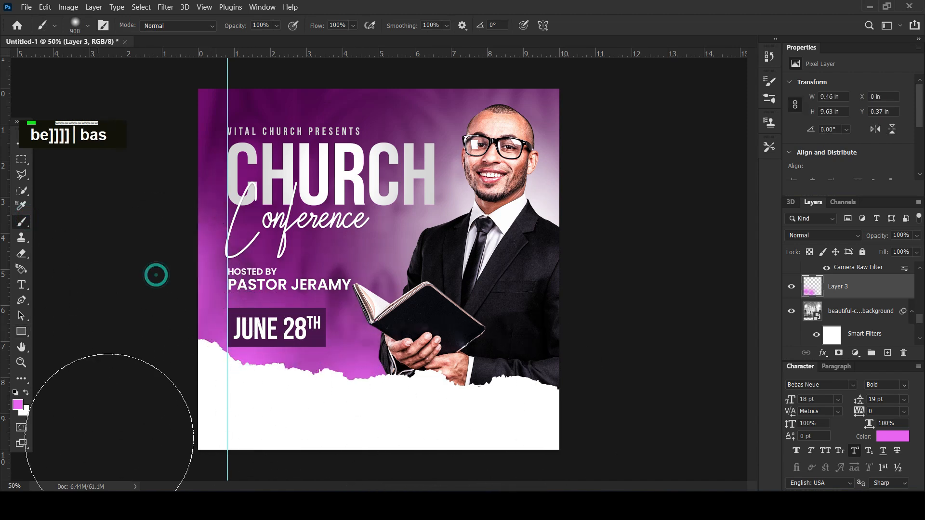
Lower the pink glow layer's opacity to 63%.
left_click(18, 145)
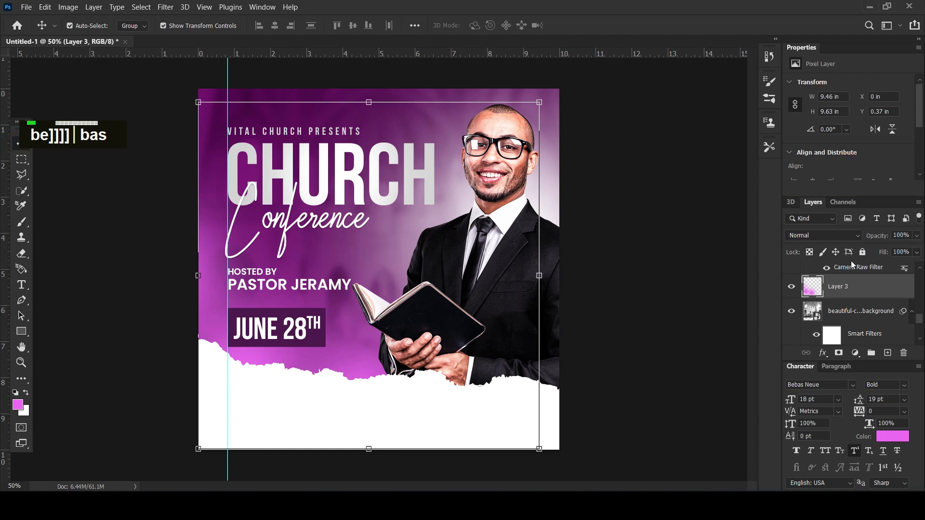
left_click_drag(882, 234, 874, 236)
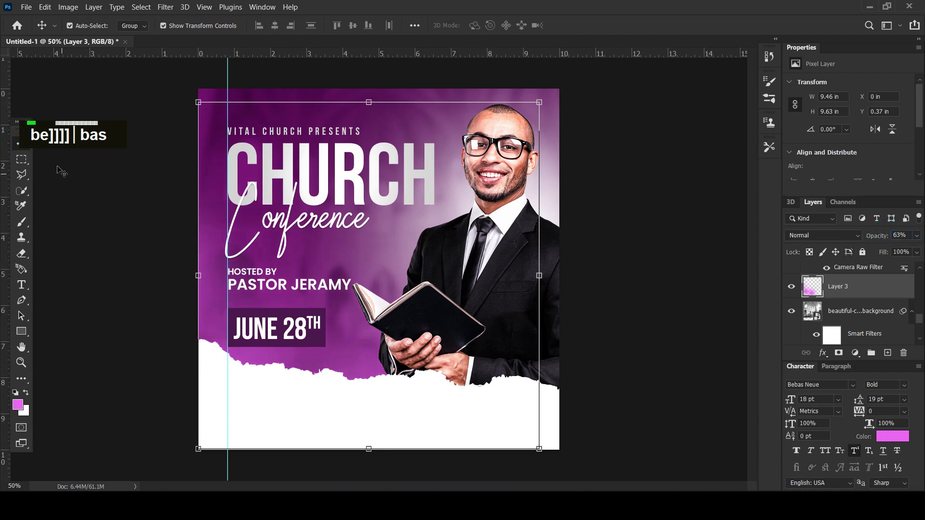
left_click(82, 198)
left_click(625, 254)
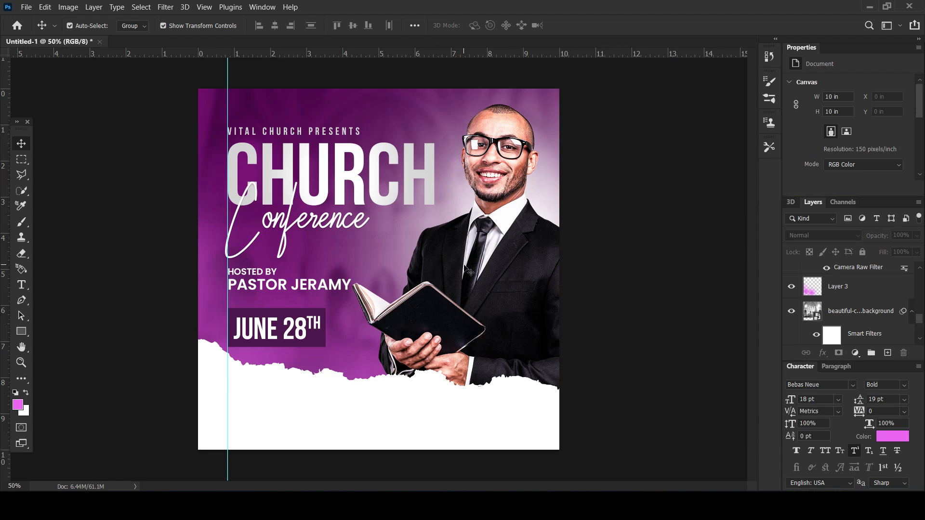
left_click(689, 295)
scroll(353, 372, "up", 1)
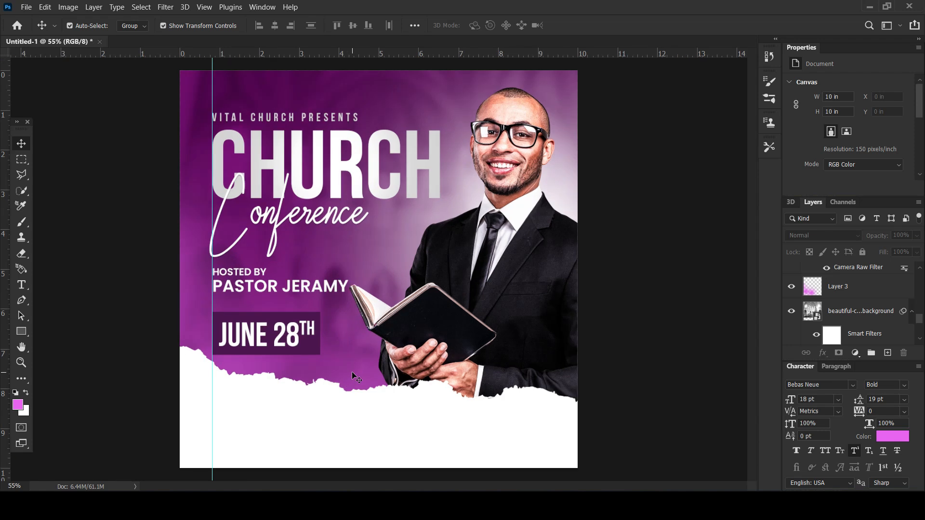
Add a 'join us on' text line in dark grey #585656 to the white footer strip.
left_click(243, 272)
left_click(21, 285)
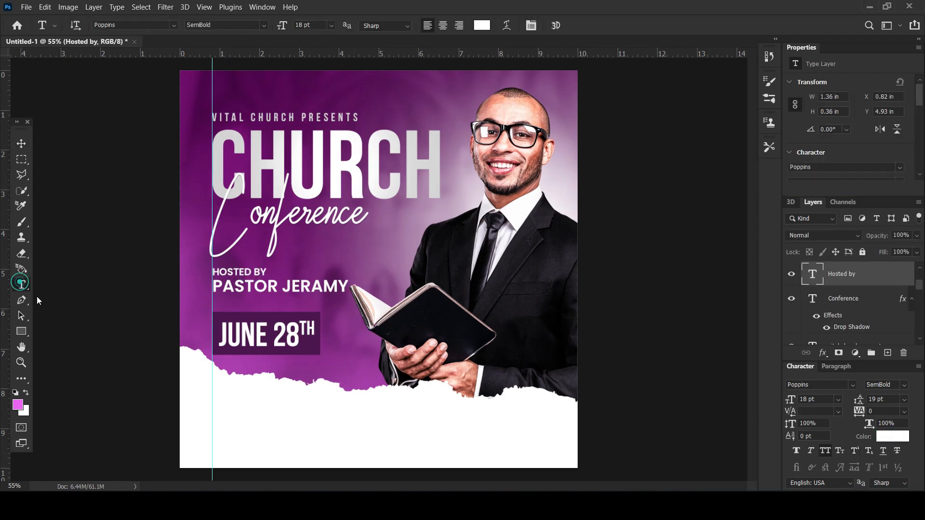
left_click(219, 409)
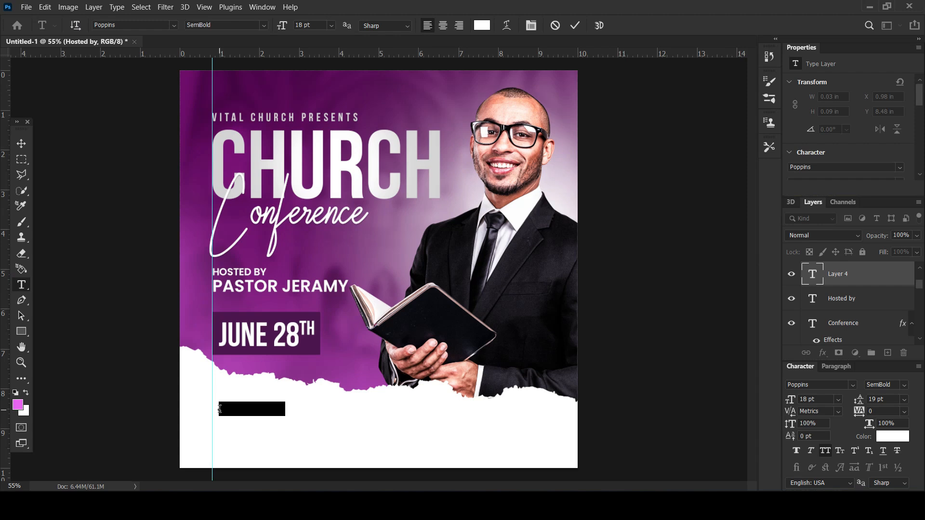
scroll(872, 164, "down", 3)
left_click(885, 118)
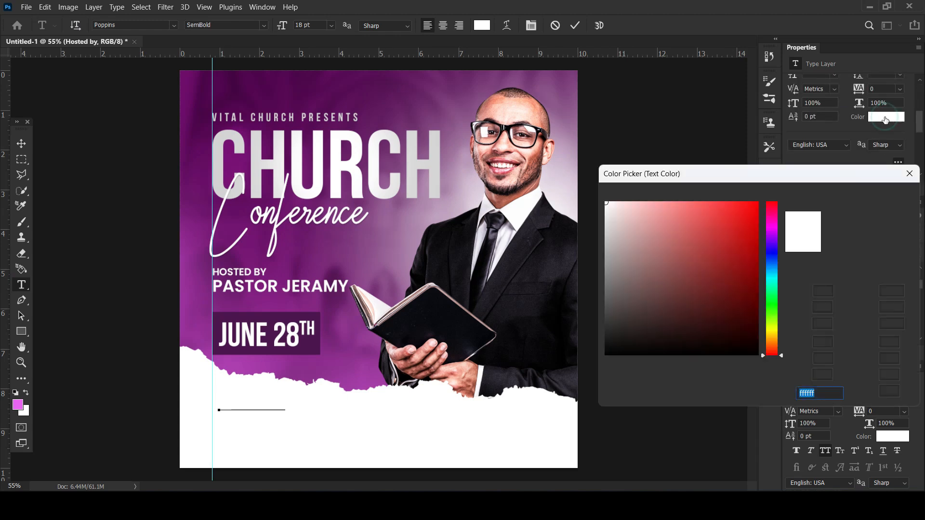
left_click_drag(633, 303, 608, 302)
left_click(903, 199)
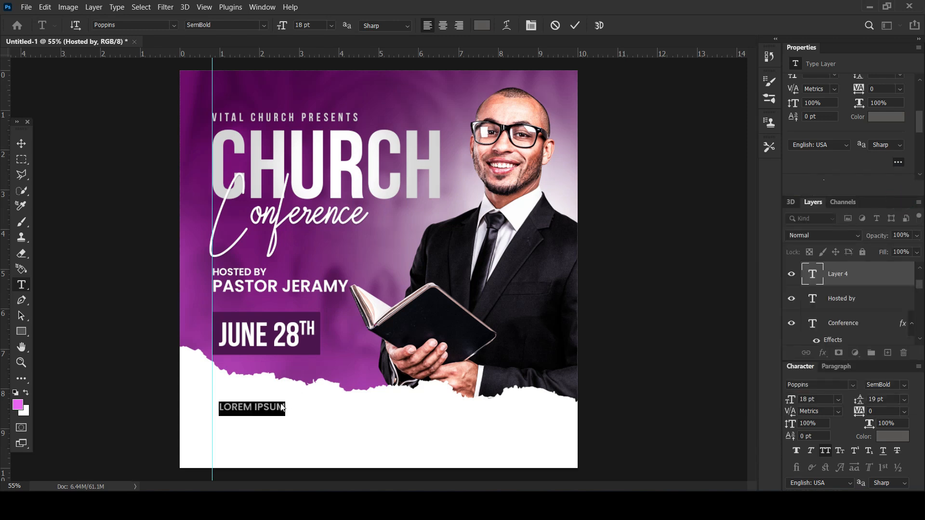
type("join us on")
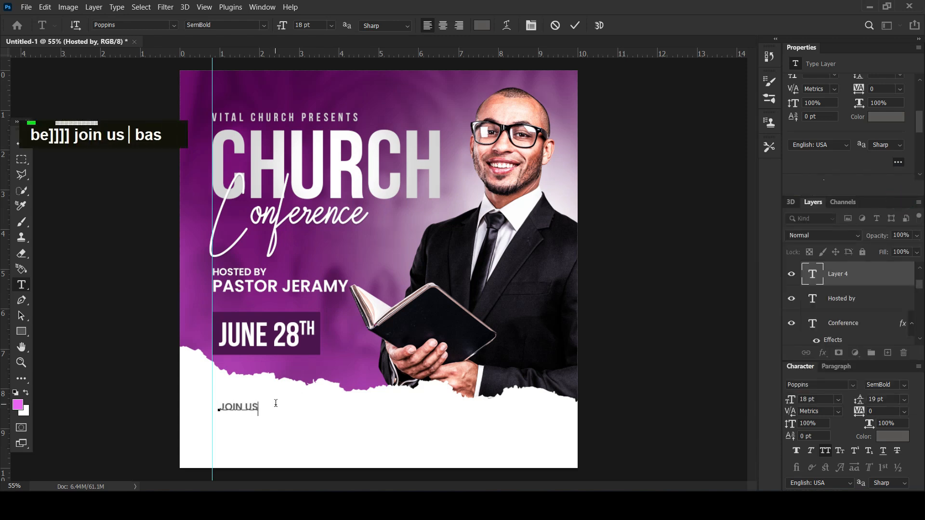
left_click(21, 144)
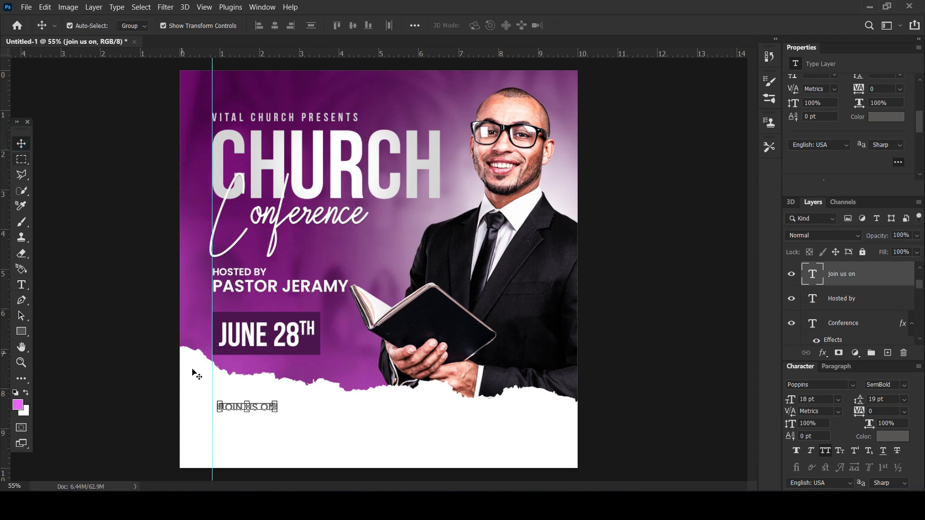
mouse_move(256, 412)
left_mouse_down()
mouse_move(243, 421)
mouse_move(250, 426)
left_mouse_up()
left_click(122, 404)
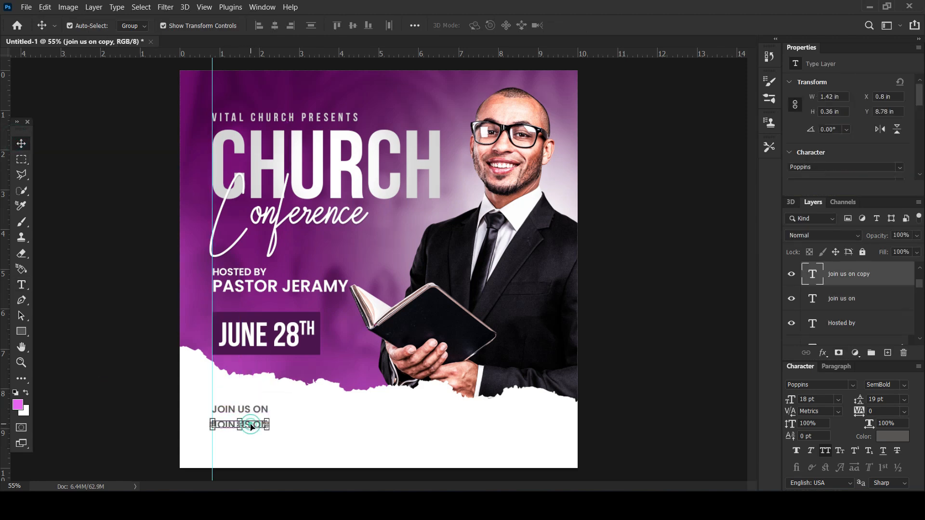
double_click(251, 427)
type("www")
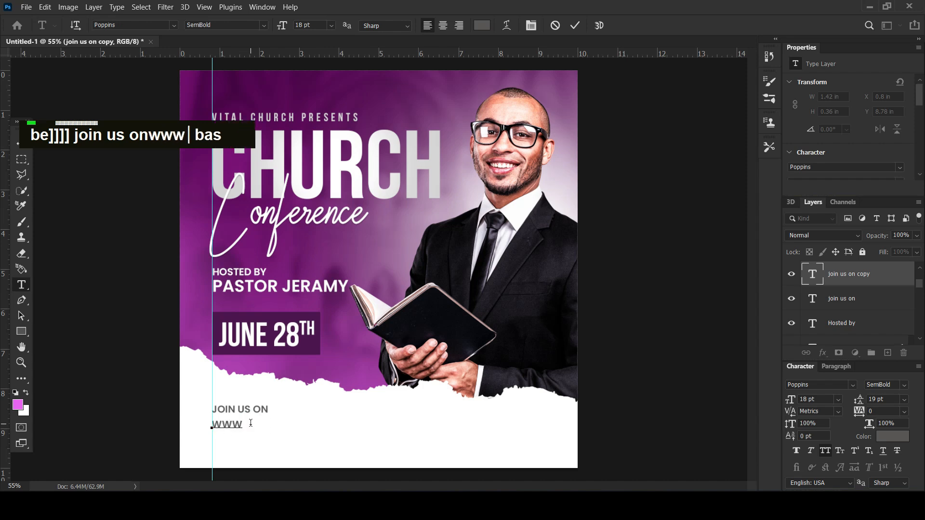
type(".vitalc")
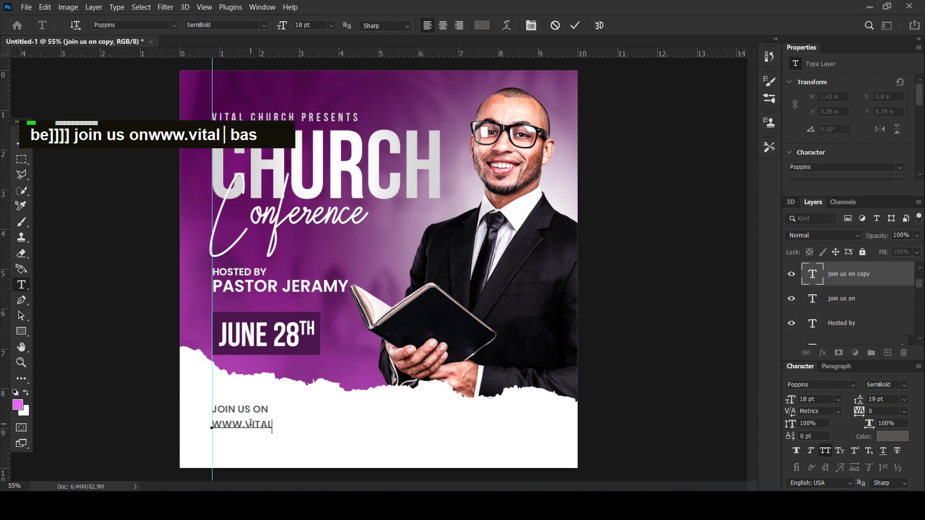
type("hurch")
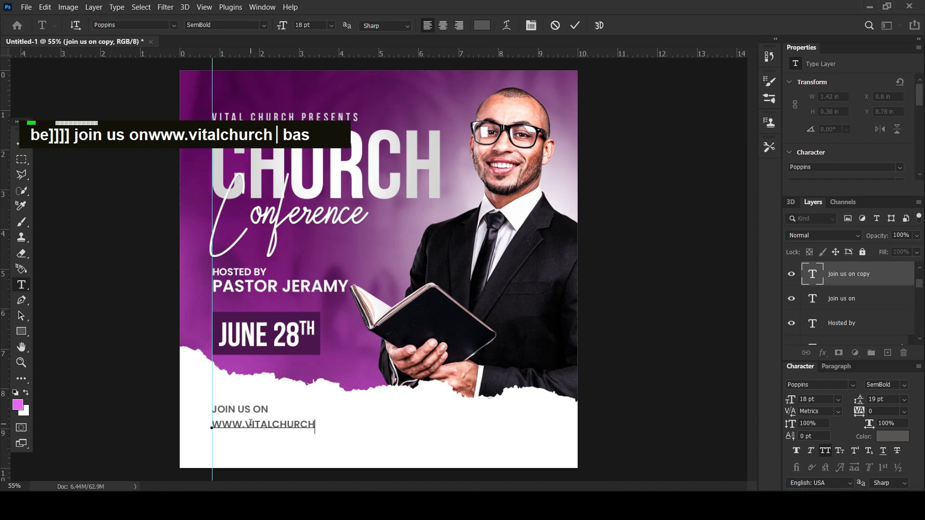
type("00.com")
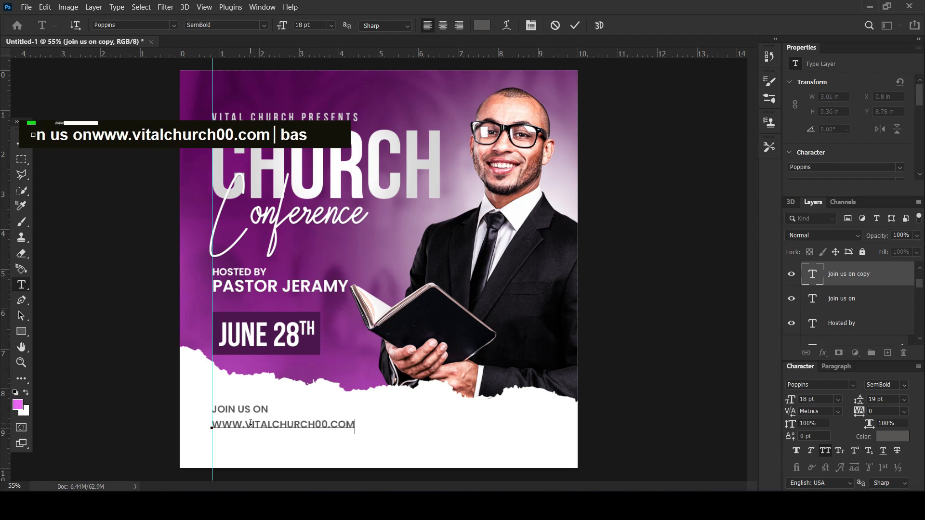
Colour the whole website address a deep purple sampled from the flyer background.
key("ctrl+a")
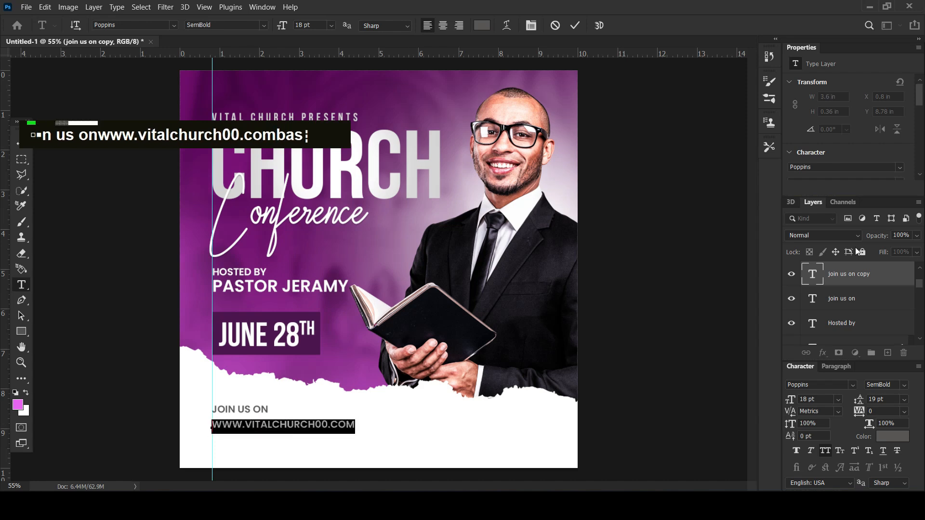
scroll(869, 164, "down", 3)
left_click(887, 147)
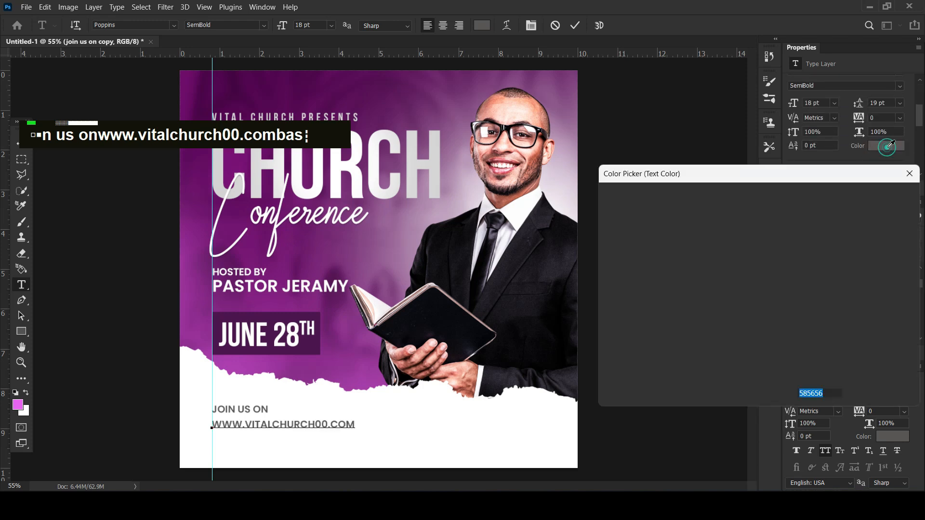
left_click(300, 83)
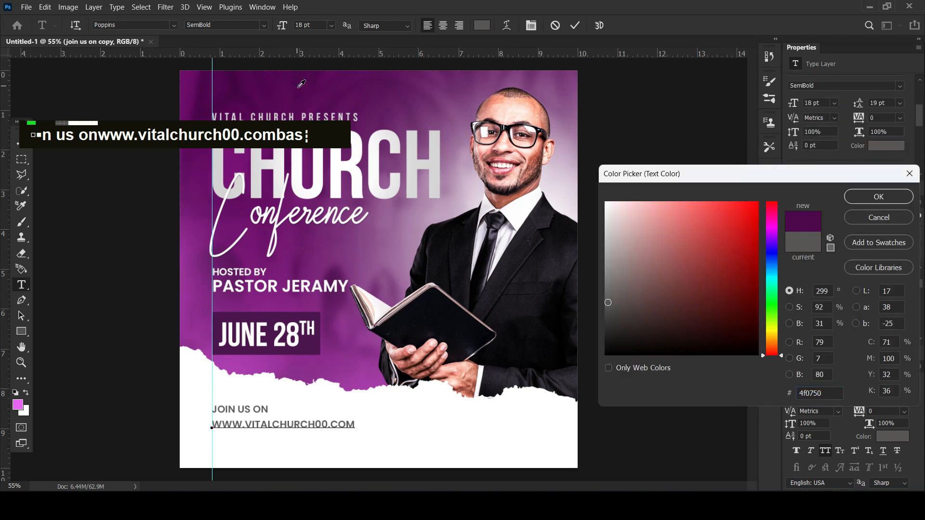
left_click(302, 83)
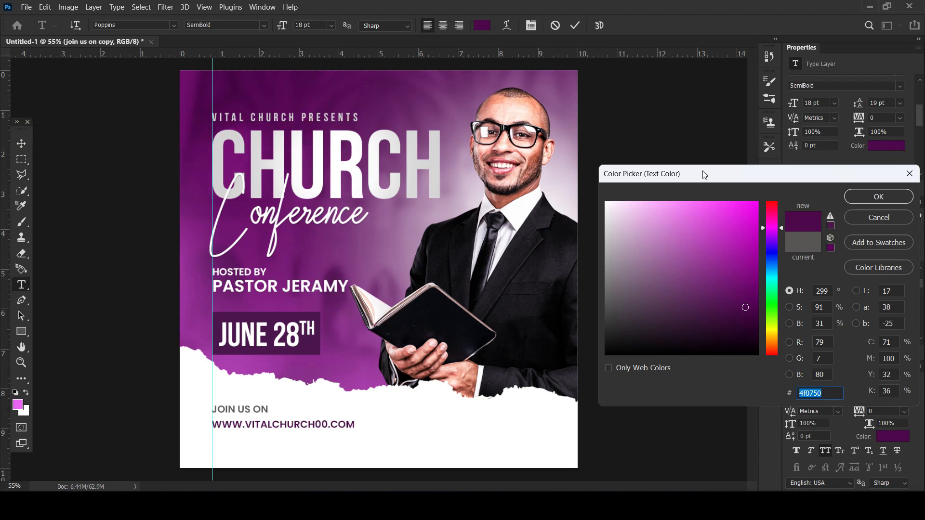
left_click(859, 201)
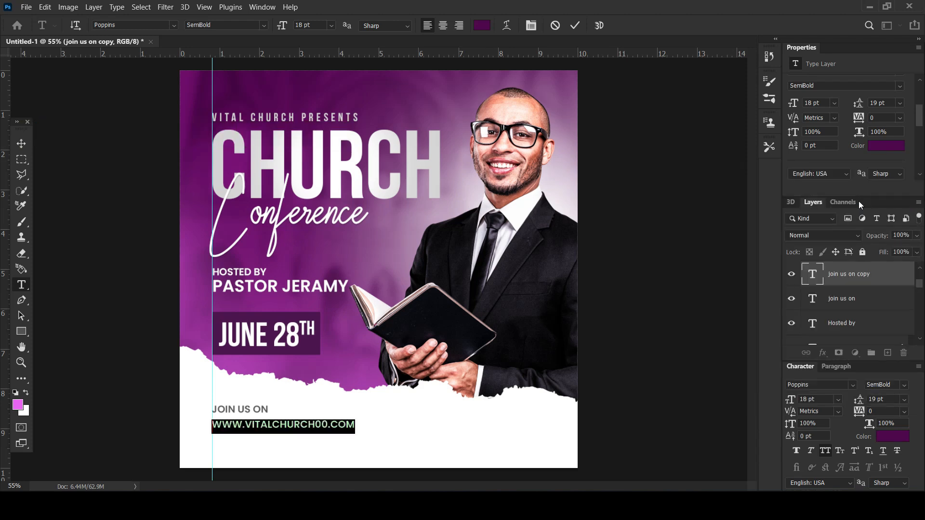
Change the website address font weight from SemiBold to Bold.
scroll(834, 129, "down", 3)
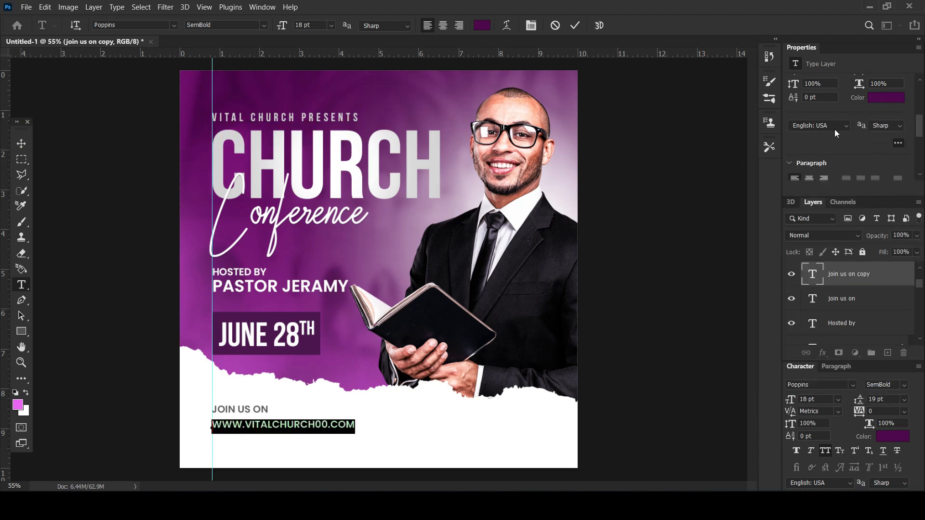
scroll(836, 130, "down", 2)
scroll(837, 131, "up", 5)
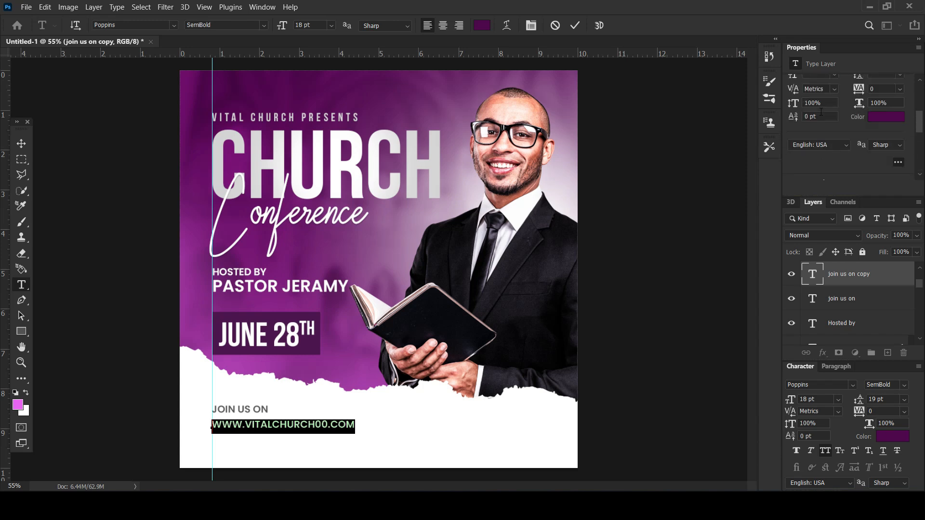
left_click(898, 117)
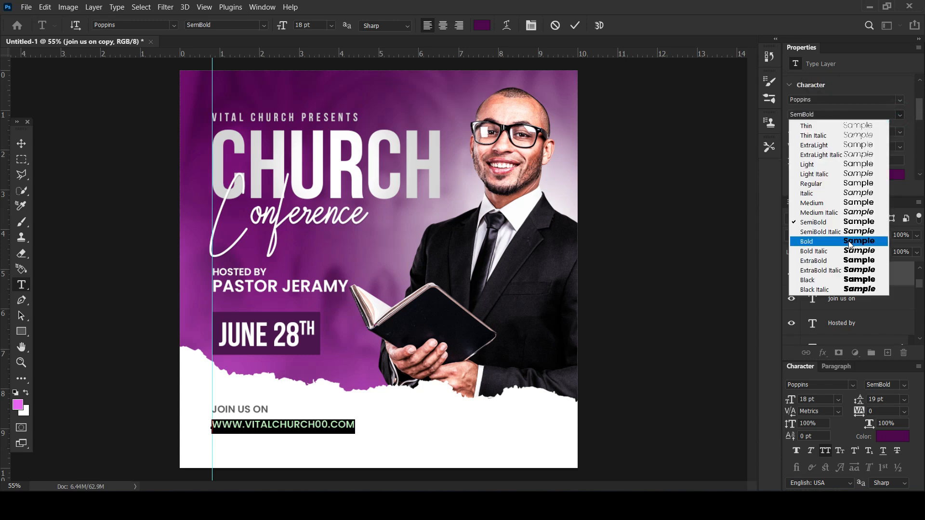
left_click(819, 236)
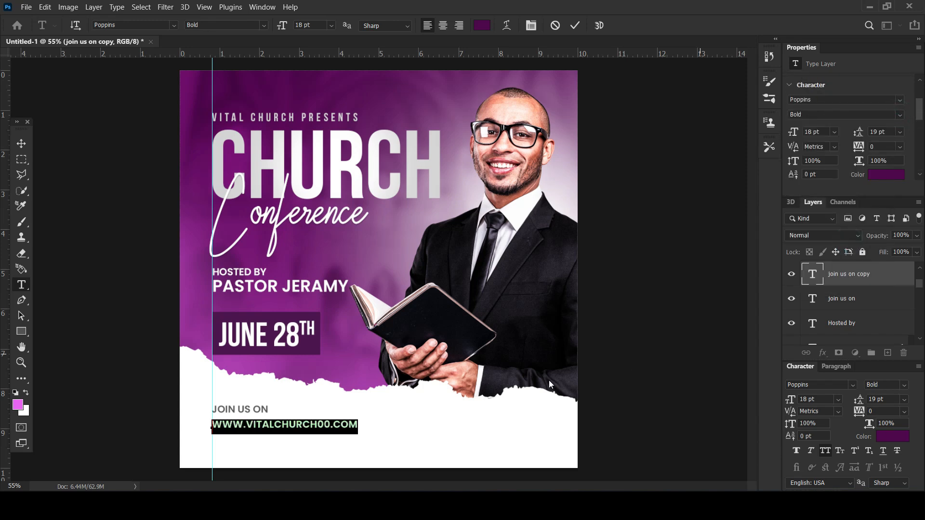
left_click(22, 144)
Scale JOIN US ON to about 87% and nudge it with the website line downward.
left_click_drag(107, 359, 243, 419)
key("Return")
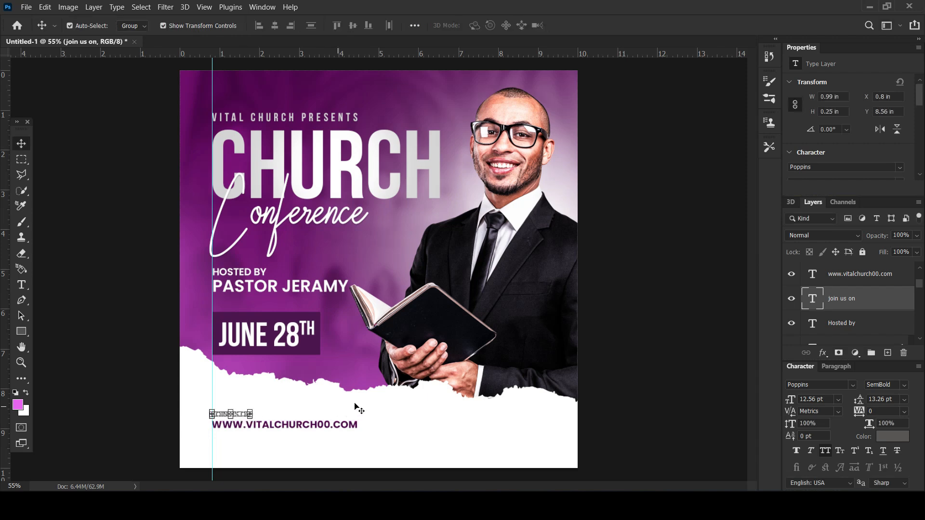
left_click(383, 388, "shift")
key("shift+Down")
key("shift+Down")
key("shift+Down")
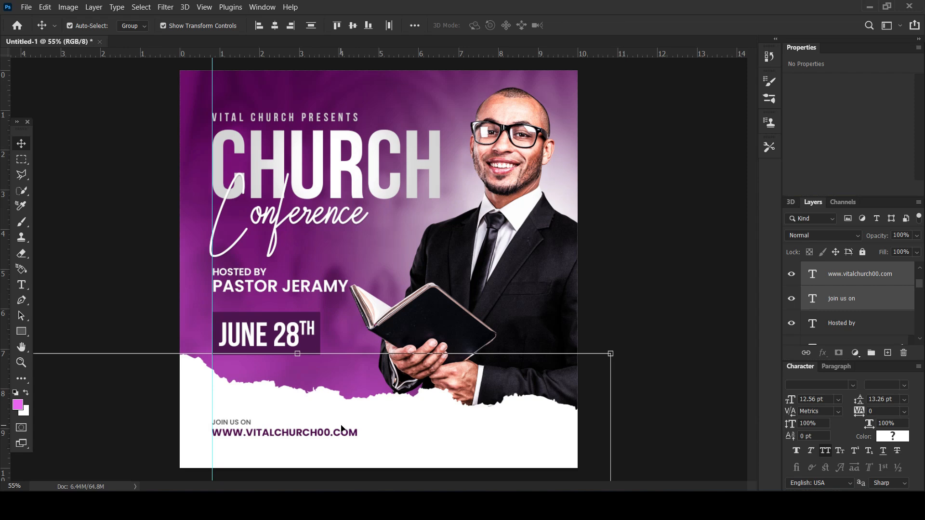
left_click(611, 329)
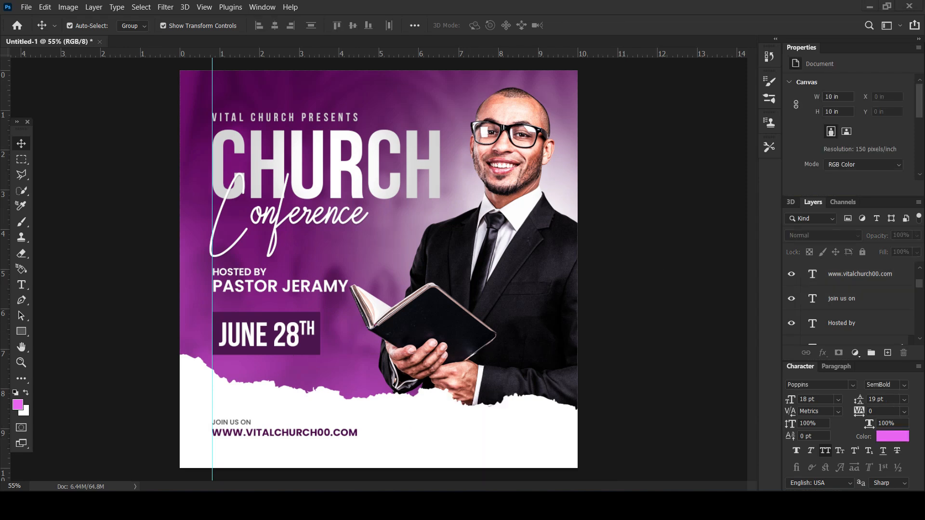
Copy the church address from the notes window and reselect the JOIN US ON label.
key("alt+Tab")
key("alt+Tab")
left_click(244, 423)
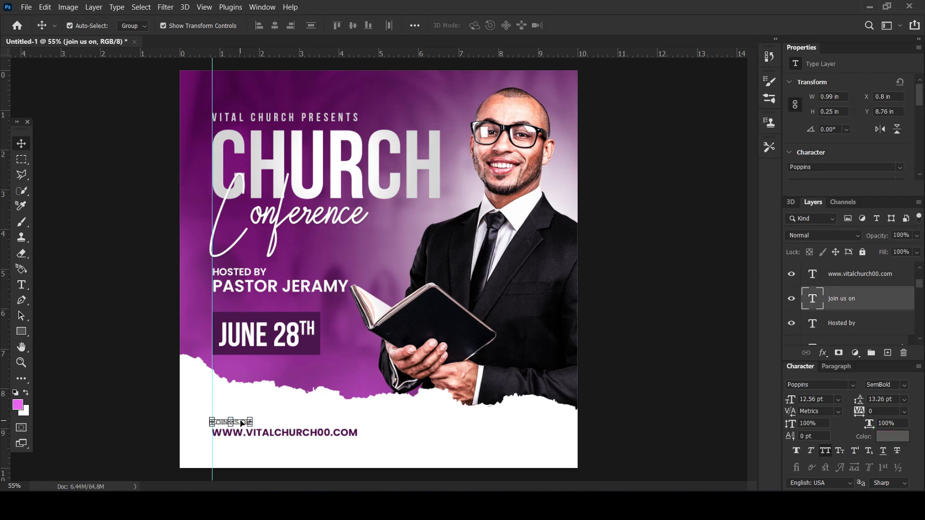
scroll(239, 427, "up", 2)
scroll(246, 424, "up", 1)
Duplicate JOIN US ON to the right and replace it with the pasted two-line address.
left_click_drag(241, 423, 613, 422)
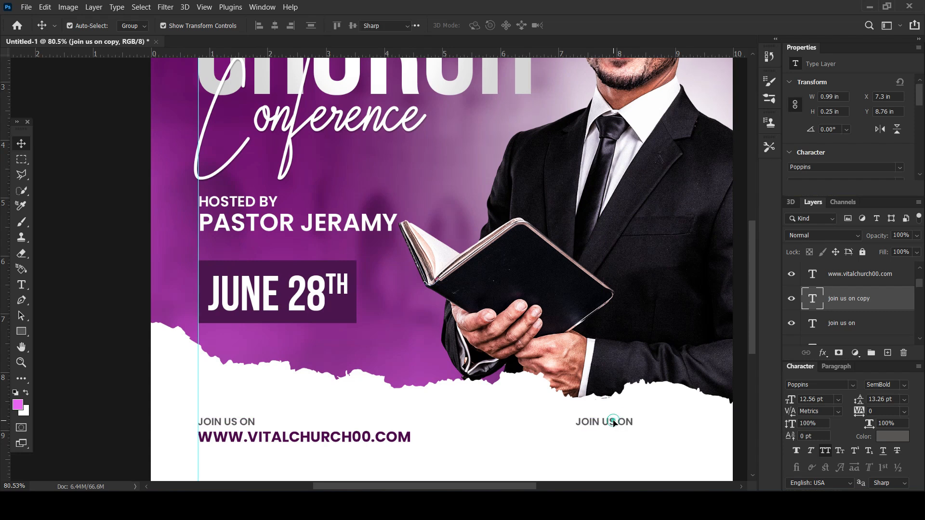
double_click(614, 423)
type("10419 175th St, Jamaica, NY 11033, United States")
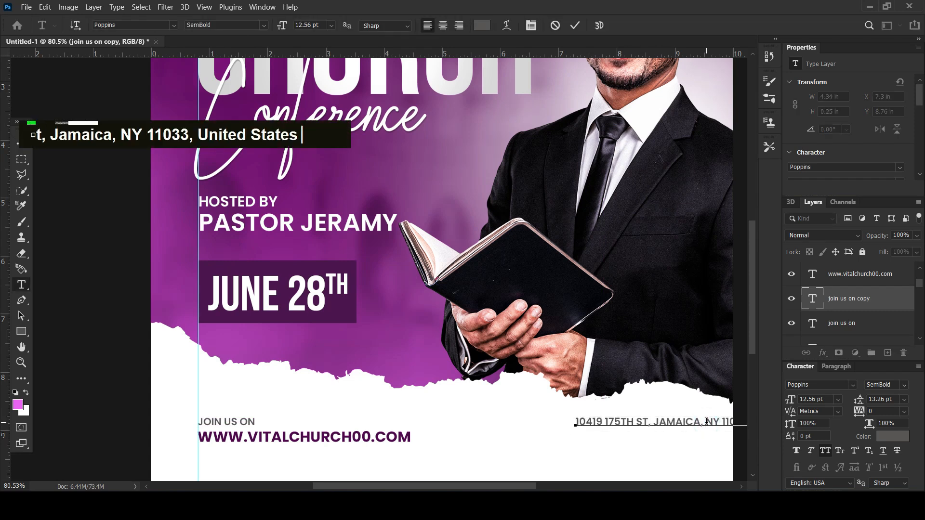
key("Return")
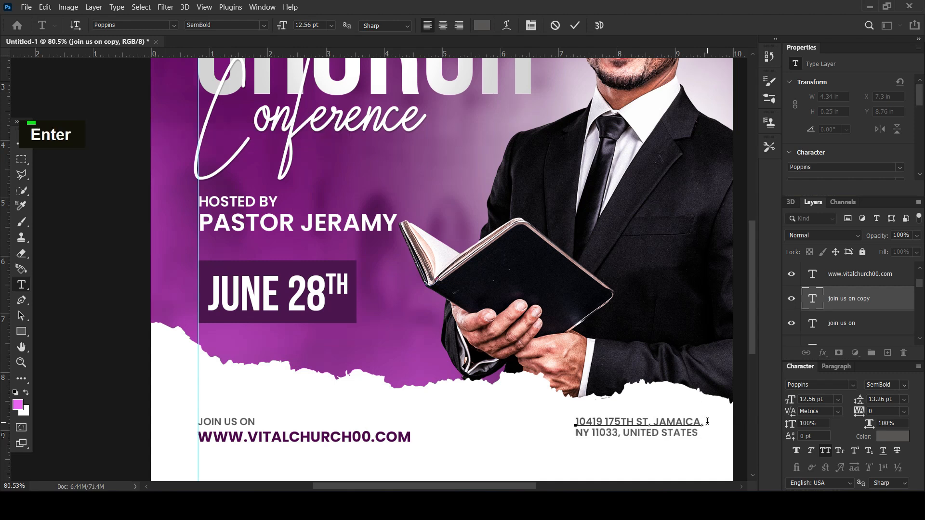
left_click(17, 145)
Right-align the address and move it toward the footer's right edge, slightly lower.
scroll(421, 312, "down", 1)
left_click(645, 413)
left_click(645, 414)
scroll(823, 144, "down", 5)
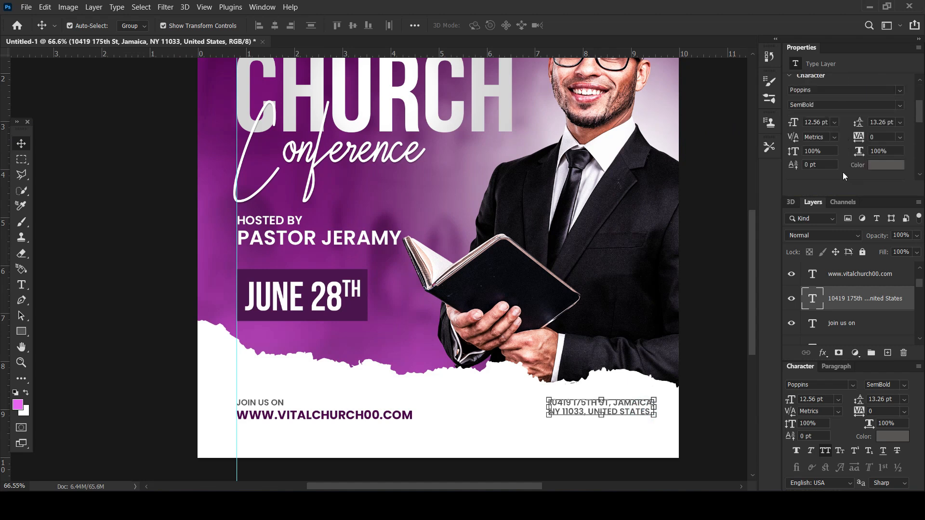
left_click(822, 142)
left_click(707, 407)
left_click_drag(547, 412, 632, 416)
key("Down")
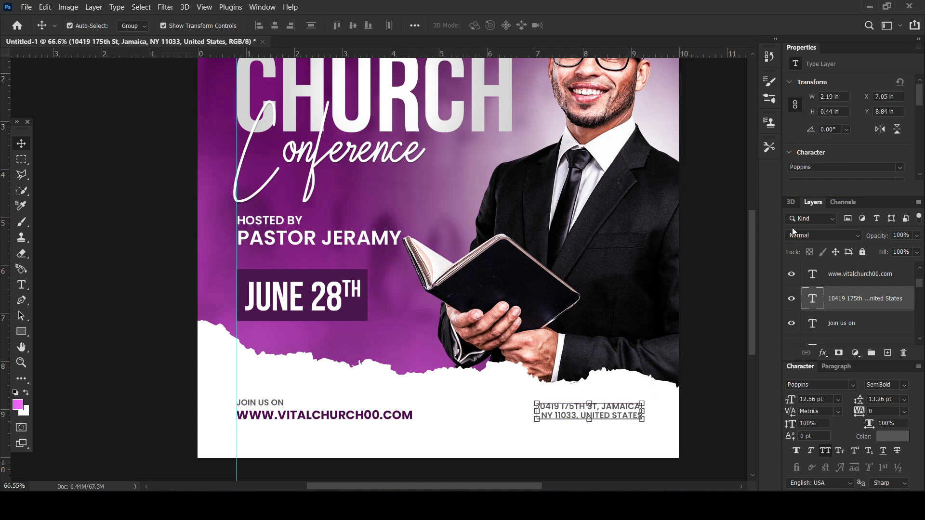
Turn off All Caps so the address shows in mixed case.
scroll(843, 146, "down", 5)
scroll(819, 152, "down", 2)
left_click(797, 129)
left_click(724, 339)
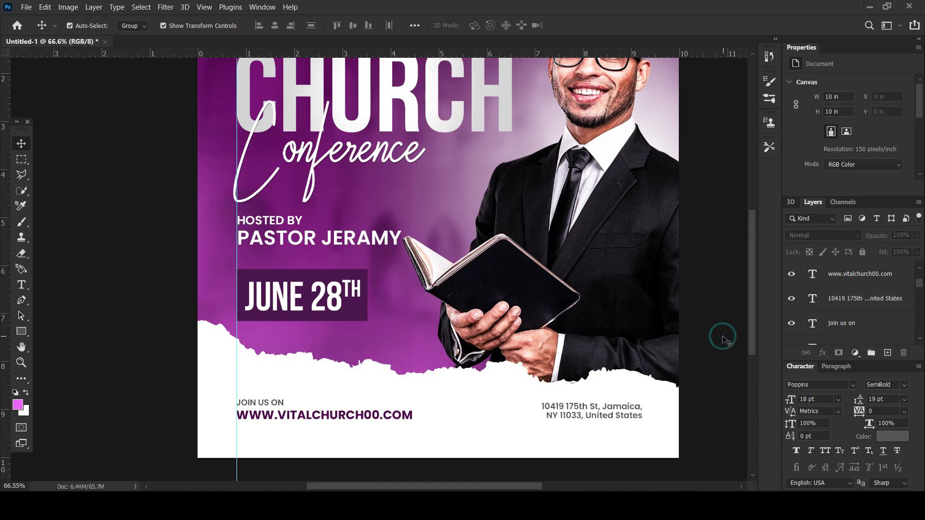
Zoom out and enlarge the website line to about 114%.
key("ctrl+minus")
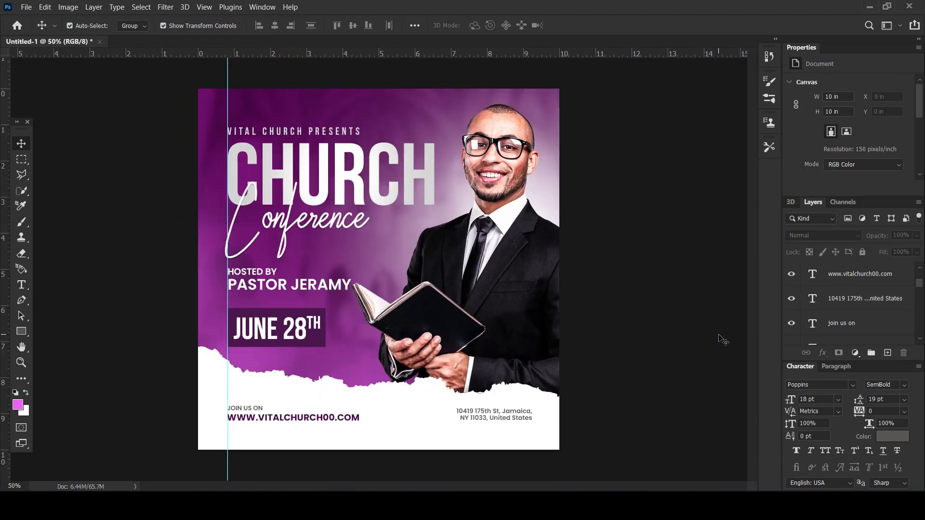
left_click(247, 409)
left_click(325, 417, "shift")
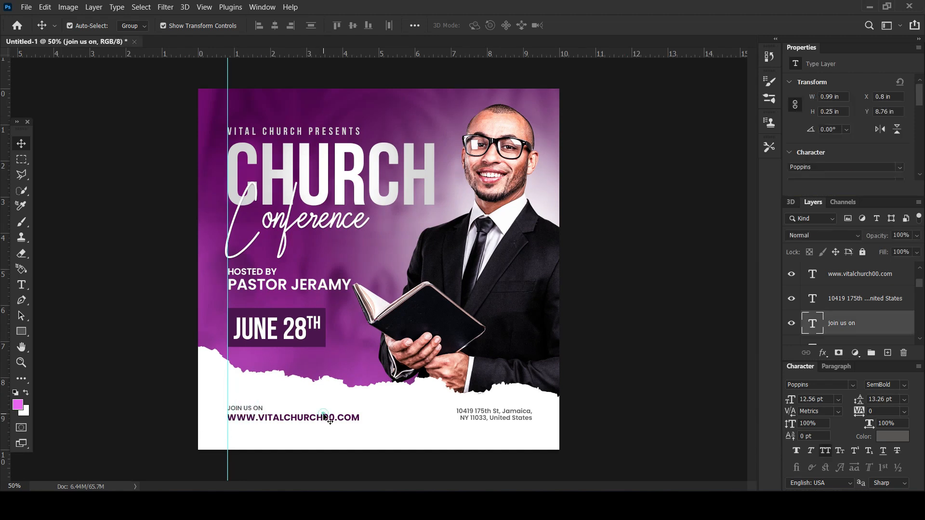
left_click(176, 432)
left_click(289, 417)
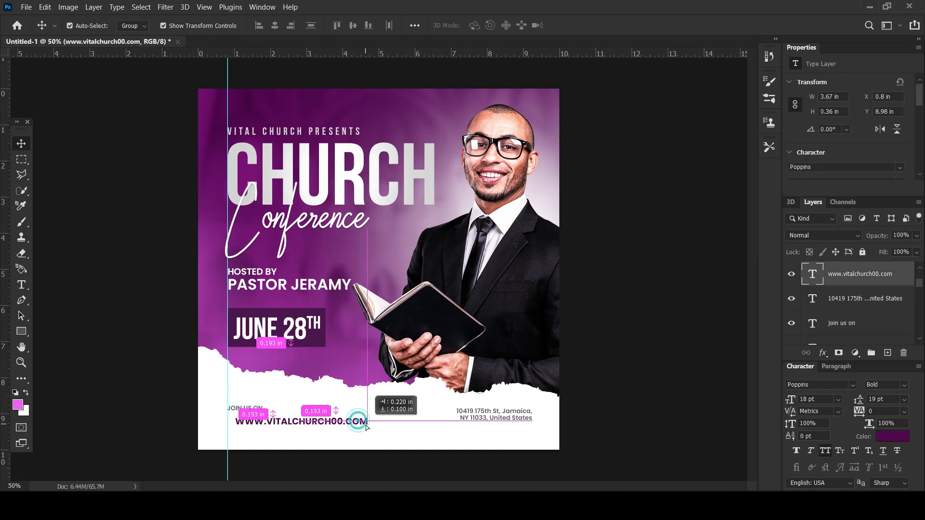
left_click_drag(359, 423, 374, 428)
key("Return")
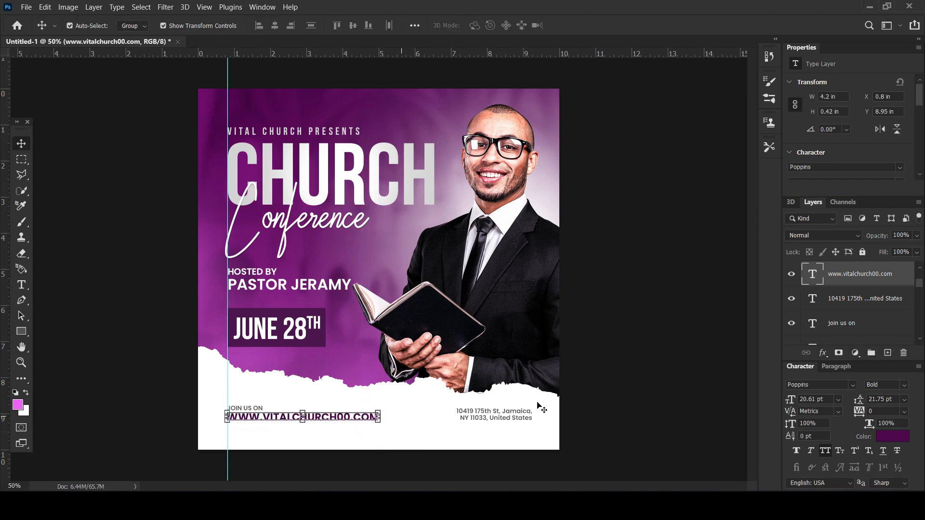
left_click(635, 386)
Shift the address slightly and move all three footer text lines a little lower.
left_click_drag(521, 411, 516, 415)
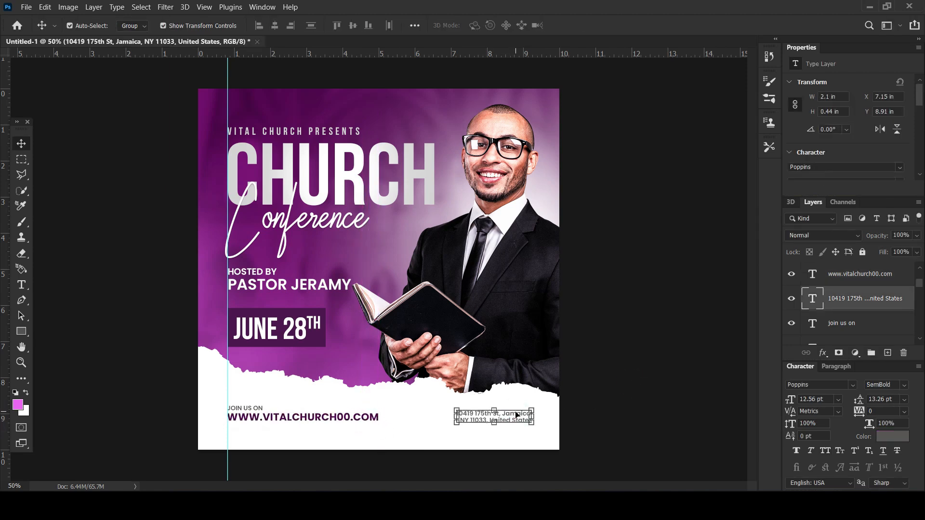
left_click(255, 412, "shift")
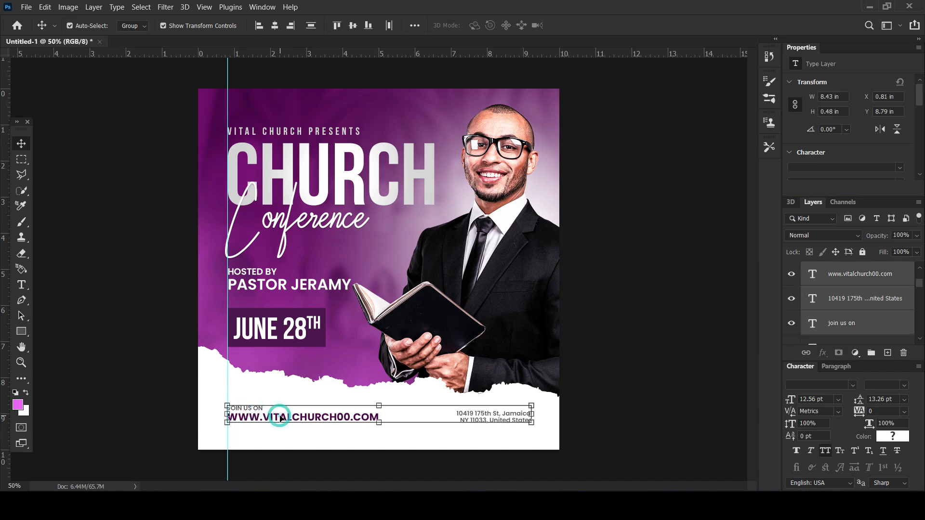
left_click_drag(278, 414, 280, 419)
left_click(621, 284)
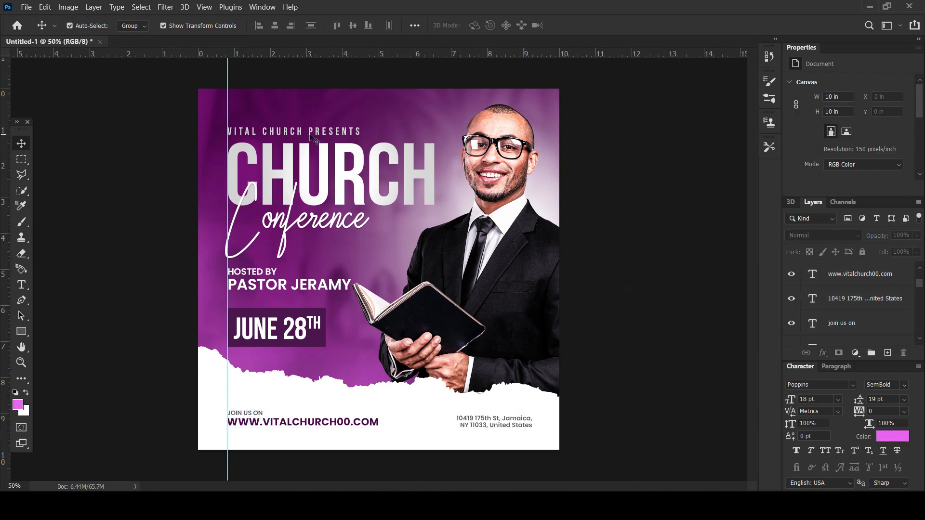
Nudge VITAL CHURCH PRESENTS, the CHURCH heading and its clipped Layer 2 upward.
left_click(294, 131)
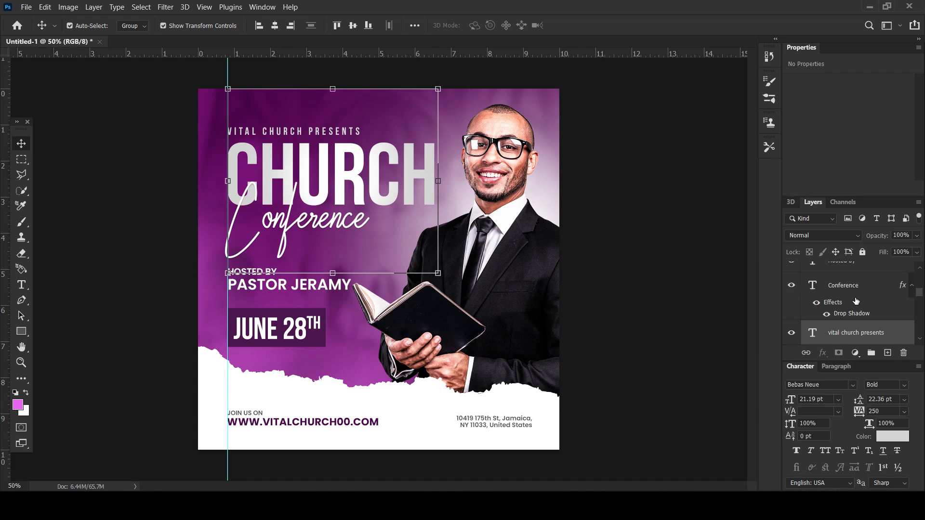
scroll(856, 302, "up", 5)
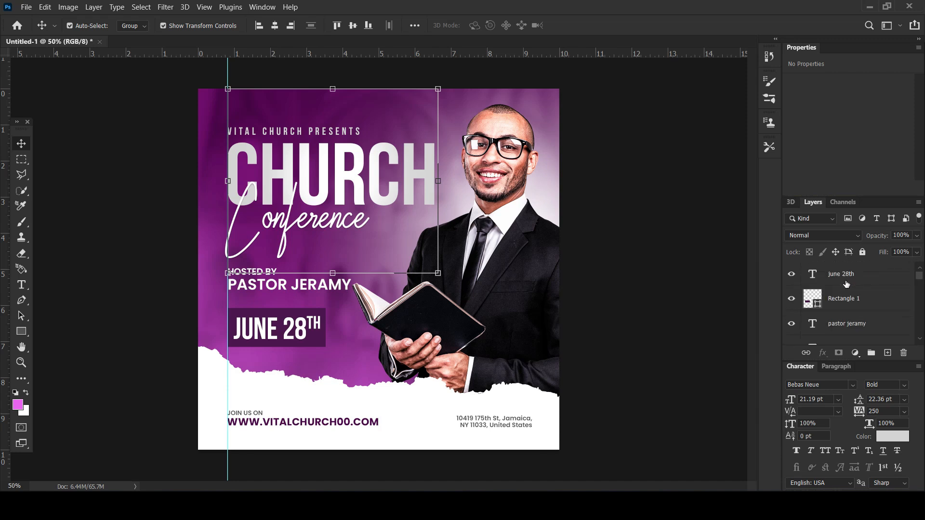
left_click(704, 303)
scroll(848, 308, "down", 5)
left_click(848, 328)
scroll(849, 313, "down", 2)
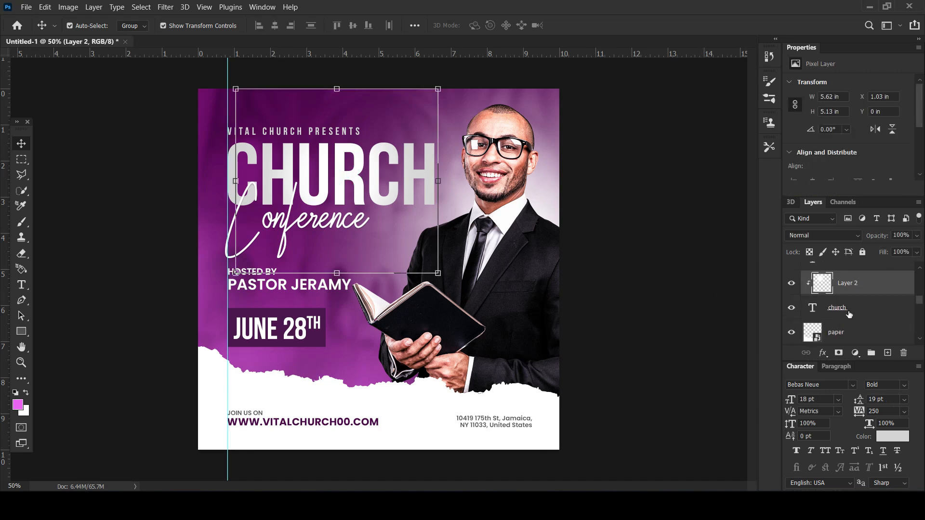
left_click(857, 309, "ctrl")
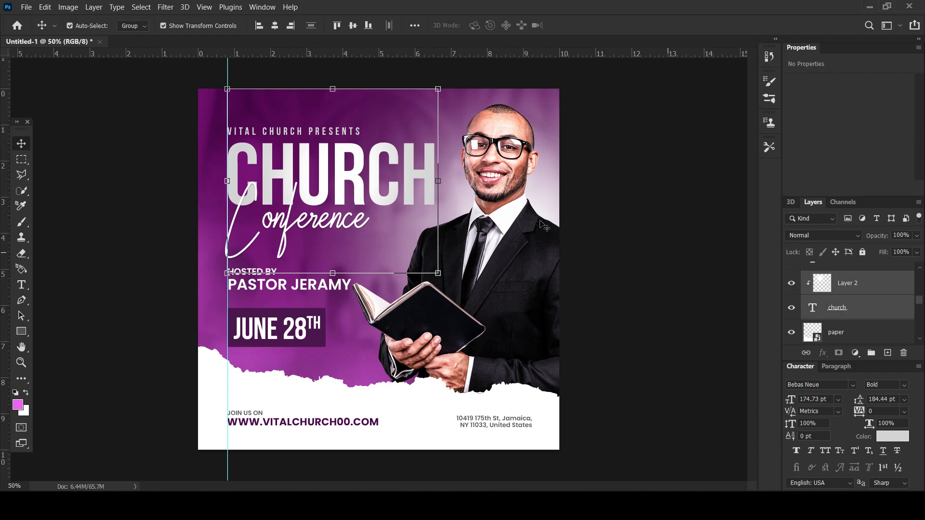
left_click(300, 133, "shift")
key("shift+Up")
key("shift+Up")
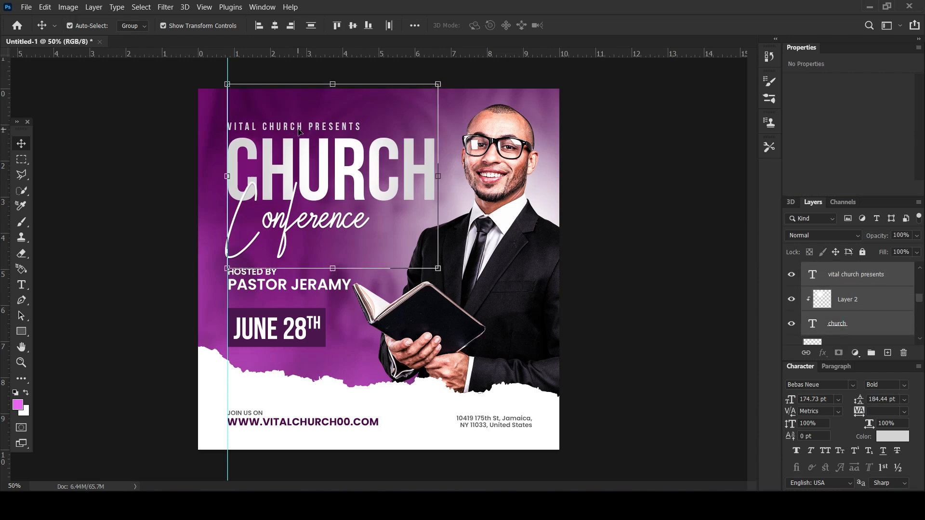
key("shift+Up")
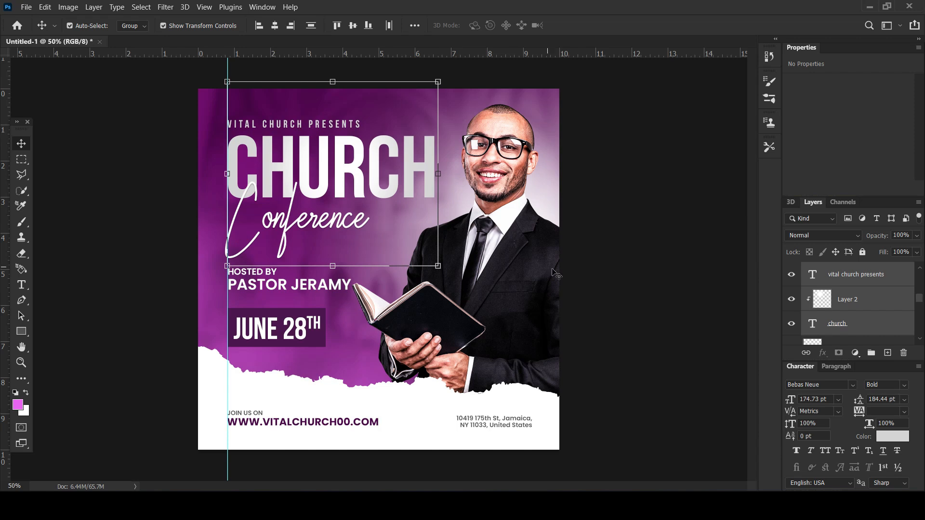
left_click(632, 248)
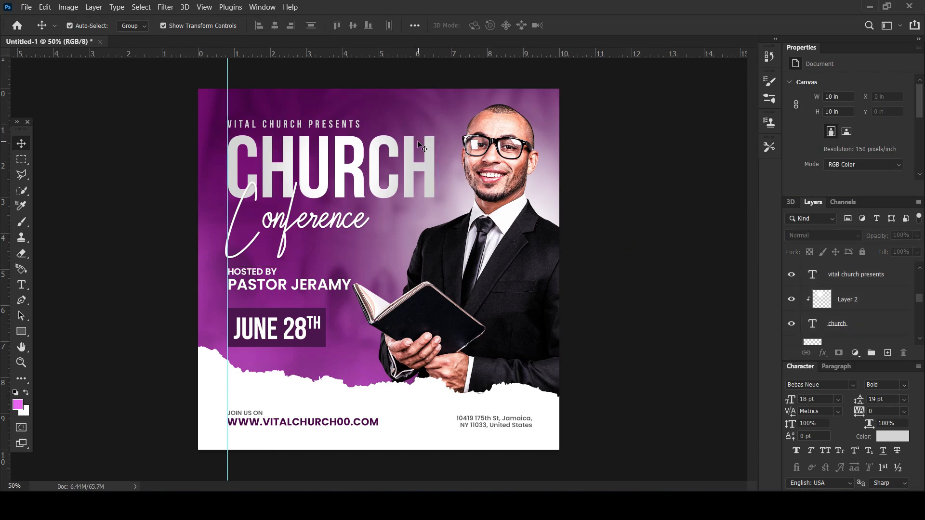
left_click(277, 490)
Place the Pigeon 02 dove image into the flyer, flipped horizontally.
left_click(723, 193)
left_click_drag(722, 193, 457, 239)
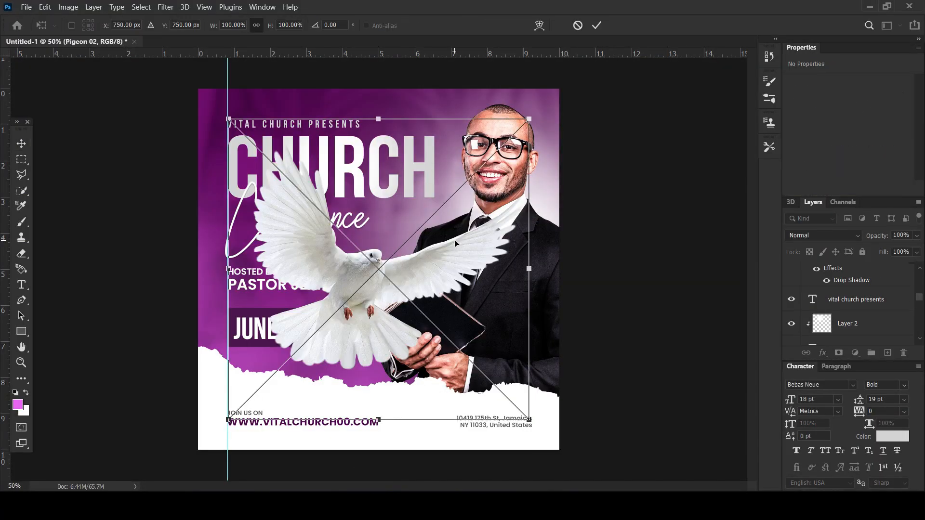
right_click(457, 240)
left_click(502, 459)
left_click_drag(425, 296, 492, 153)
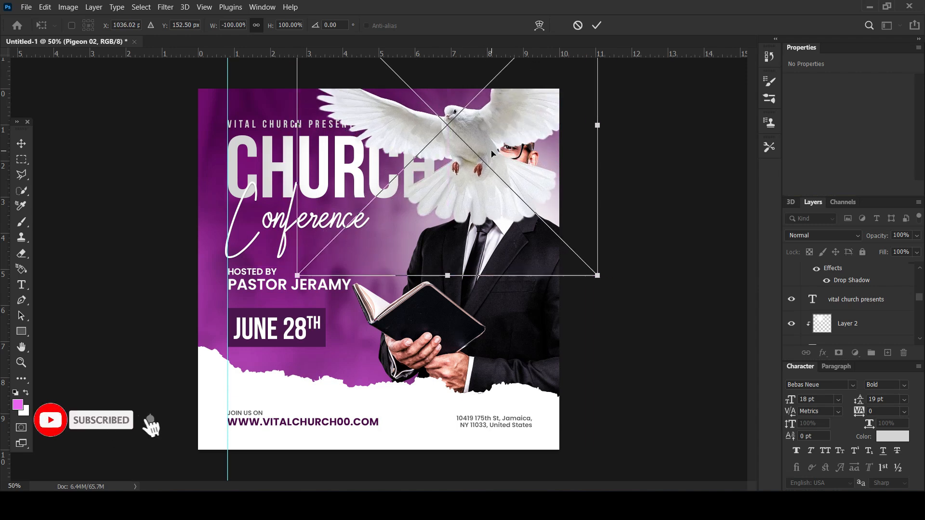
key("Return")
Move the dove layer beneath the pastor and shrink it beside the Conference heading.
left_click_drag(462, 184, 541, 341)
mouse_move(655, 155)
left_mouse_down()
mouse_move(687, 129)
mouse_move(661, 141)
left_mouse_up()
left_click_drag(532, 314, 441, 264)
key("Return")
left_click_drag(844, 275, 829, 326)
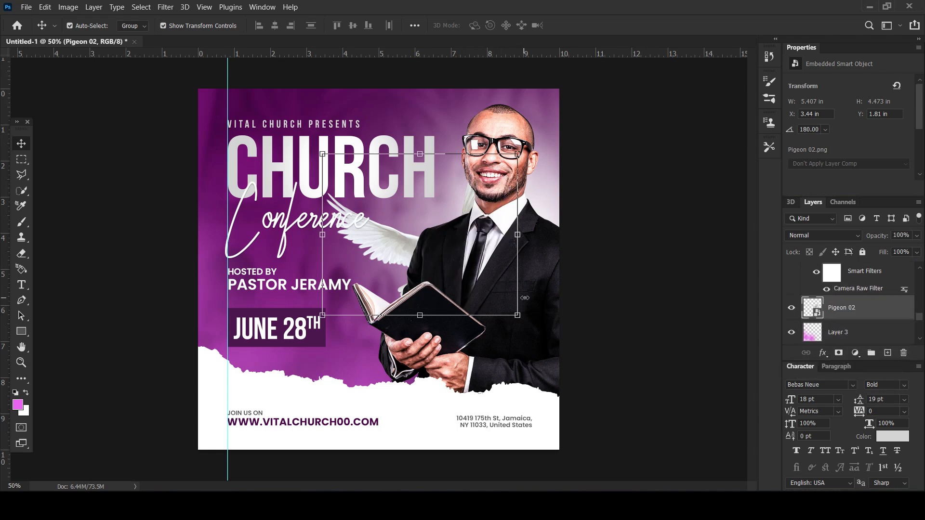
left_click_drag(517, 315, 491, 307)
left_click_drag(399, 245, 374, 284)
key("Return")
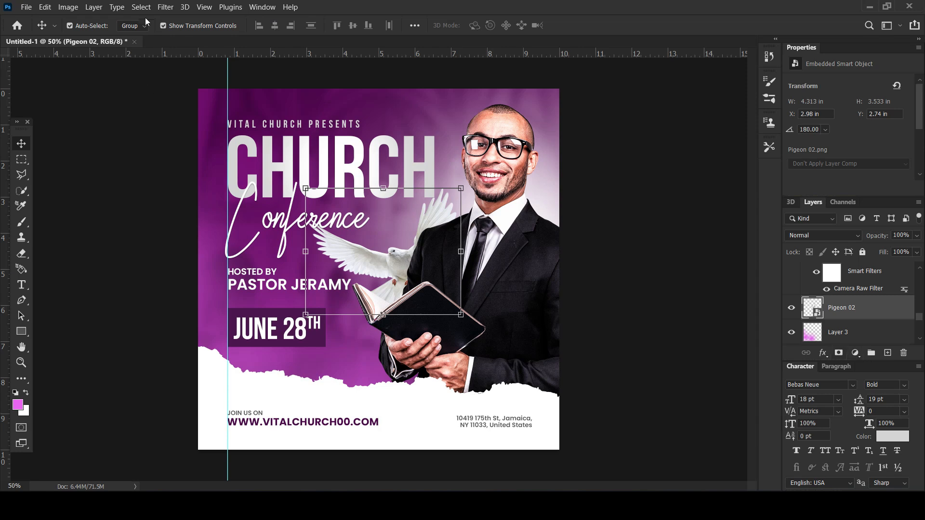
left_click(165, 7)
Reapply Gaussian Blur to the dove with a 4.1-pixel radius.
mouse_move(175, 151)
left_click(351, 192)
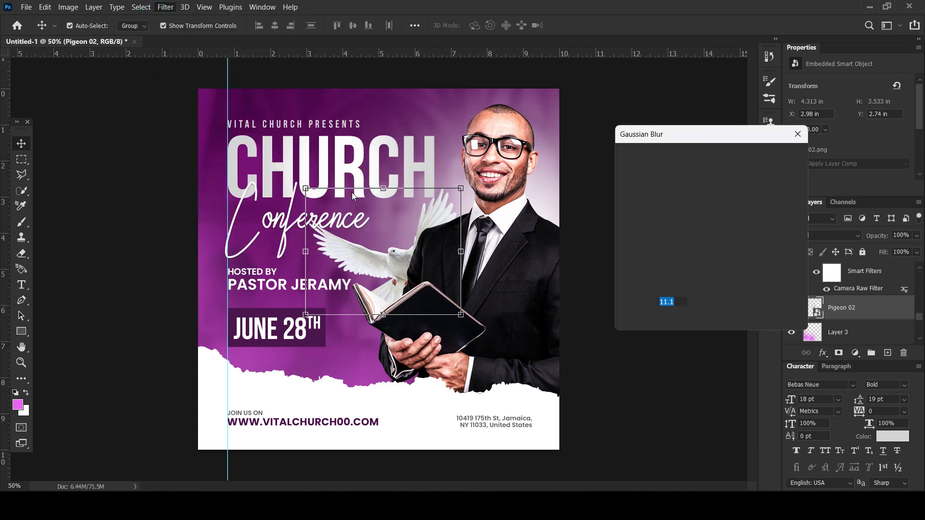
left_click(652, 316)
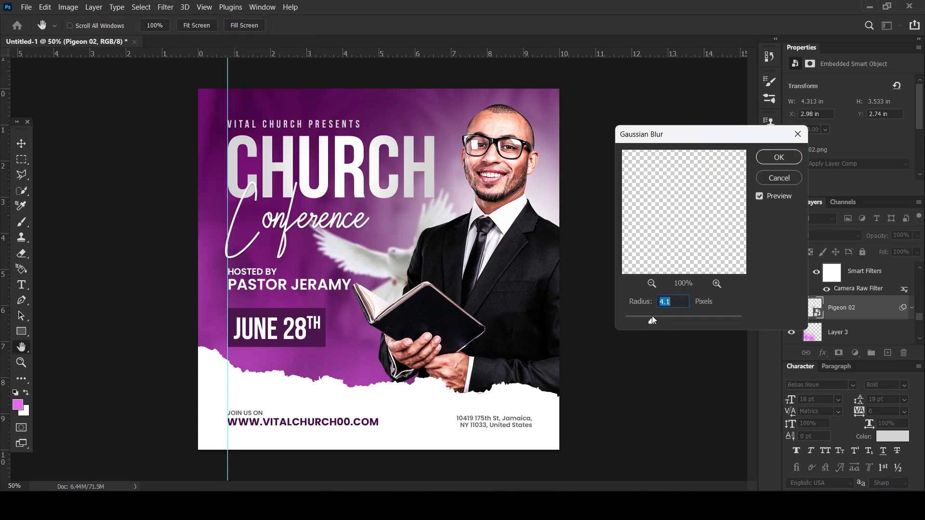
left_click(768, 156)
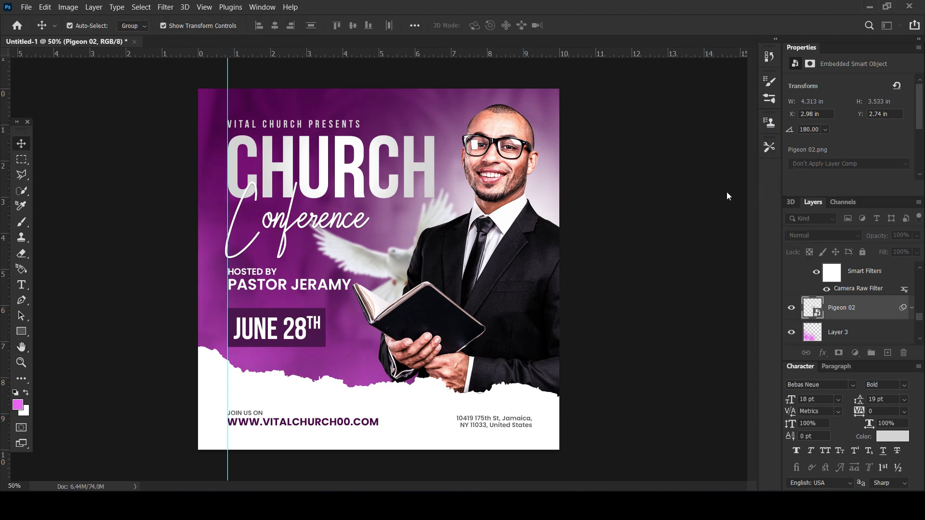
Toggle the church background and Layer 1 visibility to compare, then add a new empty layer.
left_click(881, 308)
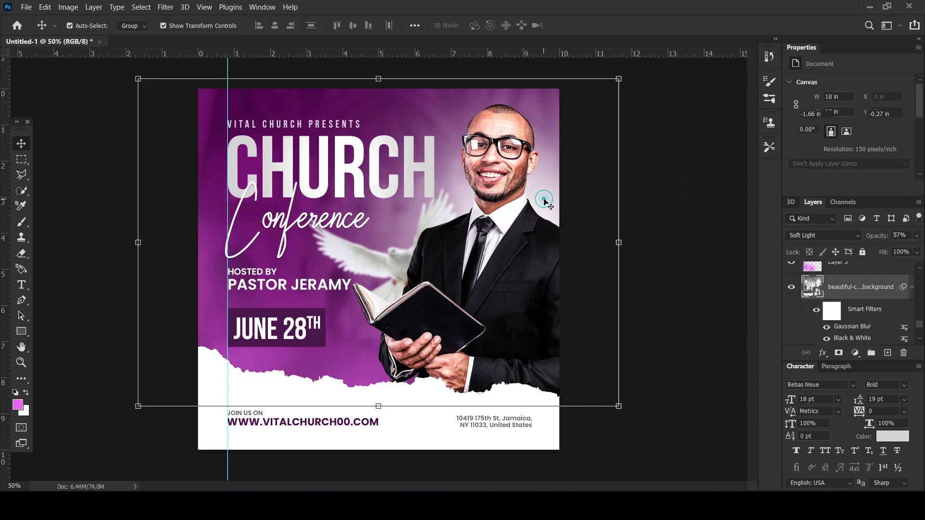
scroll(881, 307, "up", 2)
scroll(880, 308, "down", 2)
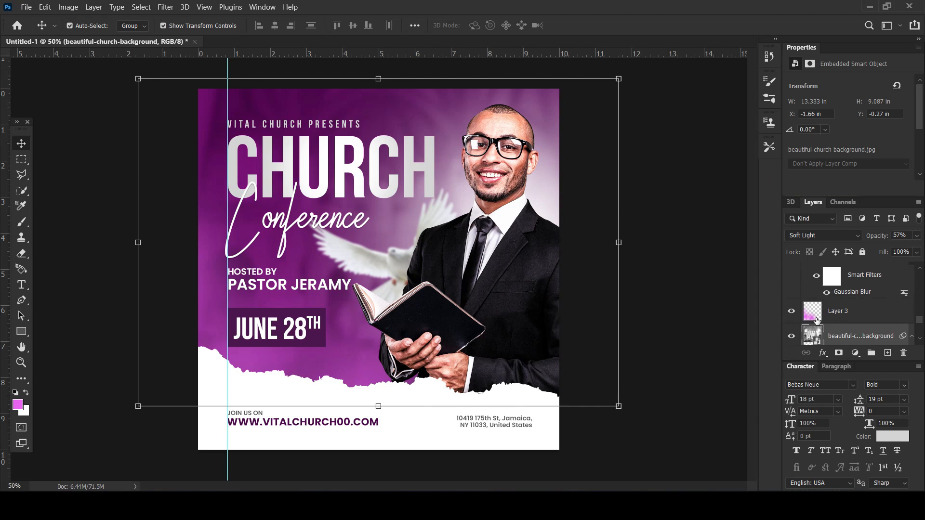
left_click(791, 336)
left_click(791, 335)
scroll(792, 331, "down", 3)
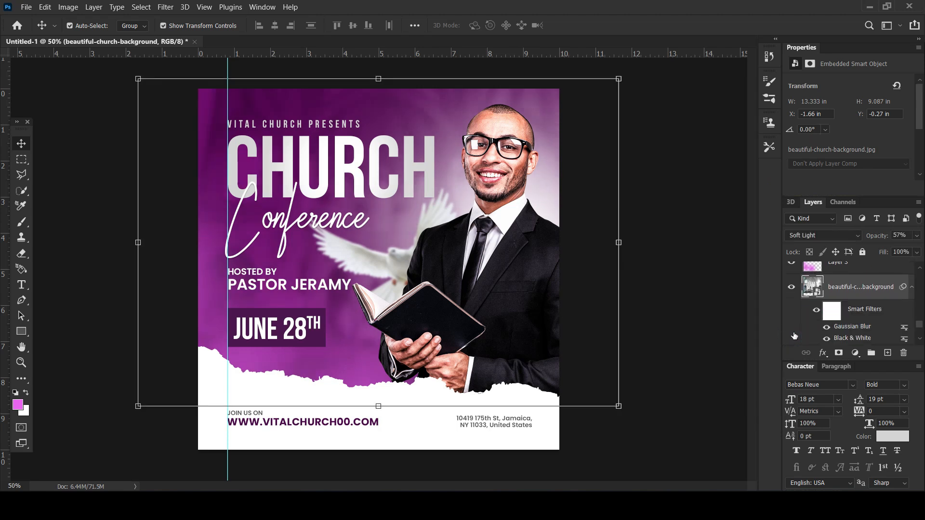
left_click(791, 309)
left_click(791, 313)
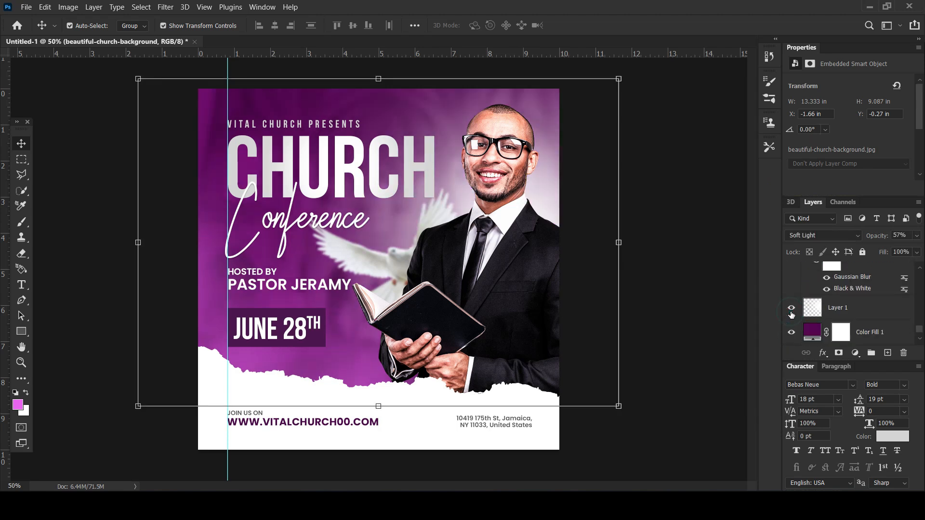
scroll(792, 314, "up", 2)
left_click(889, 352)
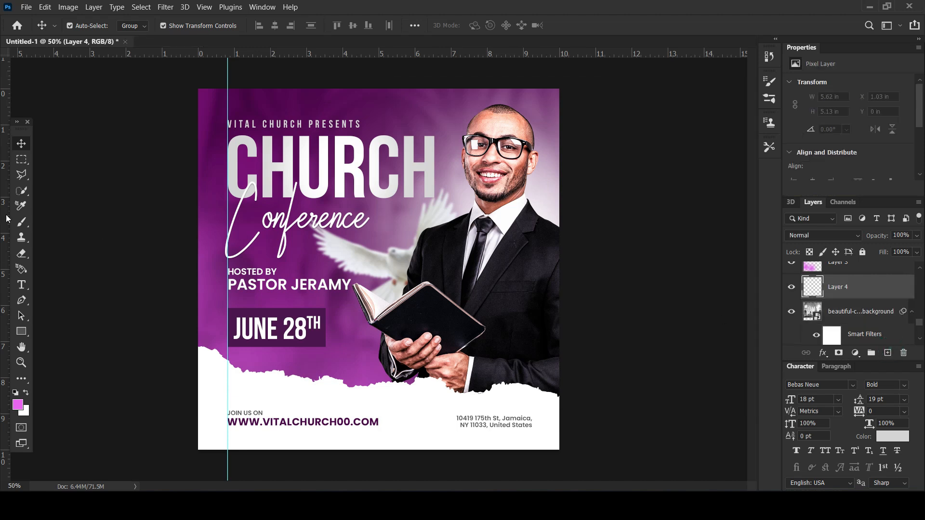
Paint a soft pink brush glow on Layer 4 and set it to Screen blending.
left_click(24, 219)
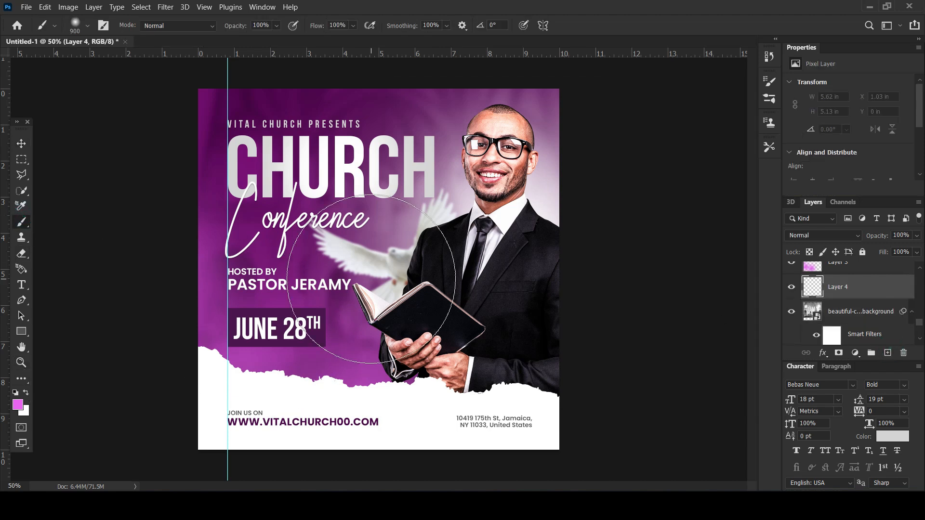
key("bracketleft")
key("bracketleft")
key("bracketleft")
key("bracketleft")
left_click(356, 273)
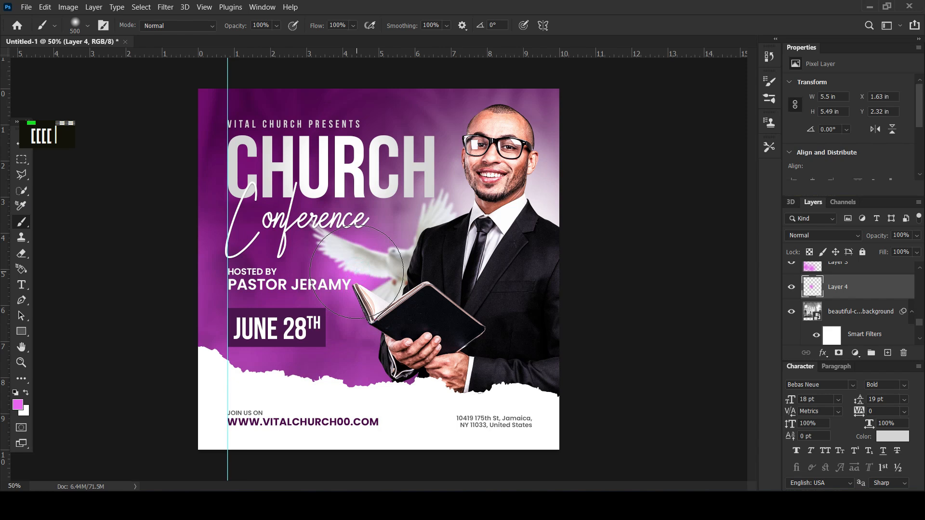
key("bracketleft")
key("bracketleft")
left_click(356, 271)
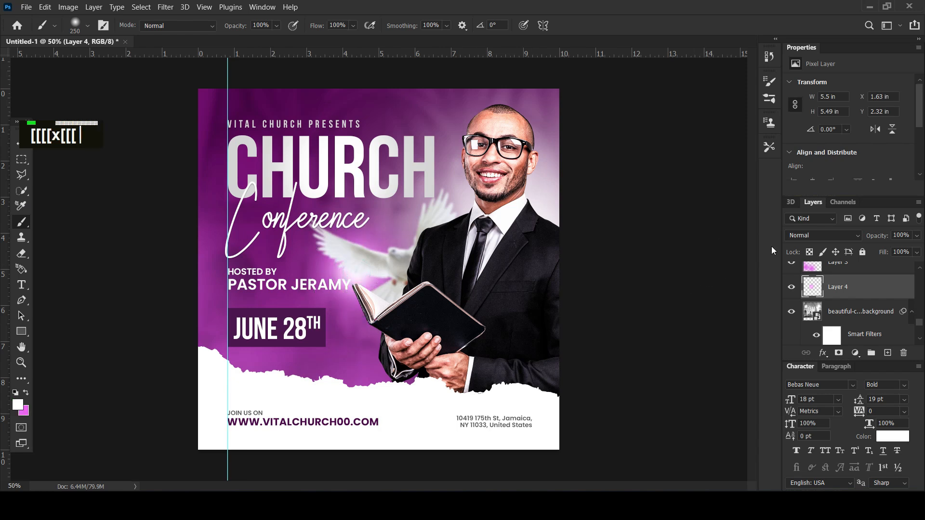
left_click(823, 235)
left_click(809, 284)
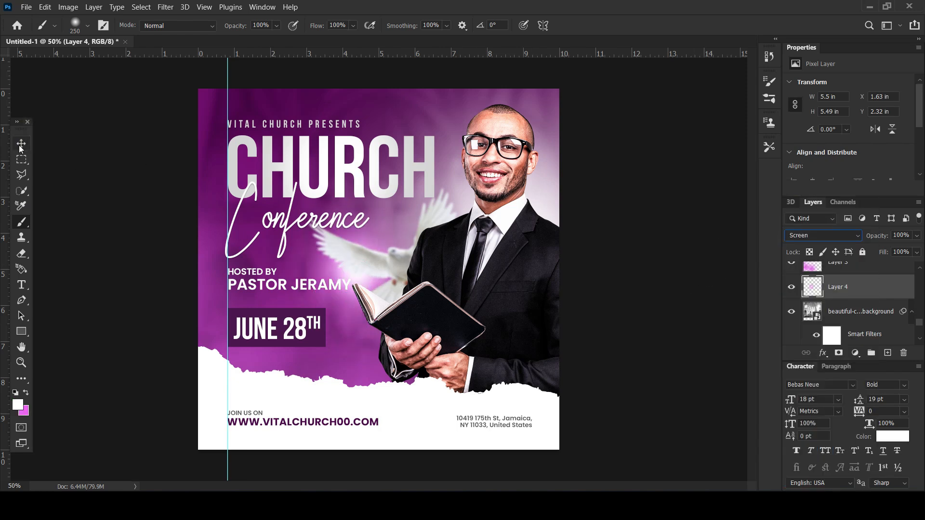
Double the glow's size and shift it, then duplicate it above the text layers, smaller.
left_click(21, 146)
left_click_drag(453, 172, 636, 20)
left_click_drag(452, 193, 514, 211)
key("Return")
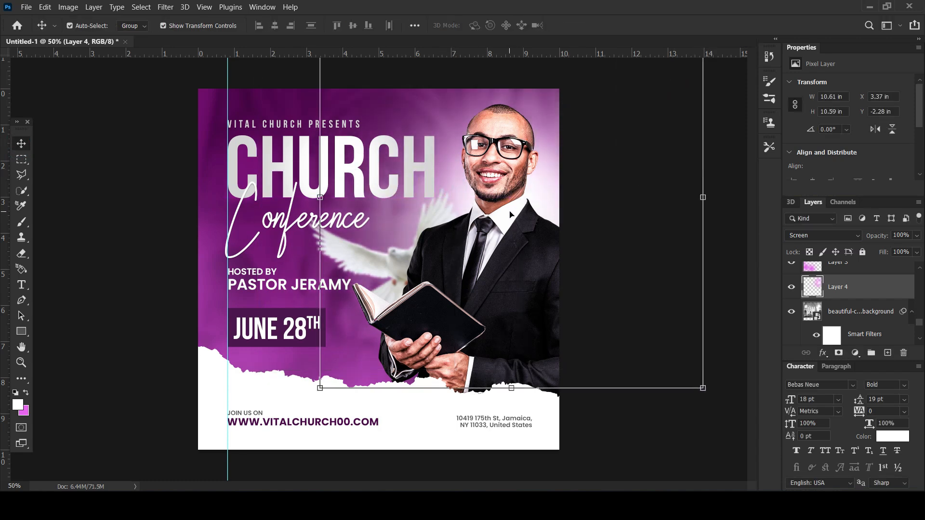
key("ctrl+j")
mouse_move(850, 284)
left_mouse_down()
mouse_move(848, 245)
mouse_move(847, 268)
left_mouse_up()
left_click_drag(489, 229, 528, 253)
left_click_drag(359, 413, 410, 362)
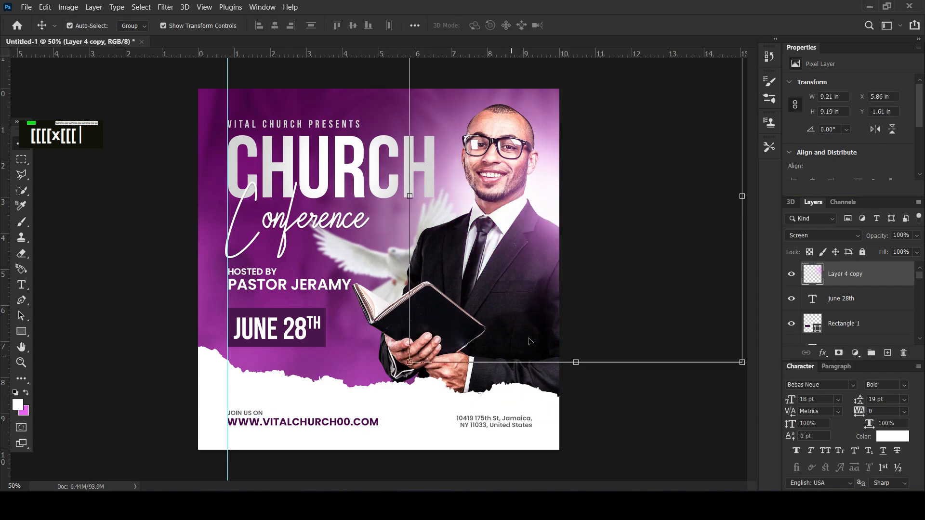
Add two more glow copies to the left, one at about 70%, one enlarged up-left.
left_click_drag(528, 250, 363, 269)
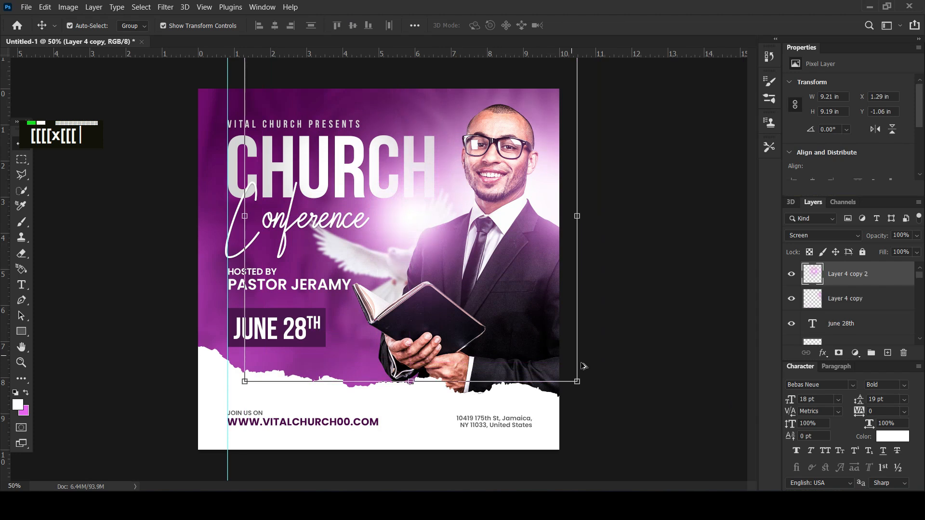
key("ctrl+t")
left_click_drag(577, 381, 527, 332)
left_click_drag(411, 222, 447, 208)
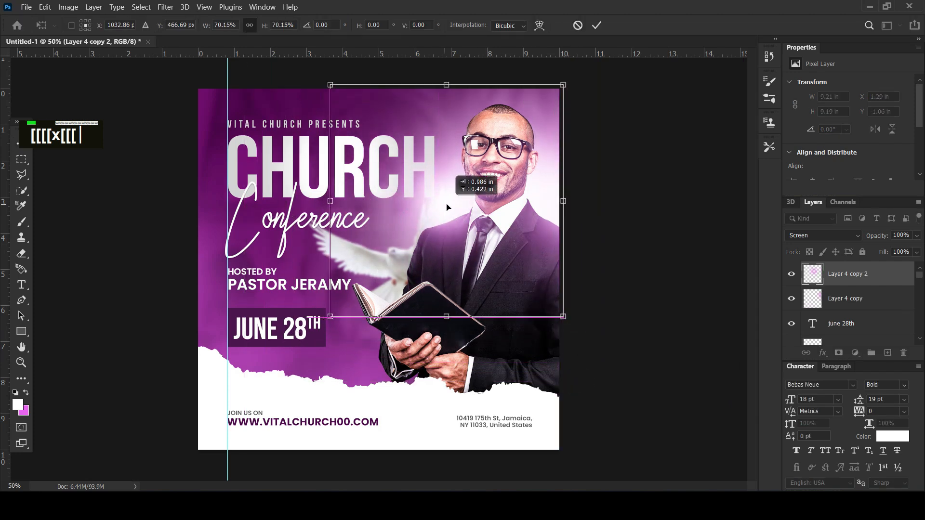
key("Return")
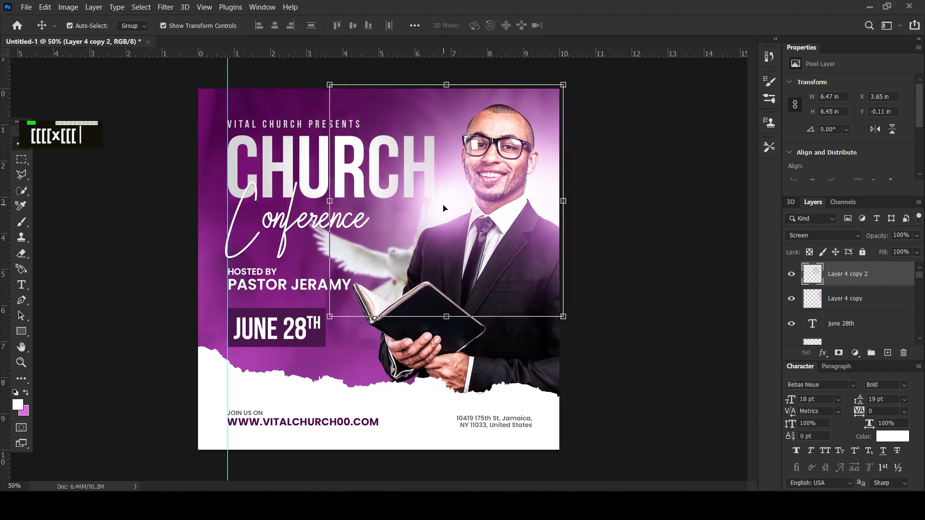
left_click_drag(448, 212, 206, 224)
left_click_drag(319, 321, 331, 347)
left_click_drag(209, 223, 184, 155)
key("Return")
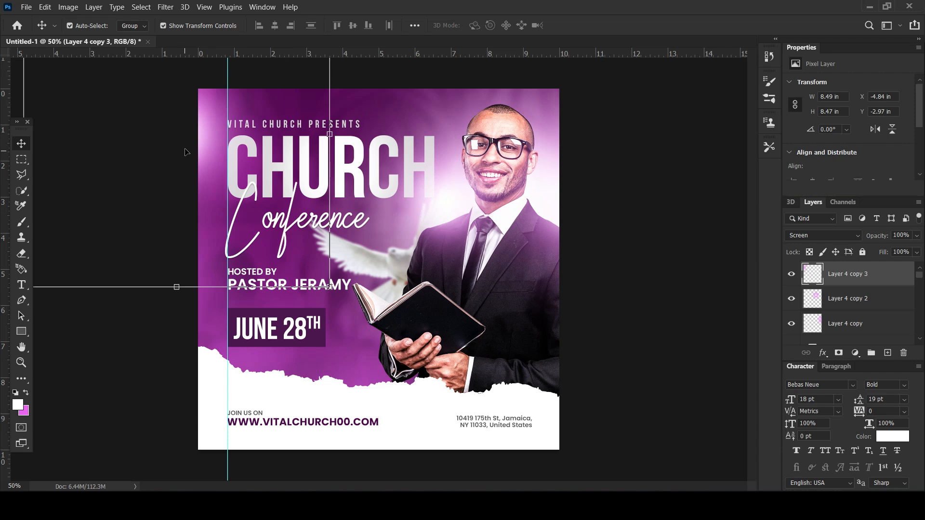
left_click(675, 205)
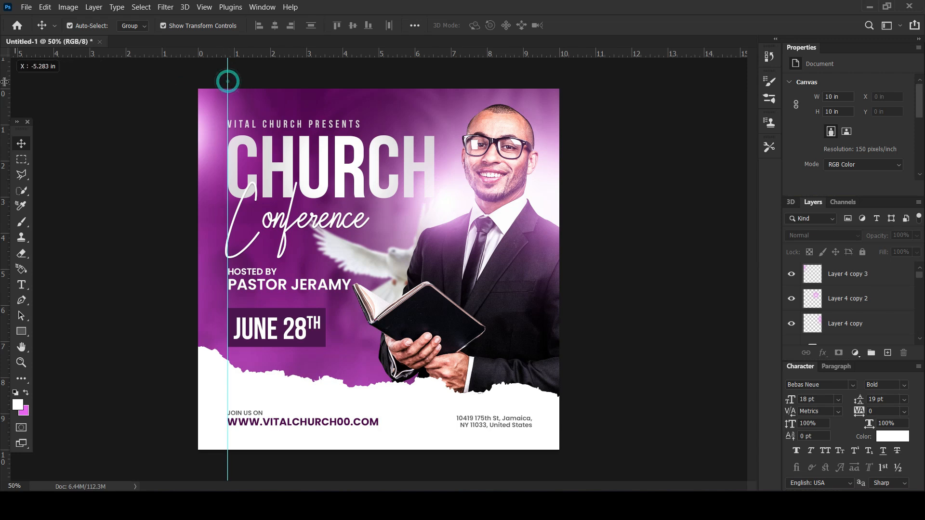
Place the sun shine image above Layer 2 with its rays at the flyer's top-left.
left_click(226, 137)
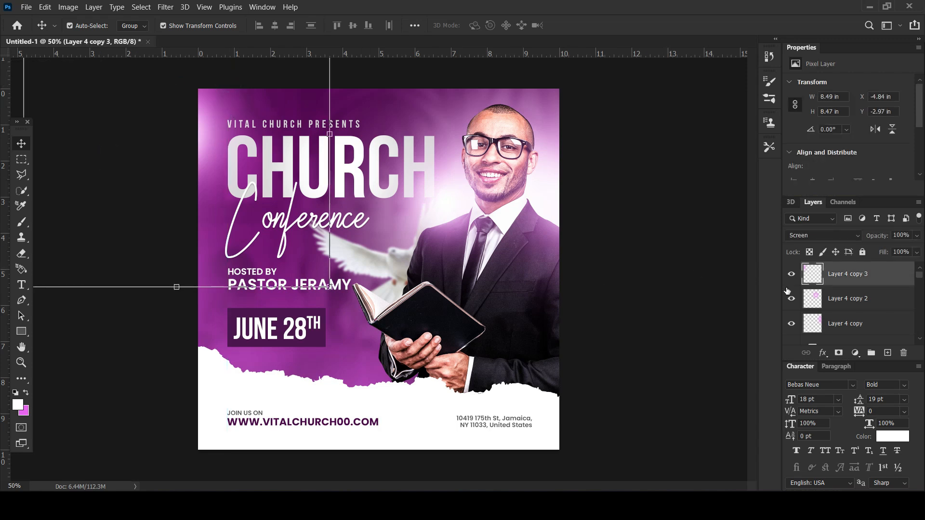
scroll(819, 295, "down", 5)
left_click(863, 299)
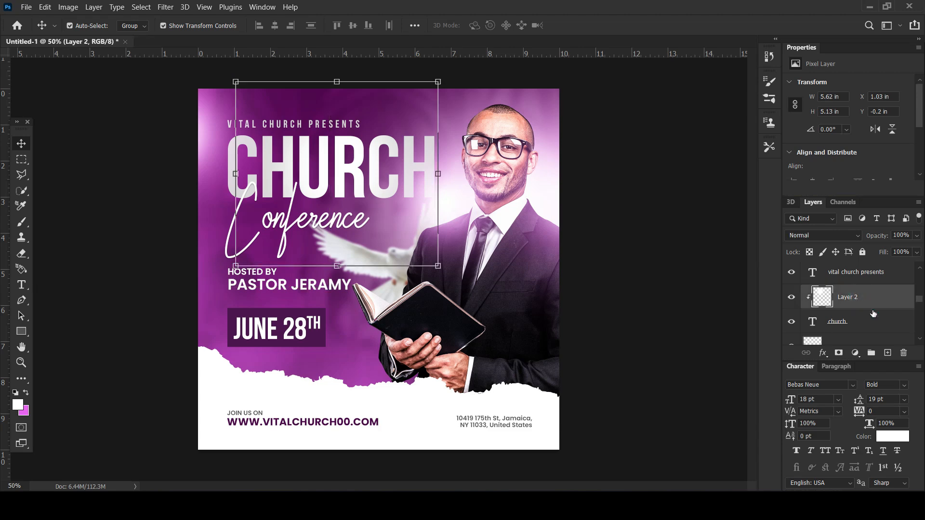
key("alt+Tab")
left_click_drag(443, 197, 285, 191)
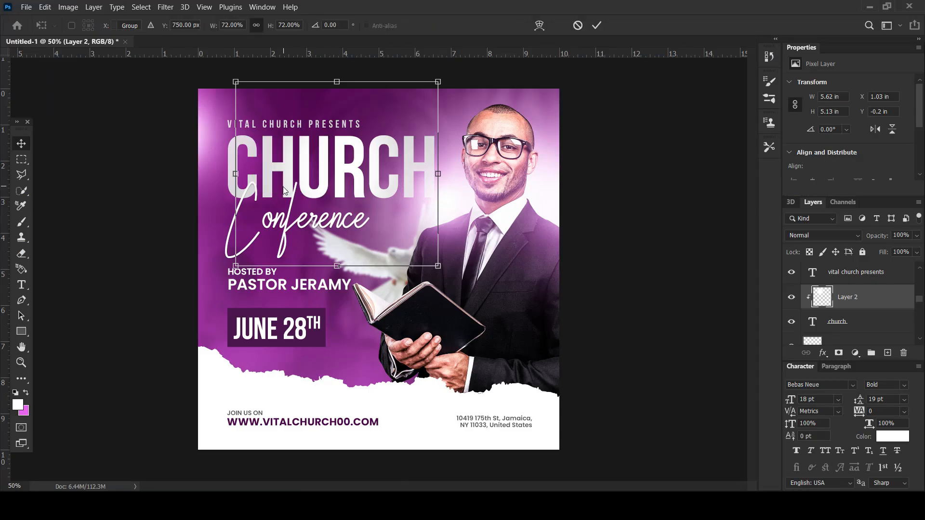
left_click_drag(318, 217, 167, 114)
key("Return")
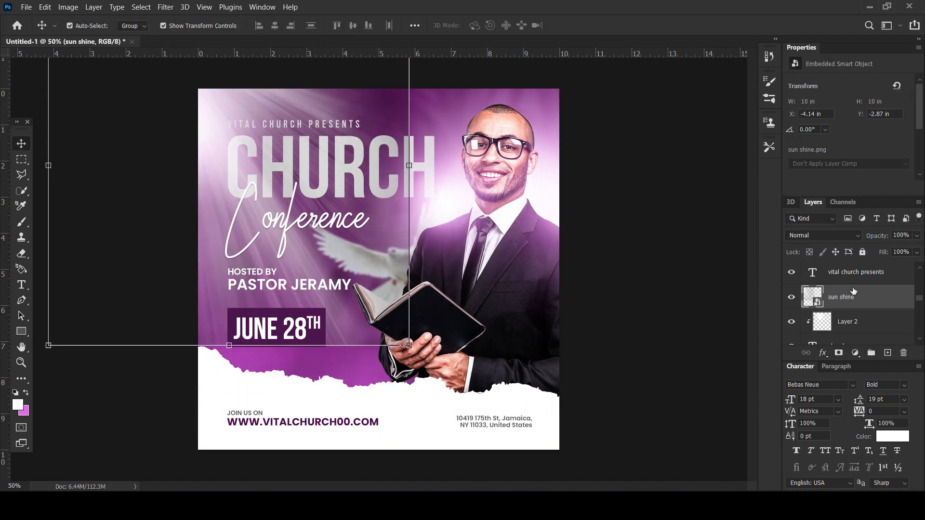
Move the sun shine layer lower and add a clipped Brightness/Contrast adjustment at brightness 109.
left_click_drag(852, 296, 835, 316)
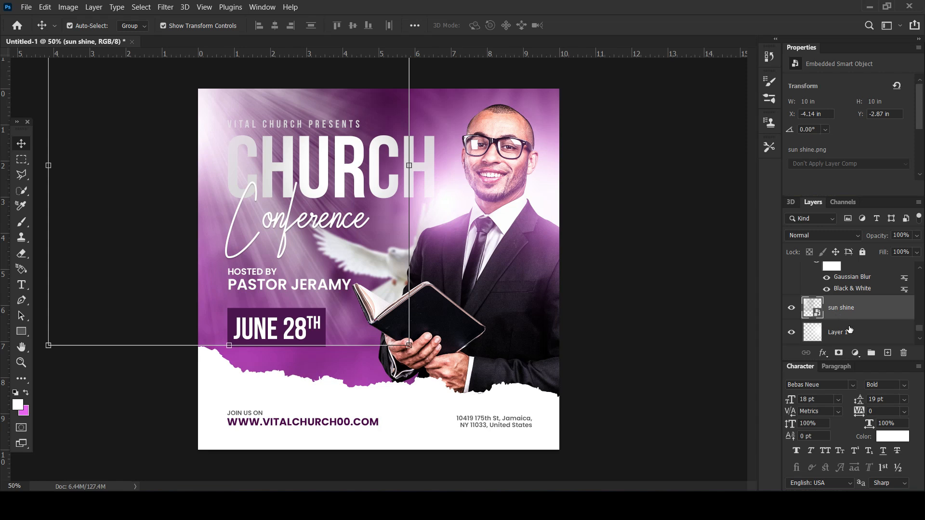
left_click(861, 354)
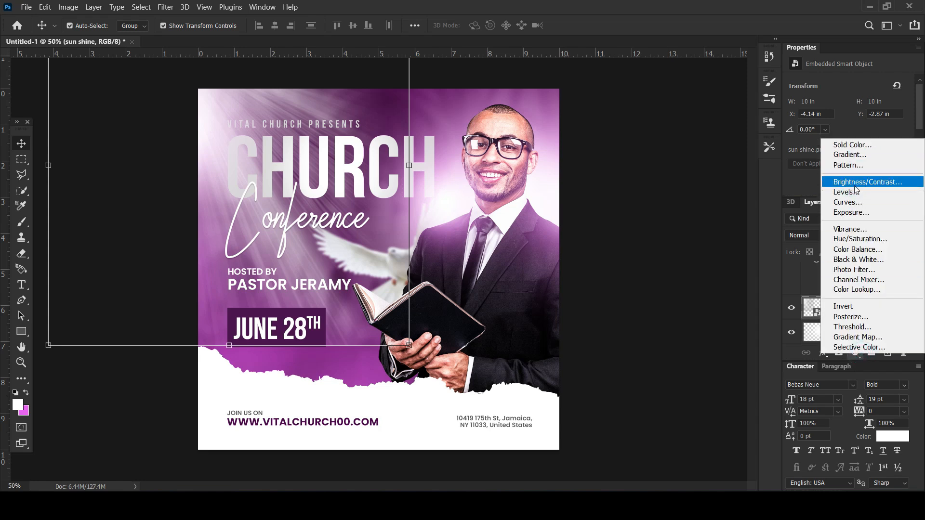
left_click(851, 180)
left_click(835, 188)
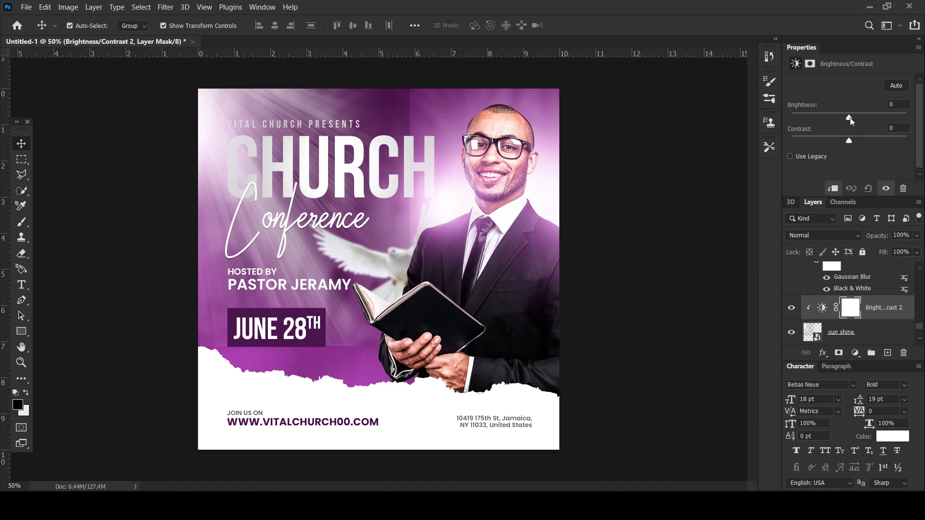
left_click_drag(850, 117, 891, 119)
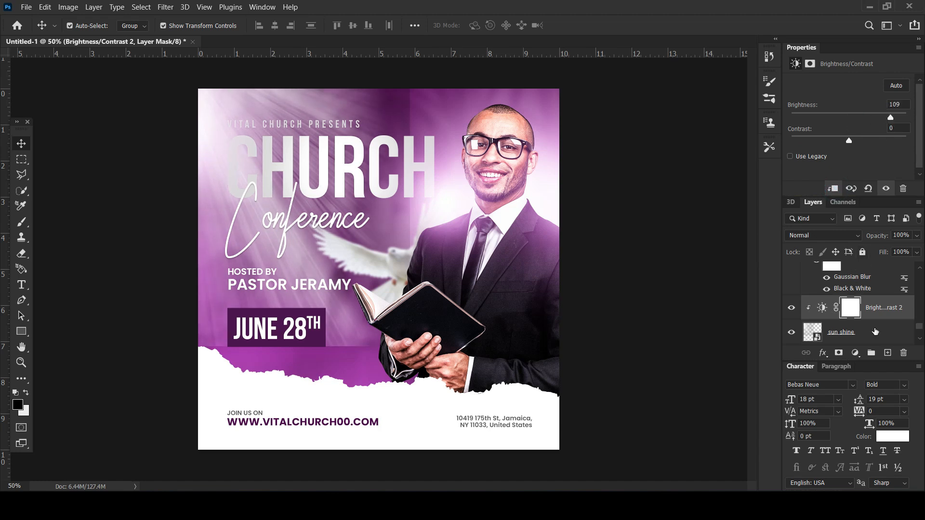
Set the sun shine layer's blend mode to Screen.
left_click(875, 332)
left_click(817, 236)
left_click(811, 285)
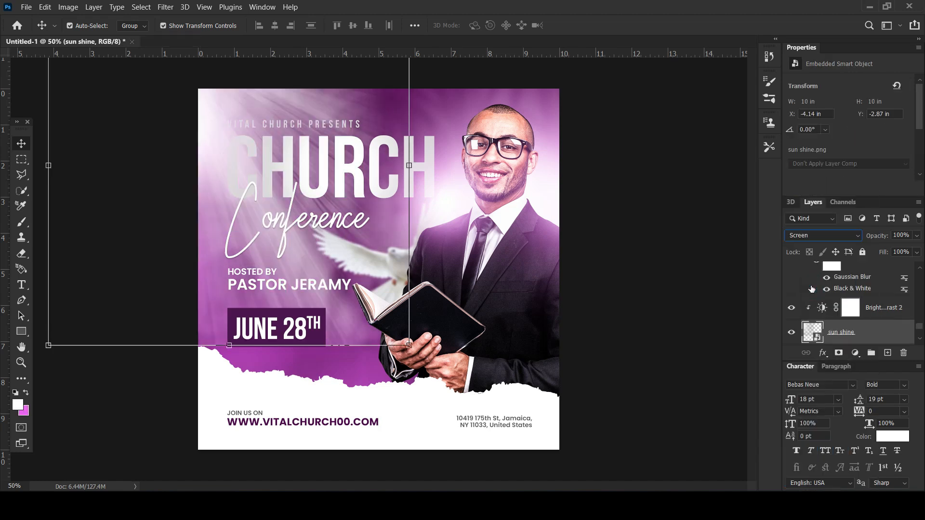
Add a layer mask to sun shine and brush out the rays along the bottom, top and right.
left_click(838, 353)
key("b")
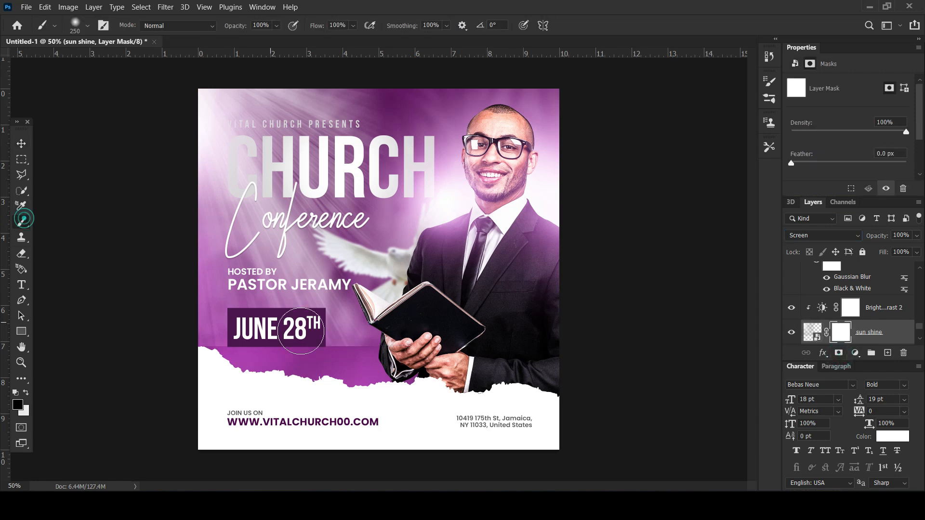
key("bracketright")
key("bracketright")
key("bracketright")
key("bracketright")
key("bracketright")
key("bracketright")
left_click_drag(182, 341, 382, 332)
mouse_move(389, 243)
left_mouse_down()
mouse_move(384, 133)
mouse_move(410, 133)
mouse_move(446, 260)
mouse_move(396, 327)
mouse_move(211, 323)
mouse_move(203, 310)
mouse_move(370, 386)
left_mouse_up()
Apply a Gaussian Blur of about 9.8 pixels to the sun shine layer itself, not its mask.
left_click(21, 142)
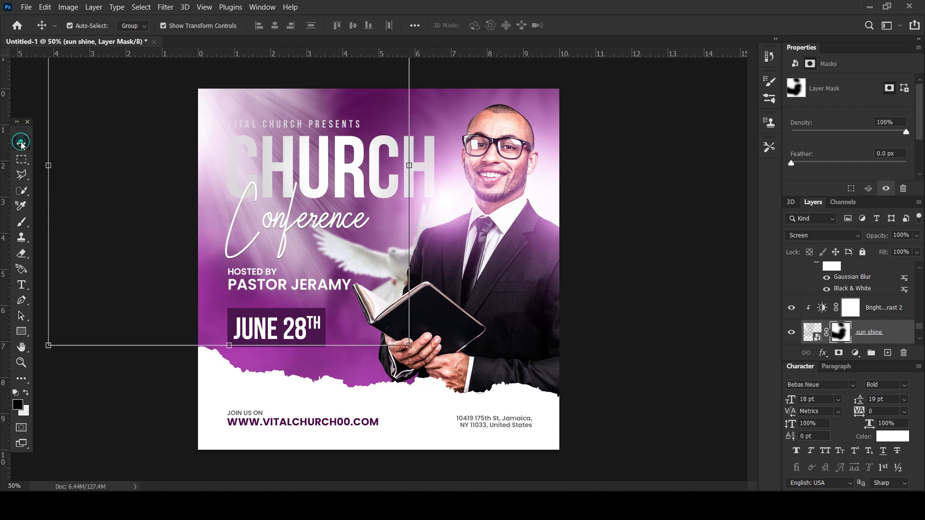
left_click(165, 6)
mouse_move(197, 148)
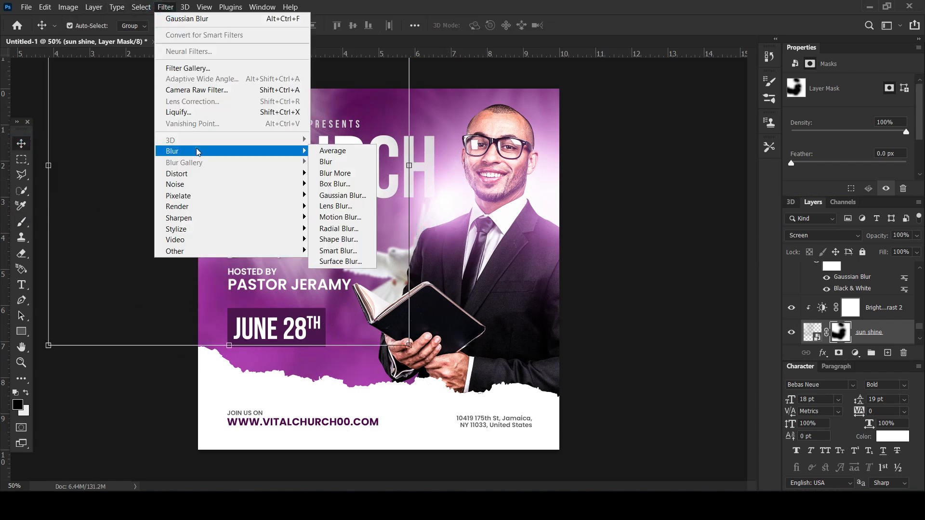
left_click(332, 196)
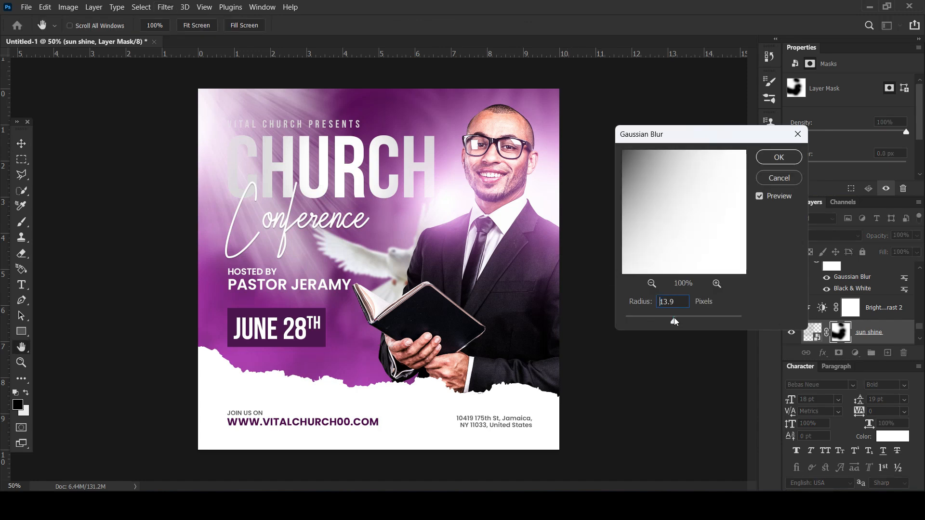
left_click(779, 178)
left_click(887, 331)
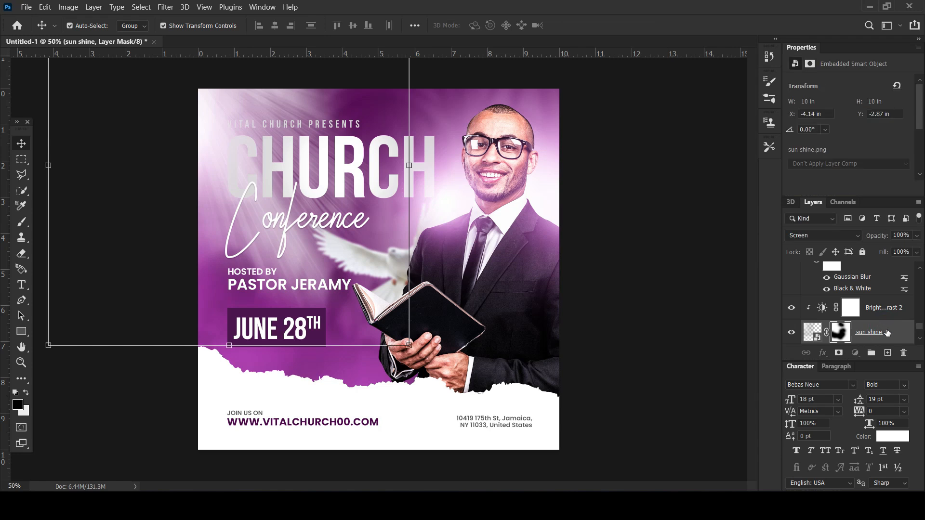
left_click(166, 7)
mouse_move(202, 152)
left_click(347, 193)
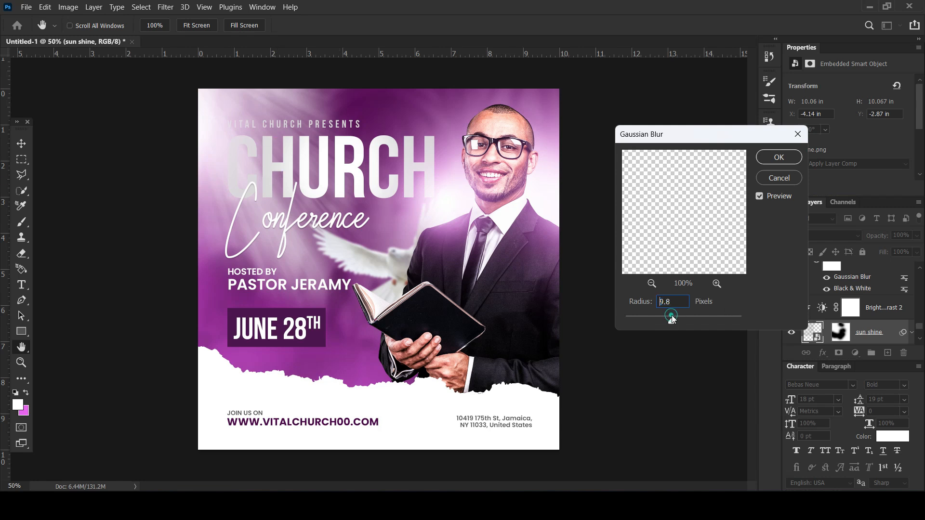
left_click(783, 157)
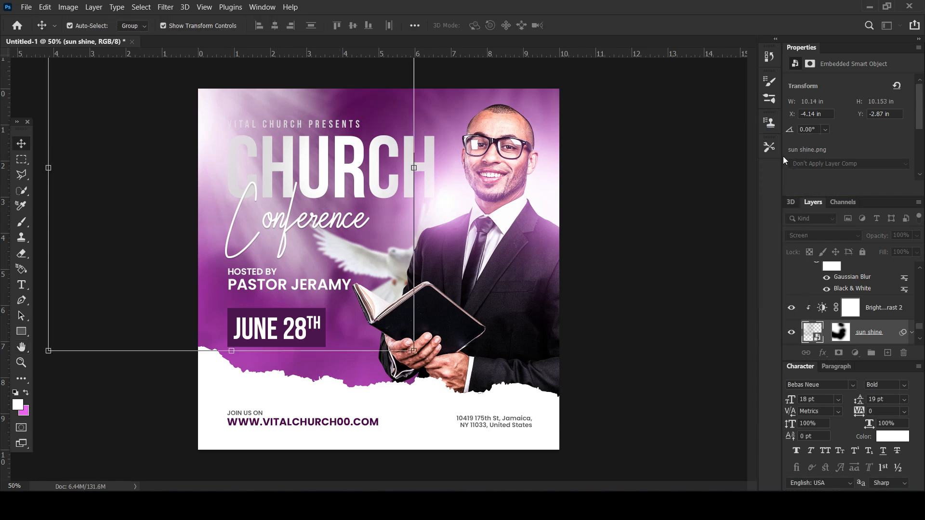
Try Overlay blending on the sun shine rays, toggling the layer's visibility to compare.
left_click(830, 233)
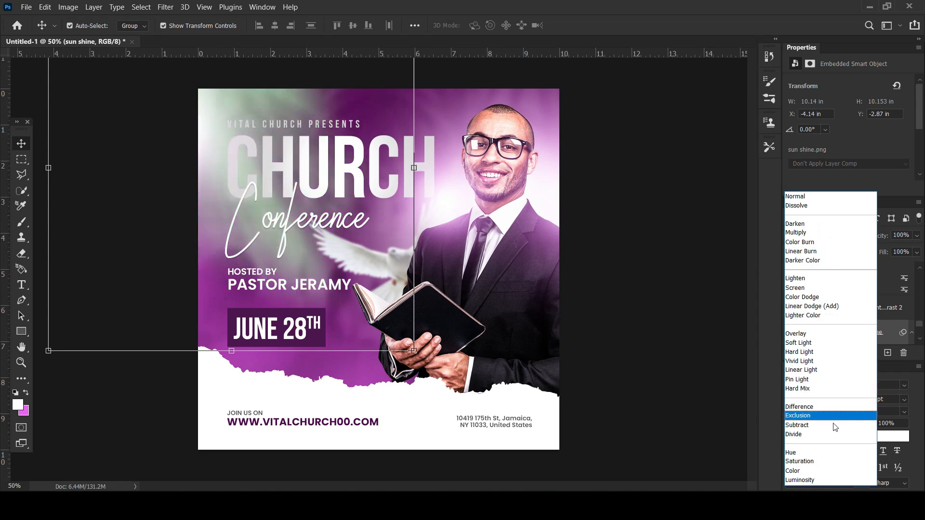
left_click(827, 333)
left_click(791, 333)
left_click(791, 333)
Return the rays to Screen at 36% opacity and also select the Brightness/Contrast layer.
left_click(825, 236)
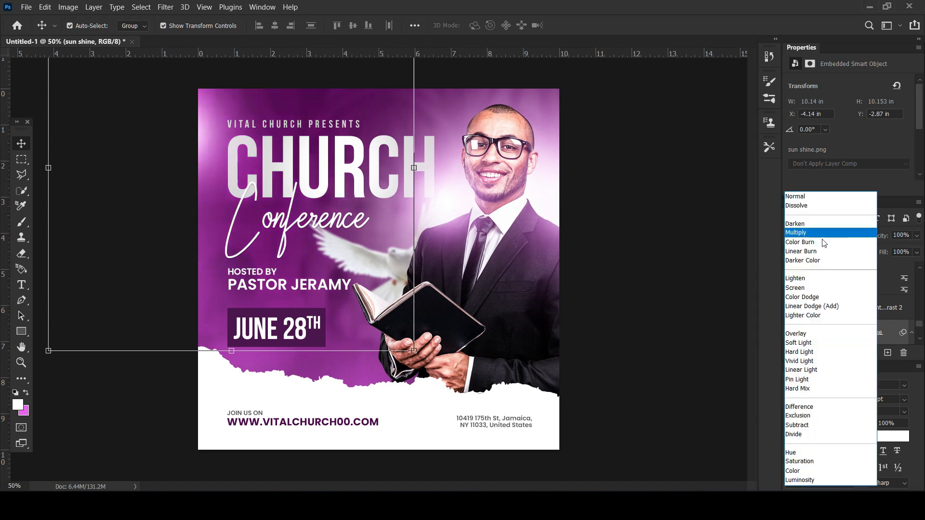
left_click(825, 289)
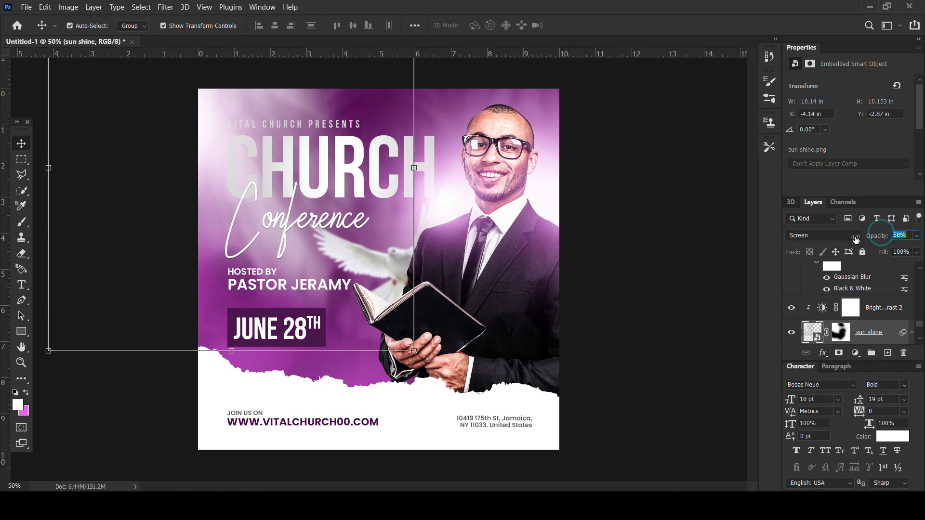
left_click_drag(856, 238, 842, 239)
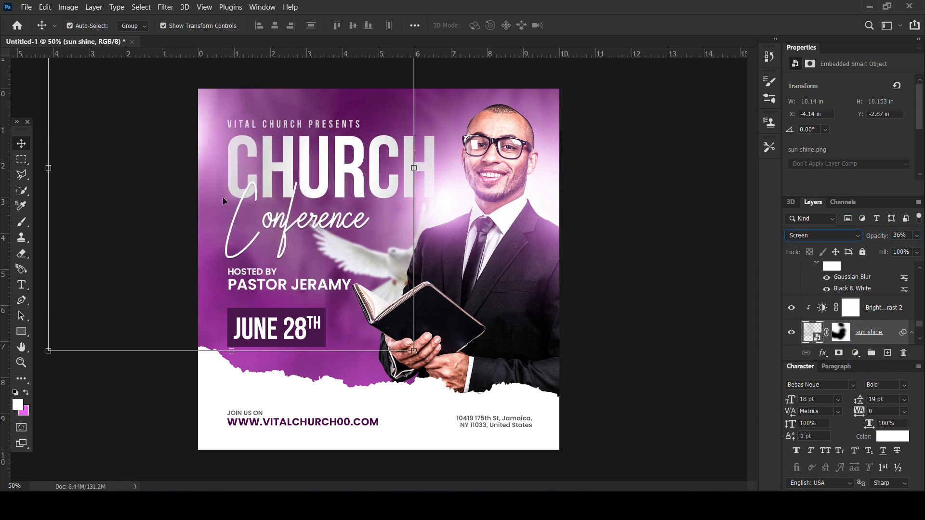
left_click(884, 313, "shift")
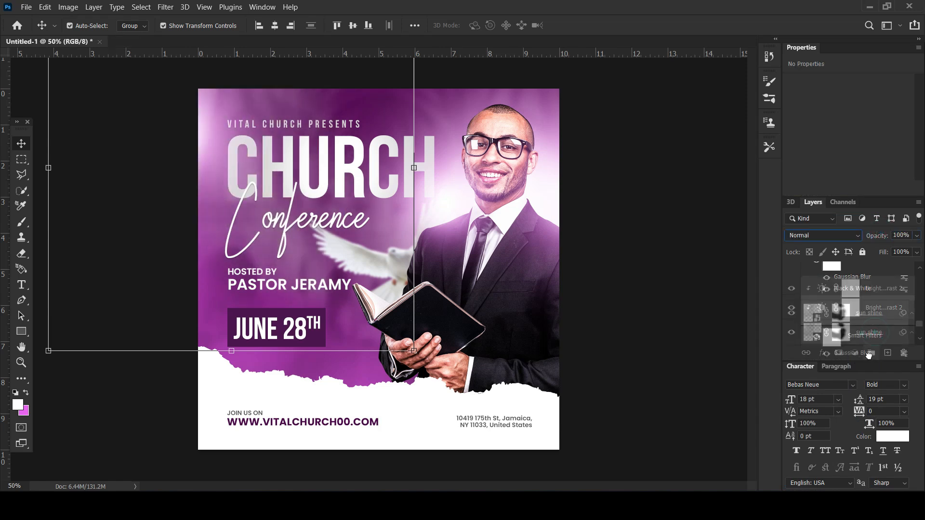
Group the rays with their adjustment, then move the light glow near the CHURCH heading and lock it.
left_click(871, 353)
left_click_drag(246, 195, 218, 231)
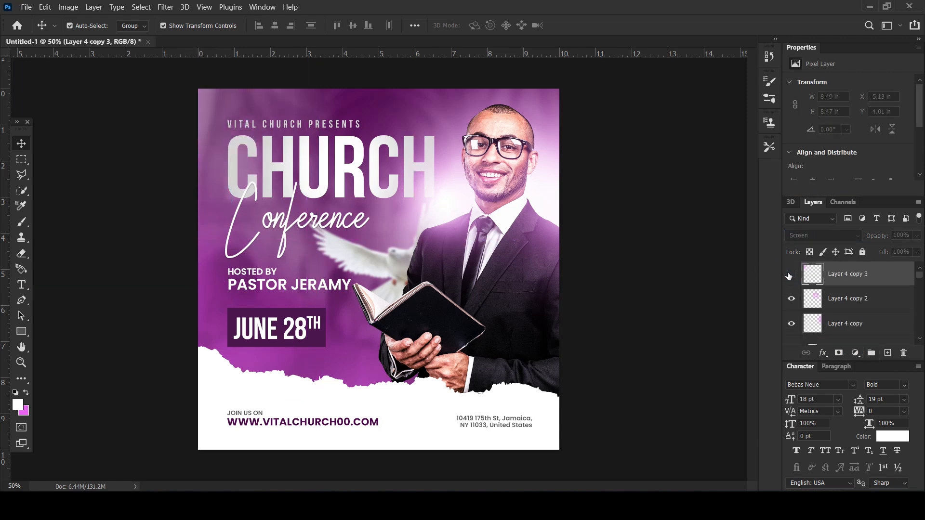
left_click_drag(222, 145, 277, 192)
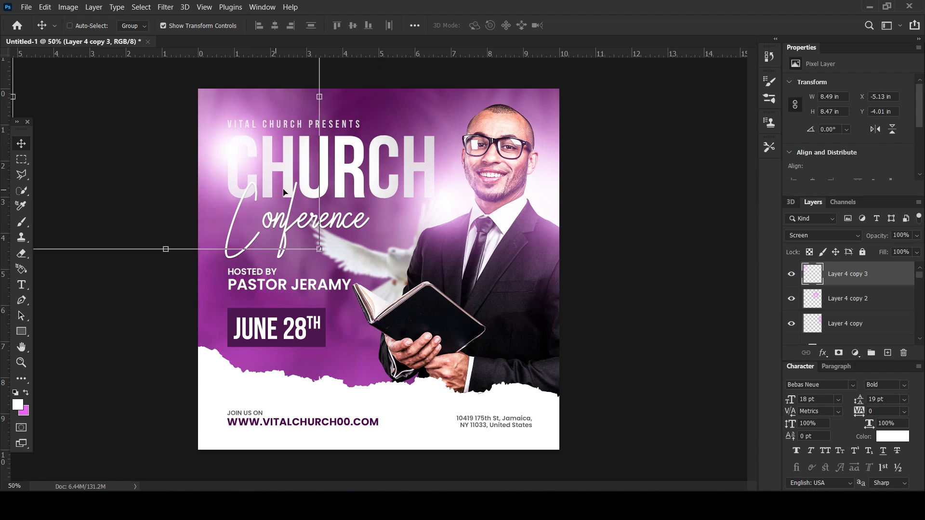
scroll(848, 291, "down", 2)
scroll(846, 287, "up", 3)
left_click(863, 253)
Expand Group 1 and raise the sun shine layer's opacity to 58%.
scroll(868, 297, "down", 10)
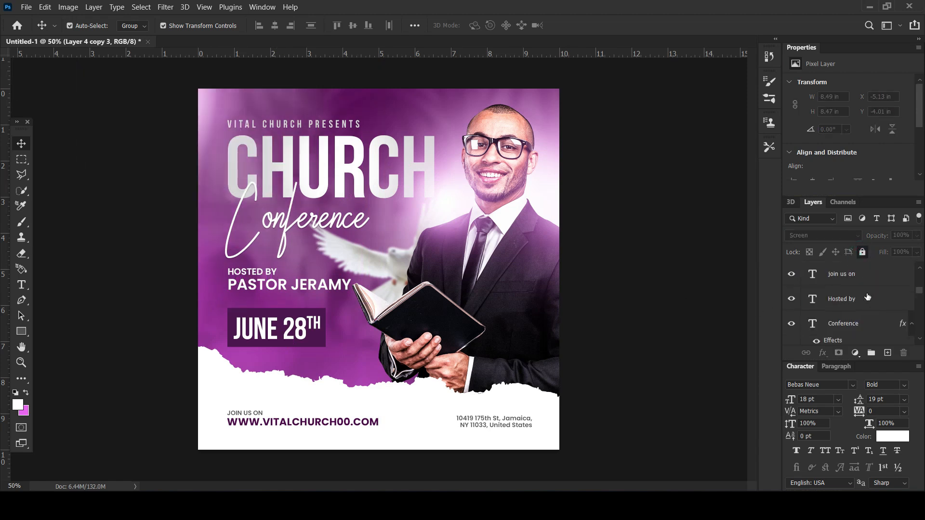
scroll(869, 297, "down", 5)
left_click(863, 284)
left_click(792, 284)
left_click(793, 283)
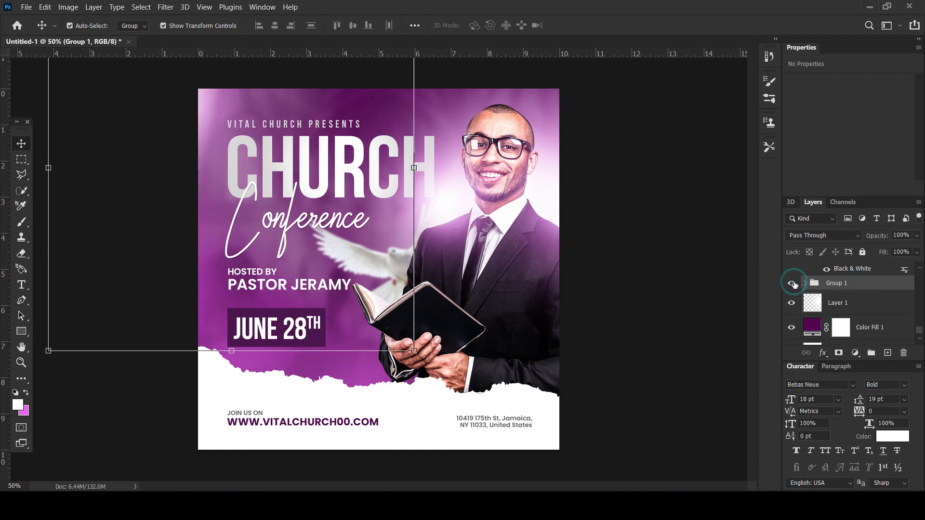
left_click(805, 283)
scroll(842, 330, "down", 3)
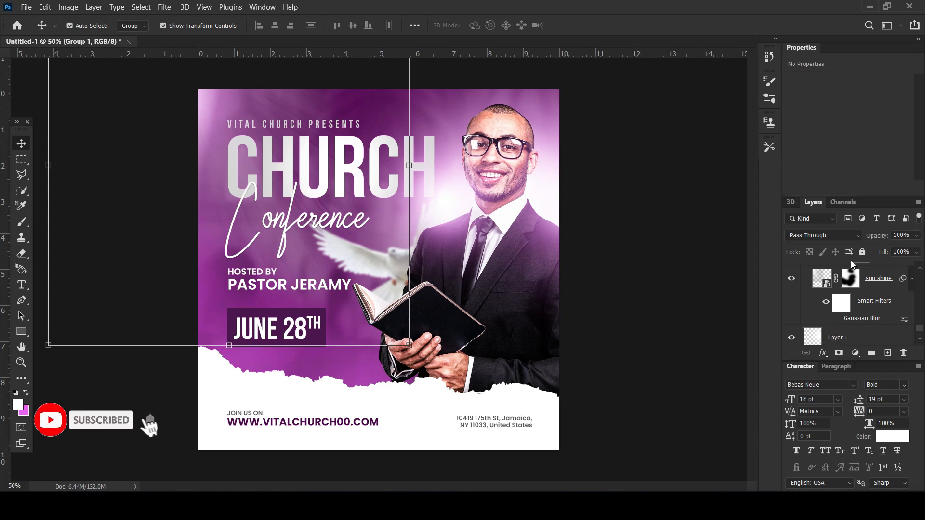
left_click(870, 295)
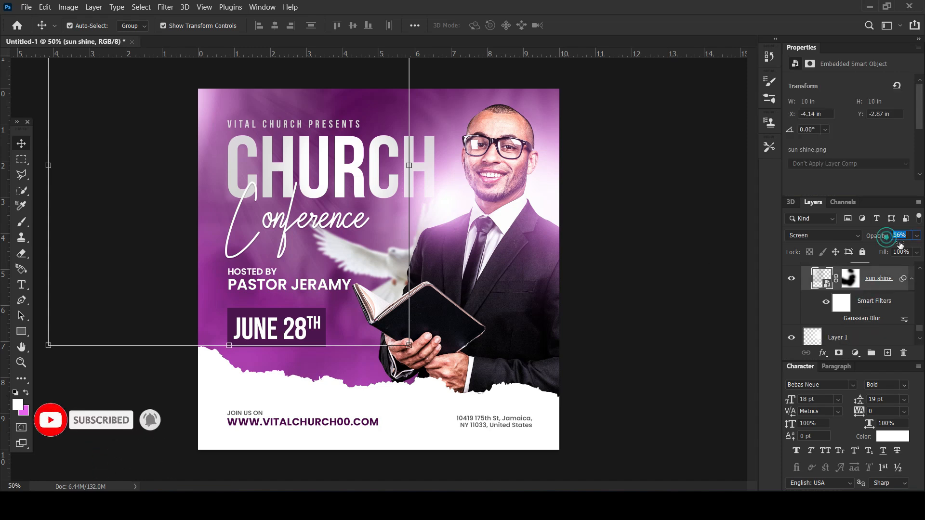
key("Up")
key("Up")
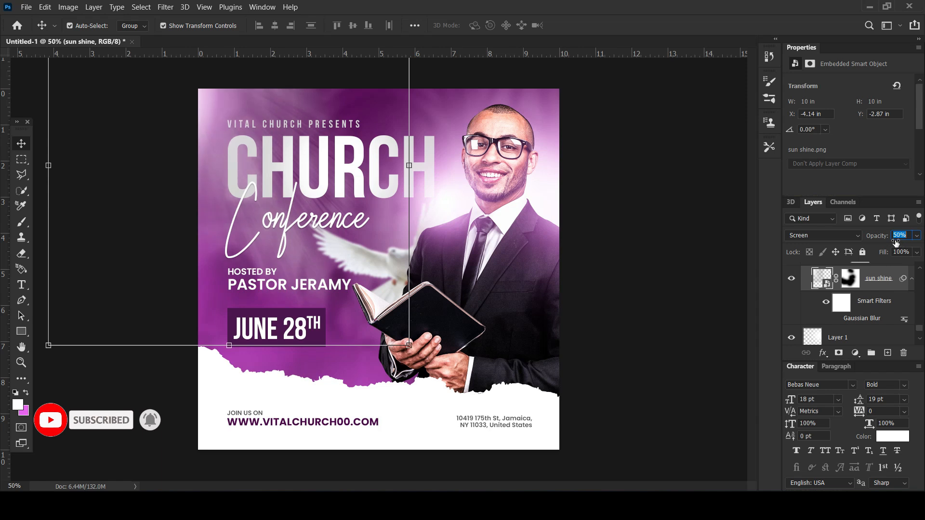
left_click(632, 248)
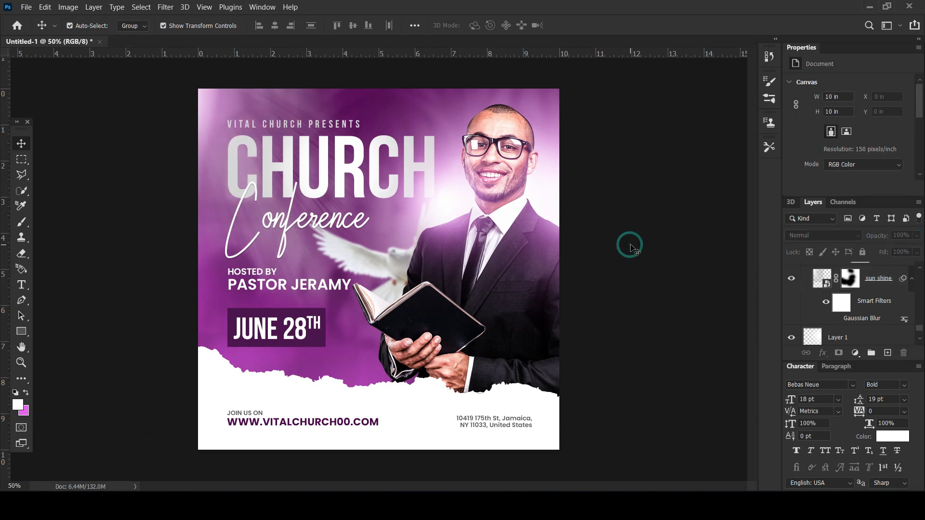
Duplicate a glow and squash it into a thin strip just under the JUNE 28TH box.
left_click_drag(453, 219, 340, 236)
key("ctrl+t")
left_click_drag(340, 353, 296, 348)
key("Return")
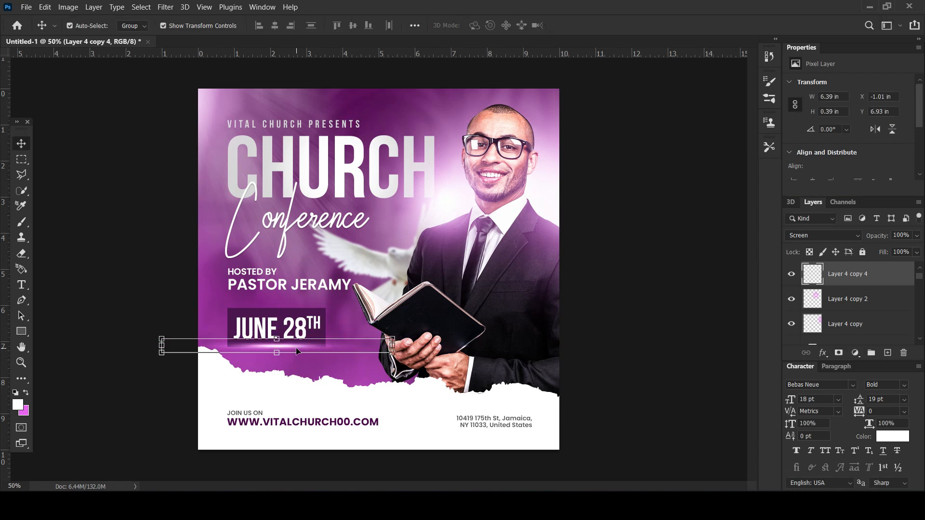
key("shift+Down")
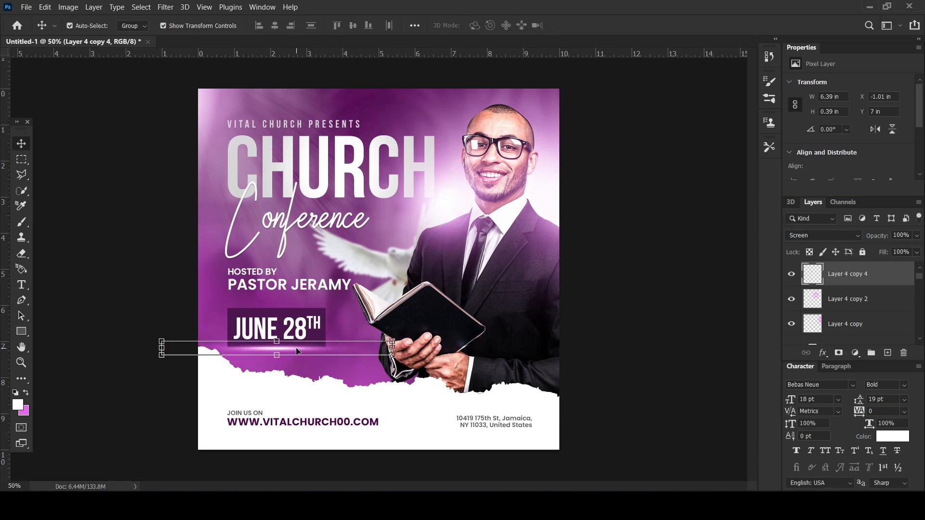
key("shift+Up")
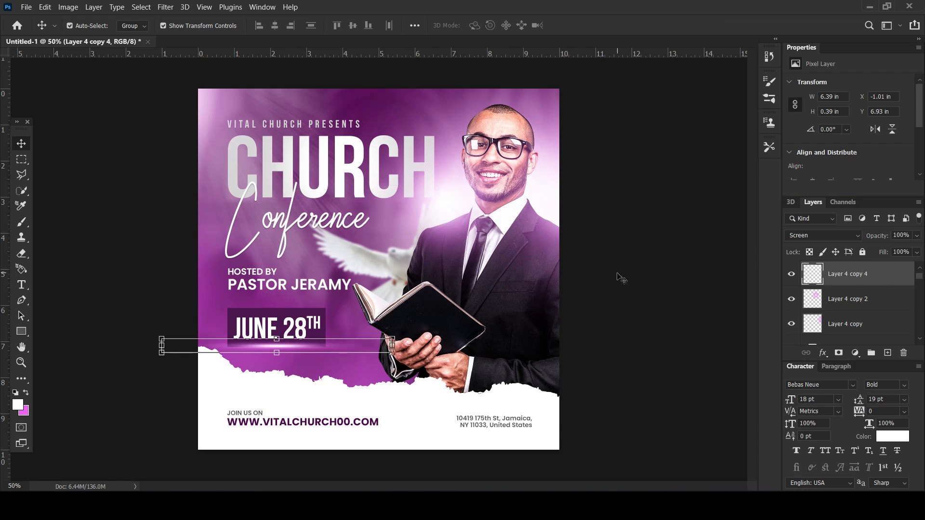
key("Down")
key("Down")
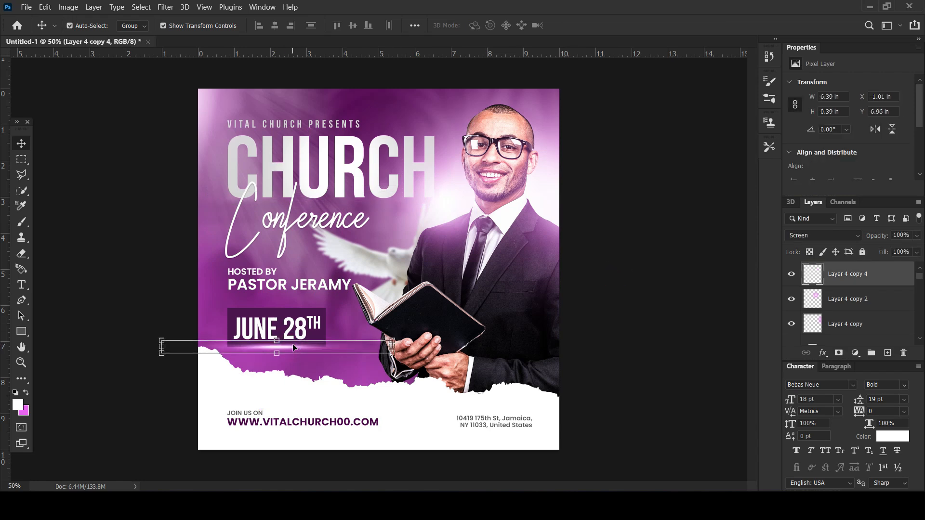
left_click(699, 317)
Copy the strip, then rotate and scale it into a diagonal streak across the pastor's chest.
left_click_drag(287, 351, 557, 373)
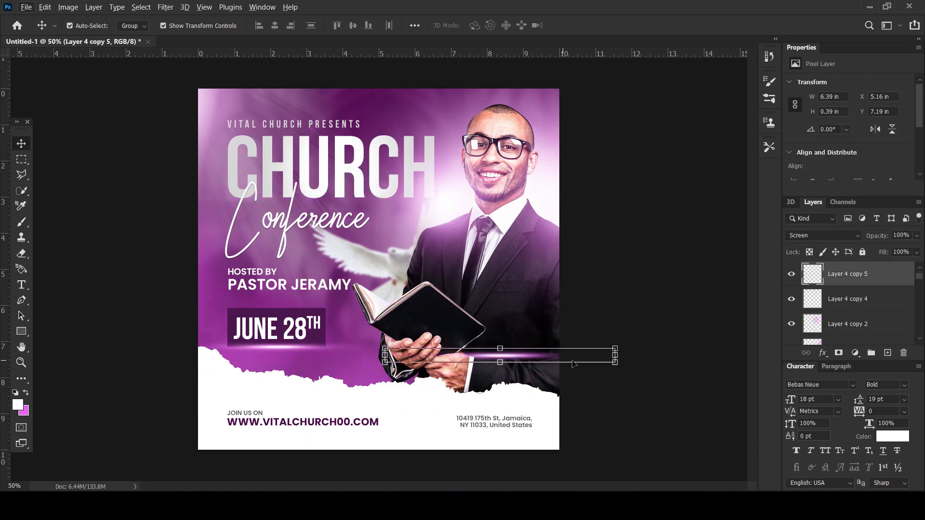
left_click_drag(626, 372, 599, 276)
left_click_drag(486, 343, 505, 248)
left_click_drag(579, 184, 546, 200)
left_click_drag(482, 267, 513, 228)
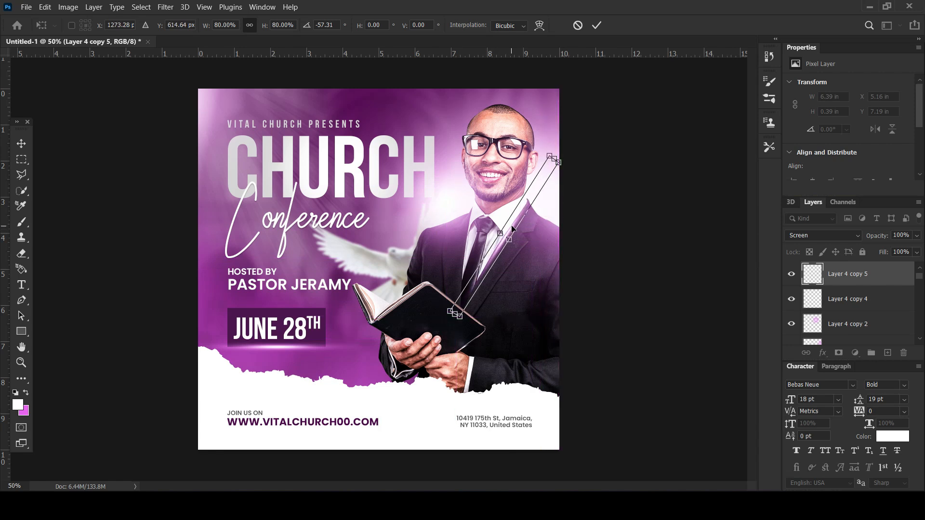
key("Return")
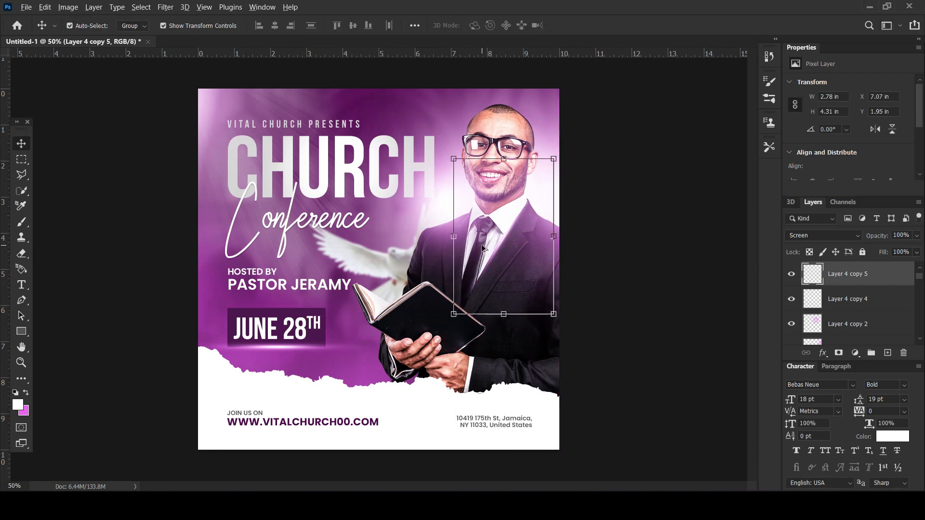
Duplicate the diagonal streak to the left, then cancel an attempted rotation of the copy.
scroll(482, 248, "up", 3)
left_click_drag(532, 242, 459, 255)
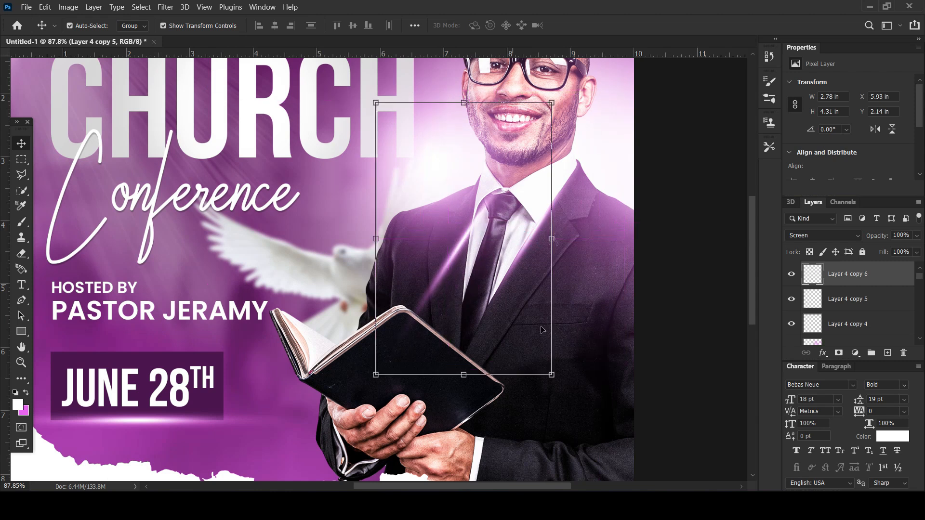
left_click_drag(563, 382, 611, 289)
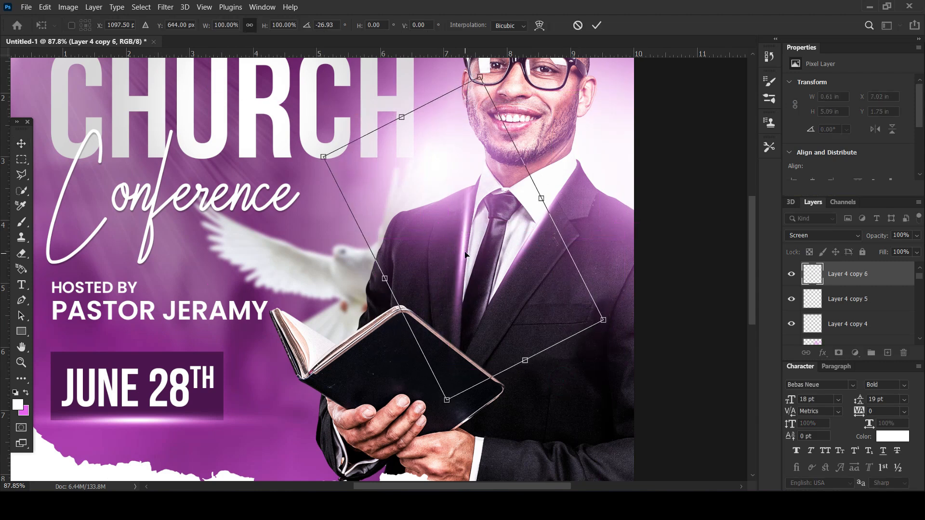
left_click_drag(466, 258, 472, 239)
key("Escape")
scroll(474, 235, "down", 3)
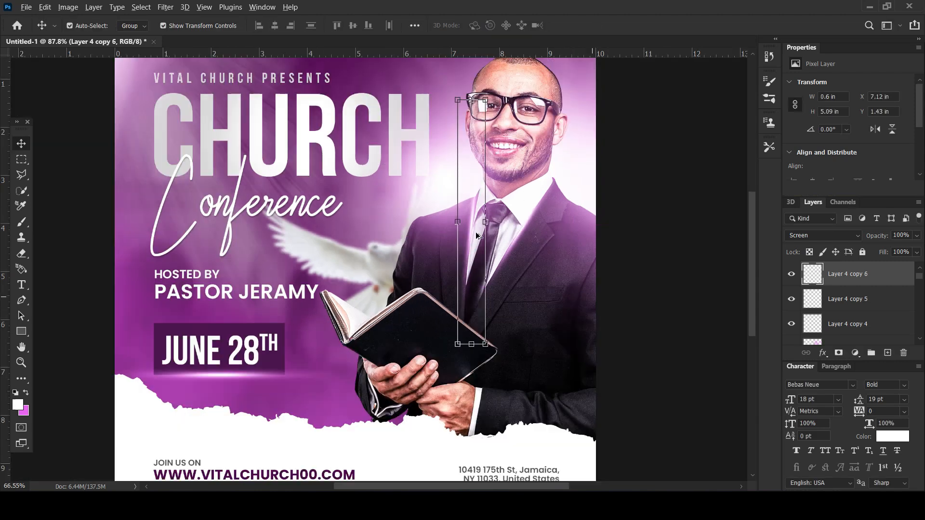
left_click(626, 333)
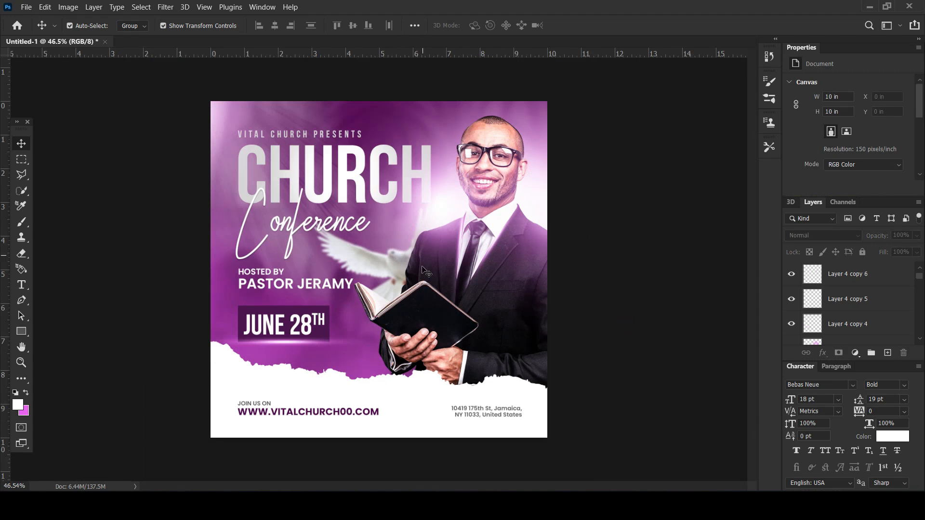